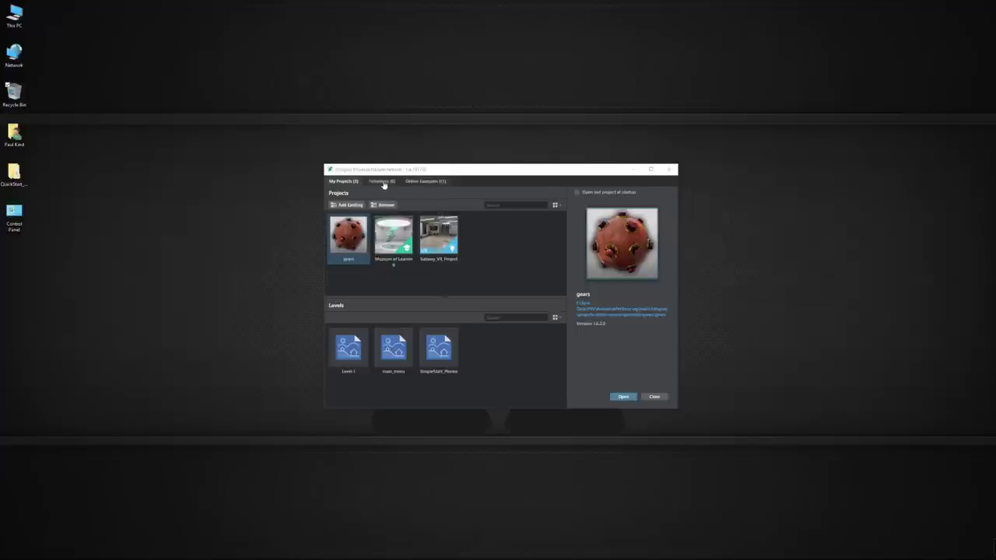
Start a new project from the VR HTC Vive template and name it QuickstartVR
left_click(329, 184)
left_click(381, 181)
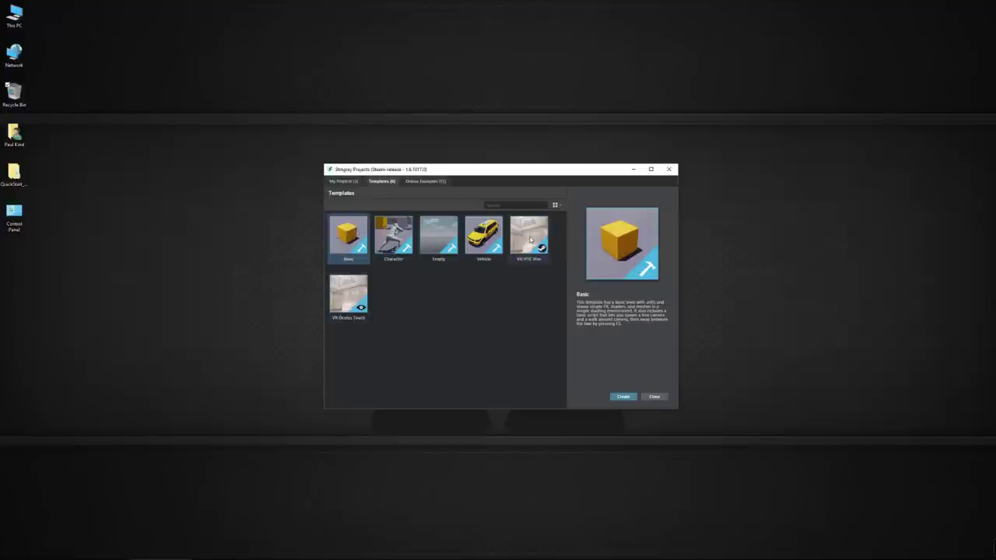
left_click(514, 256)
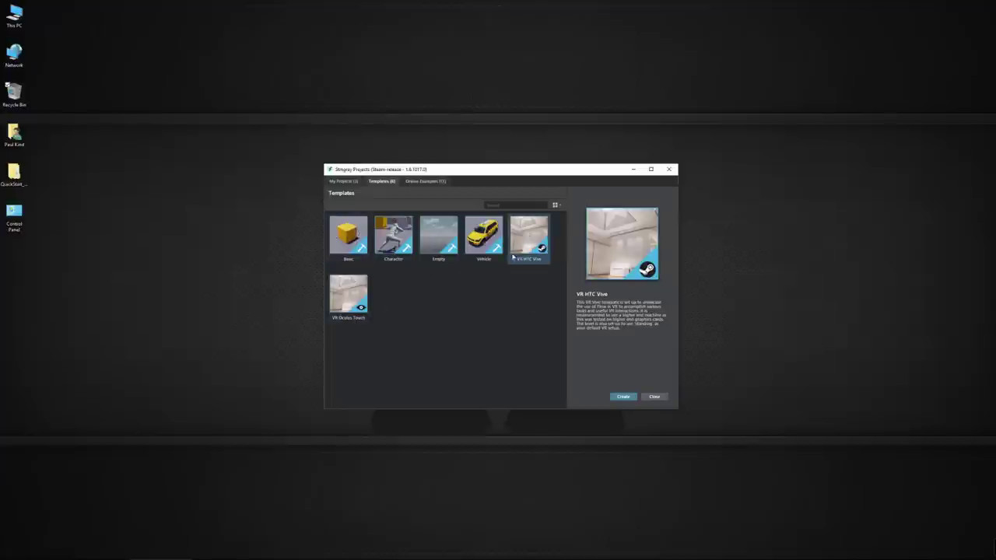
left_click(624, 396)
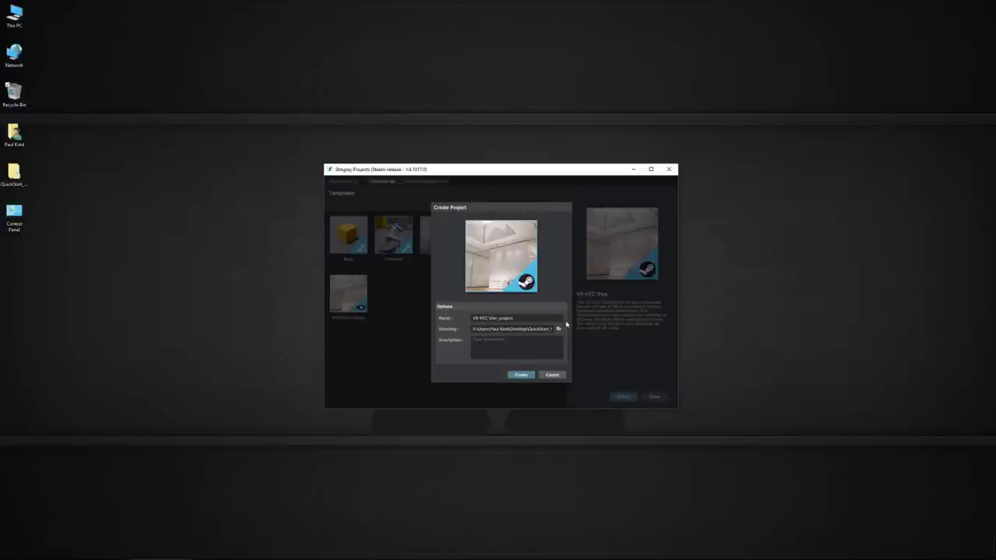
triple_click(537, 321)
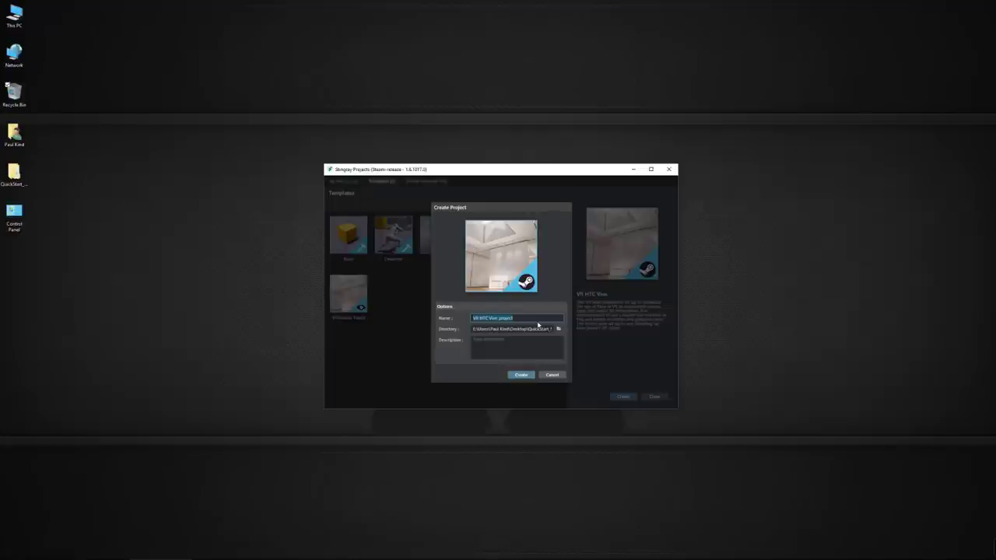
type("Qui")
Set the project directory to Desktop > QuickStart_StingrayVR > VR_QuickStart and create the project
left_click(558, 329)
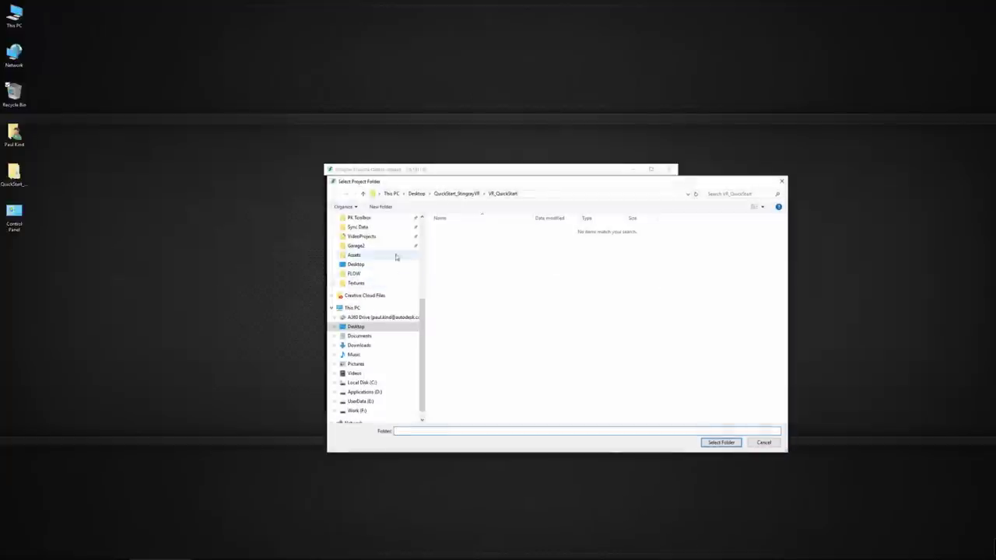
scroll(382, 280, "up", 2)
left_click(361, 311)
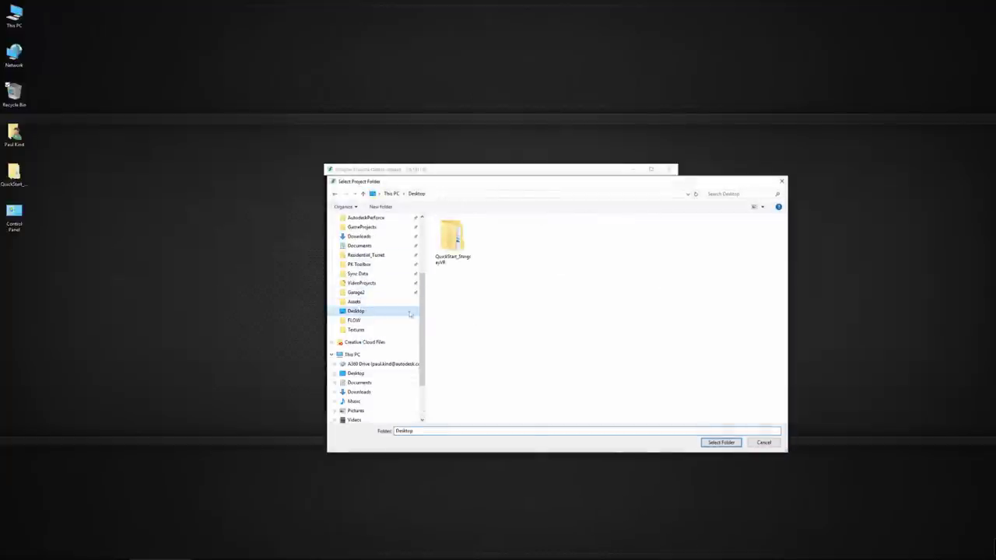
double_click(453, 235)
double_click(451, 238)
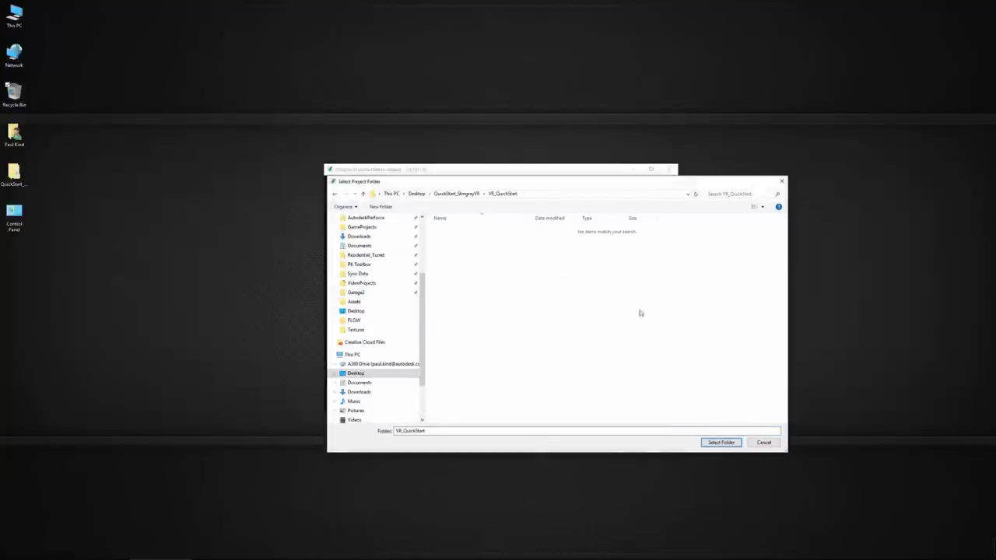
left_click(721, 443)
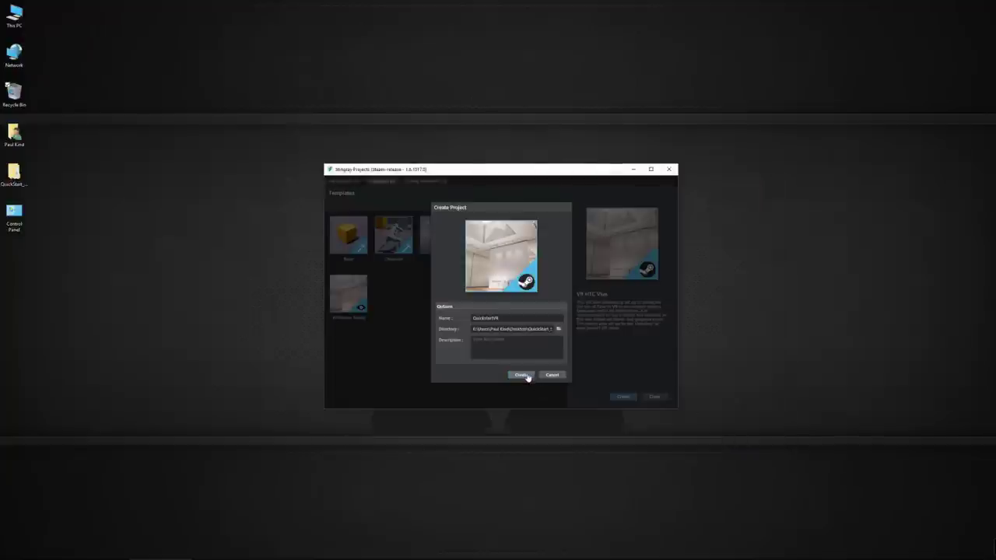
left_click(522, 375)
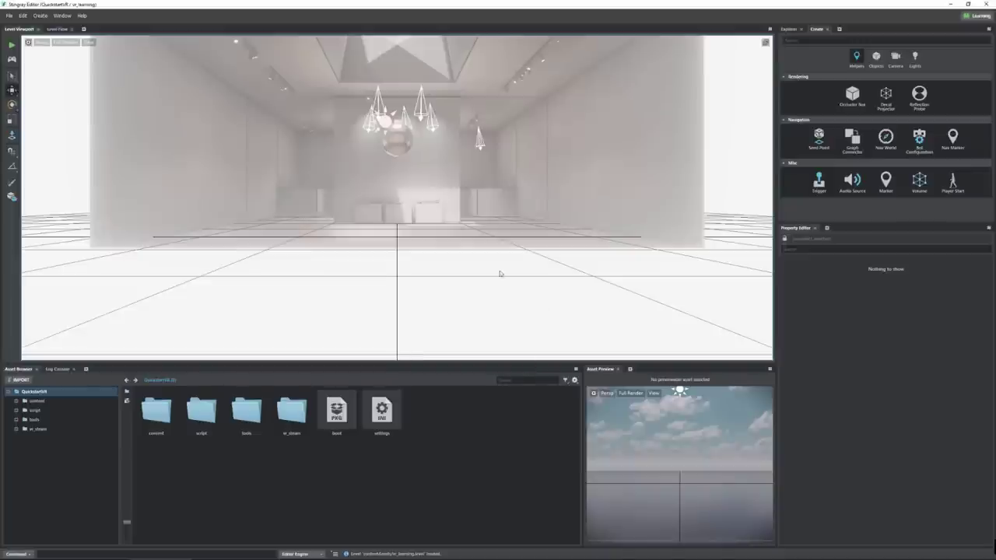
Inspect the template's sample room up close around the white pedestals and select the bat on one of them
left_click_drag(511, 241, 396, 272, "alt")
scroll(397, 272, "up", 10)
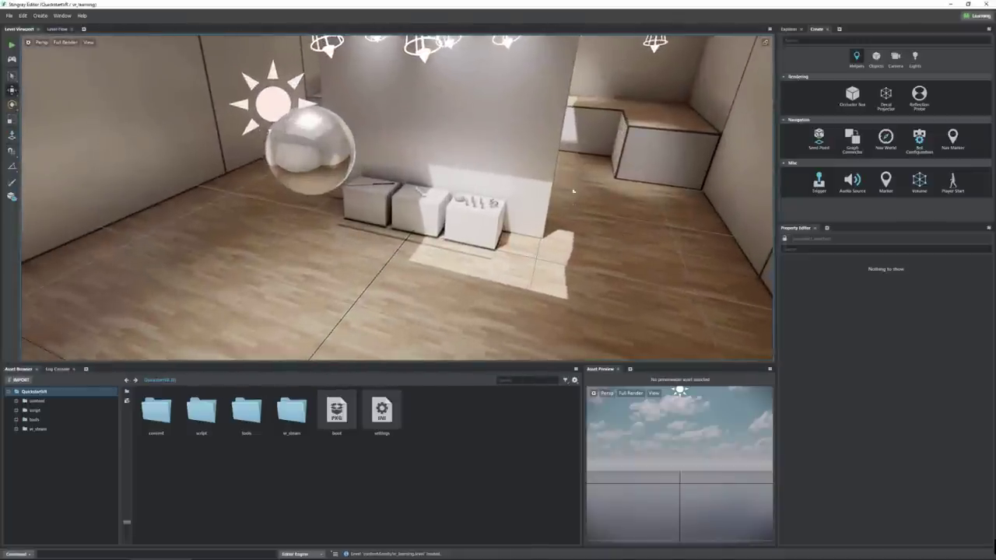
left_click_drag(418, 202, 338, 248, "alt")
right_click_drag(339, 247, 499, 228, "alt")
left_click_drag(500, 228, 514, 244, "alt")
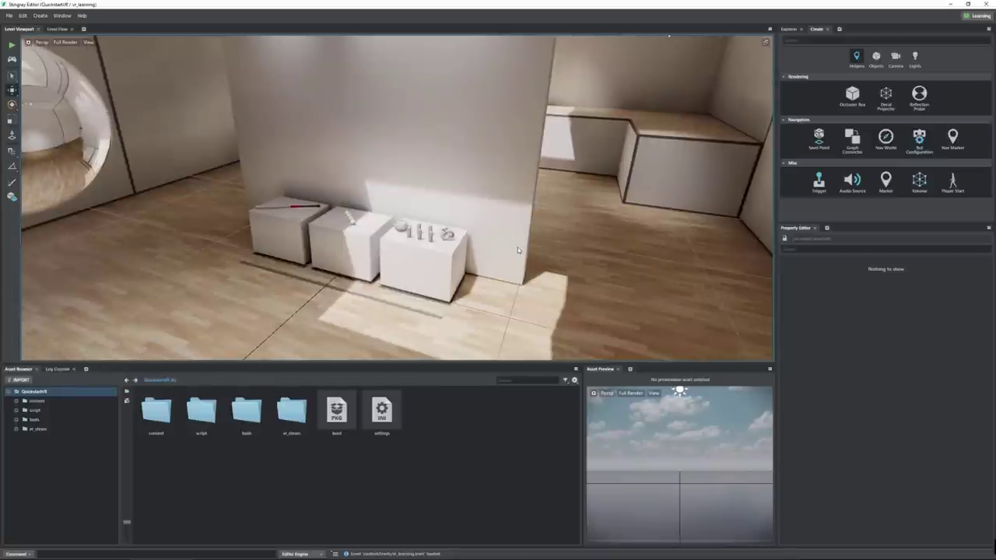
left_click(309, 209)
Create a new level and save it as Garage in the project's content/levels folder
left_click(10, 16)
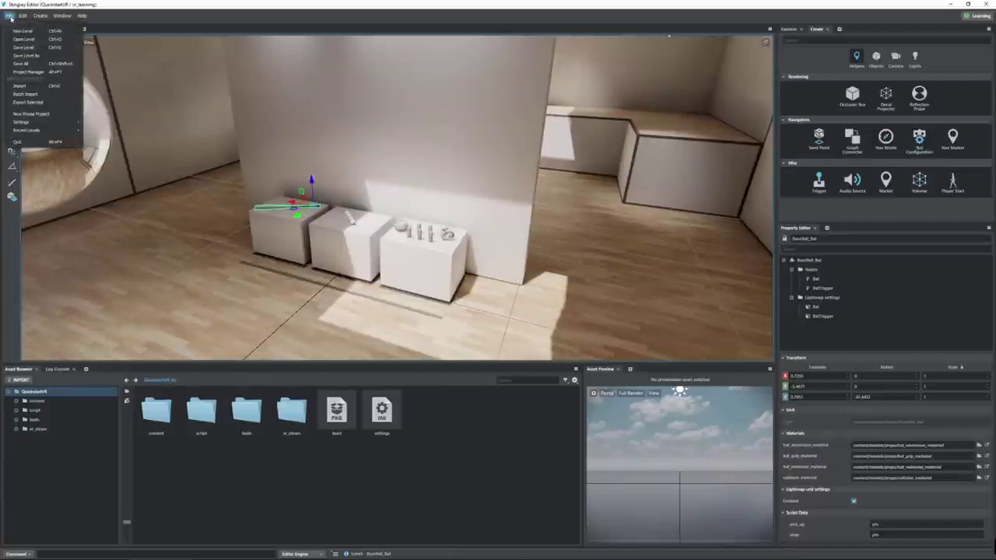
mouse_move(24, 123)
left_click(31, 31)
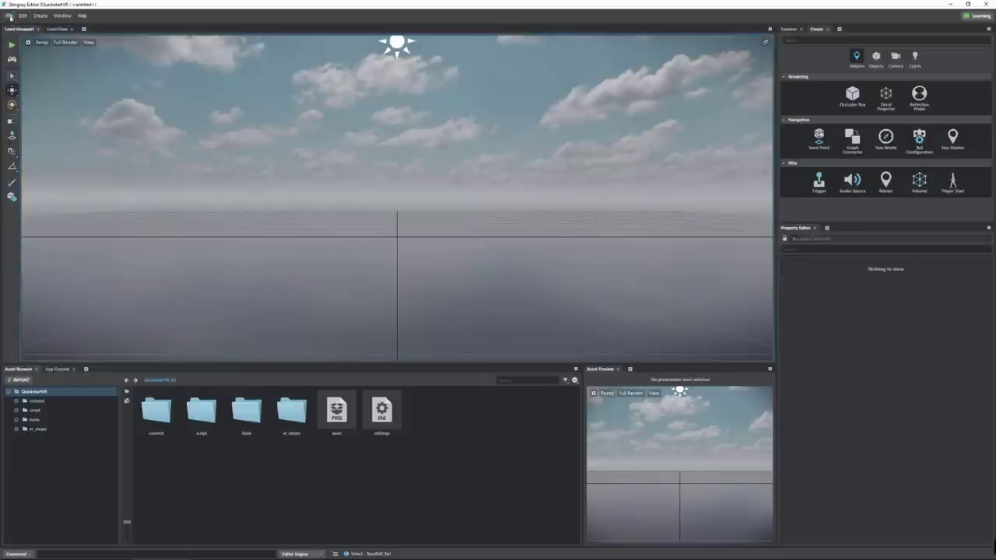
left_click(9, 15)
left_click(26, 56)
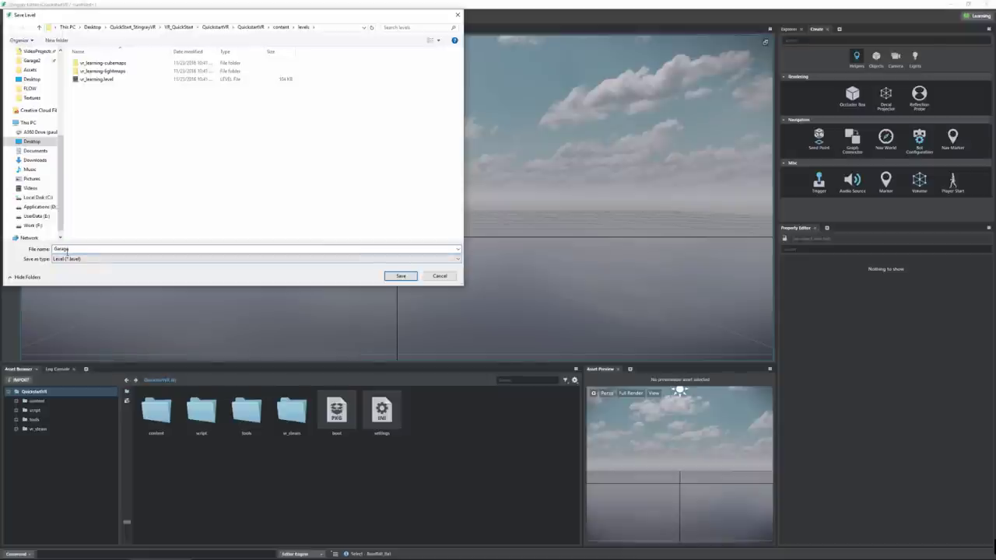
type("Garage")
key("Return")
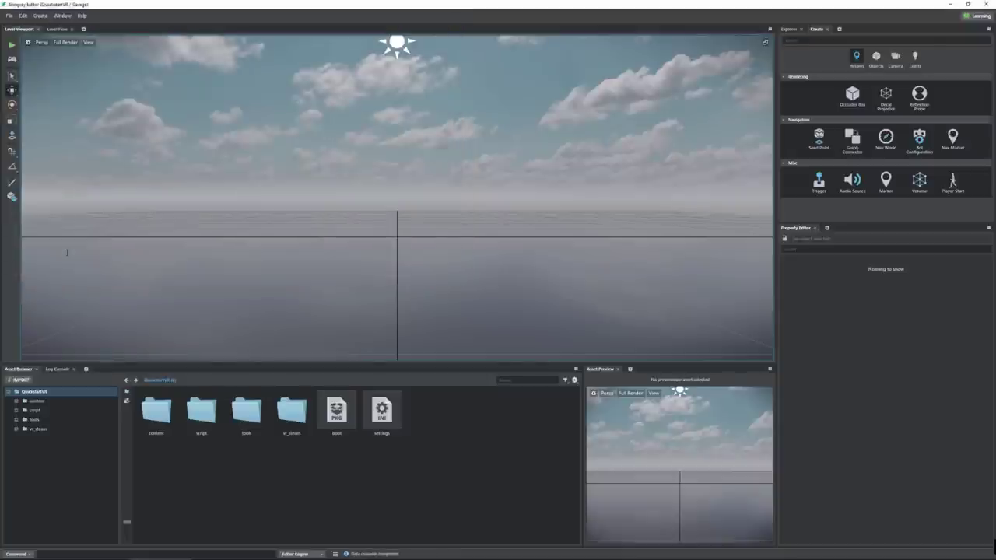
Open the project Lua script from the script/lua folder for editing
left_click(207, 420)
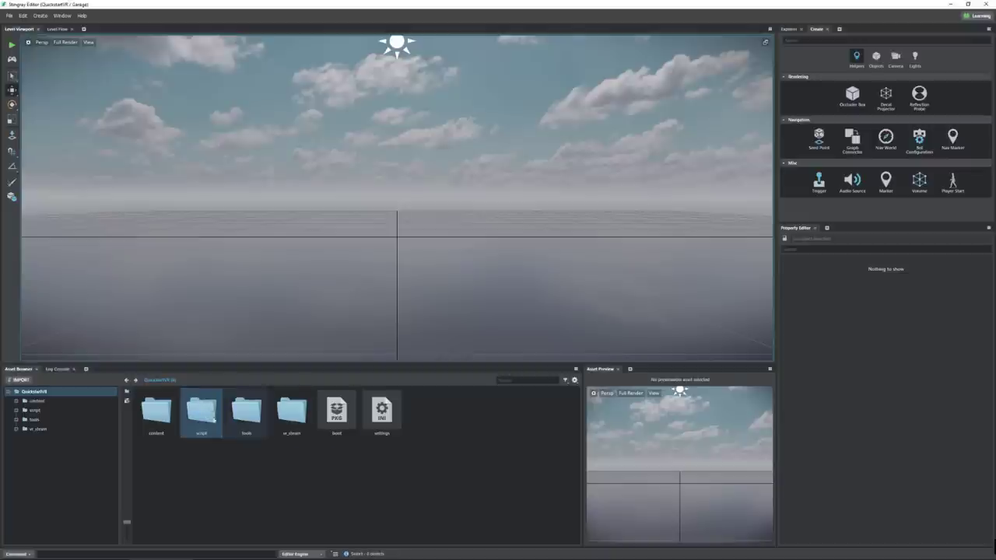
double_click(209, 420)
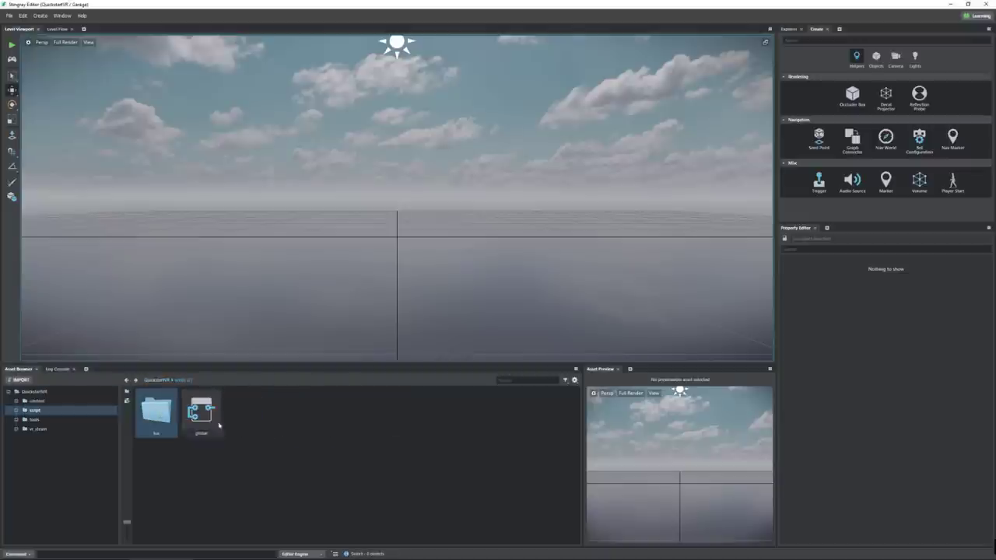
double_click(158, 421)
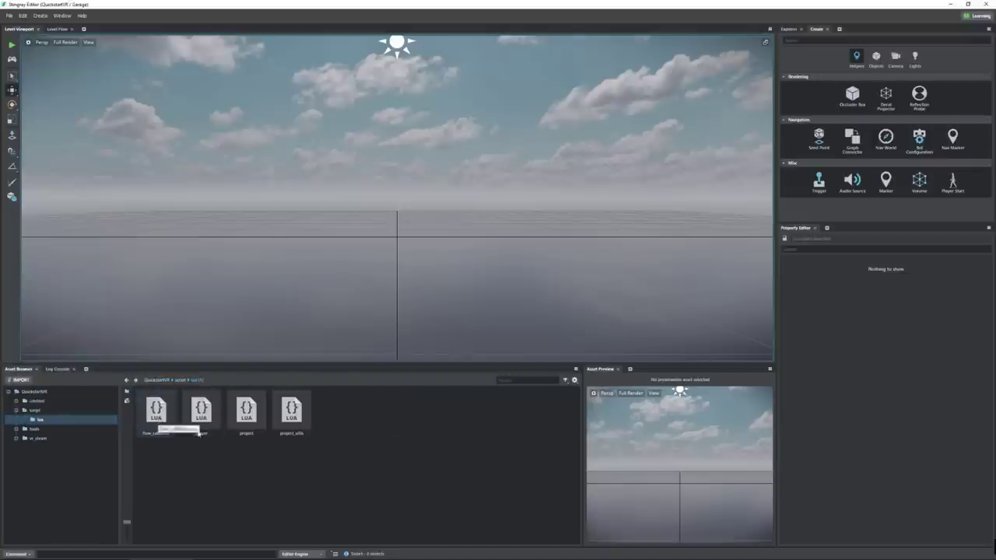
double_click(244, 418)
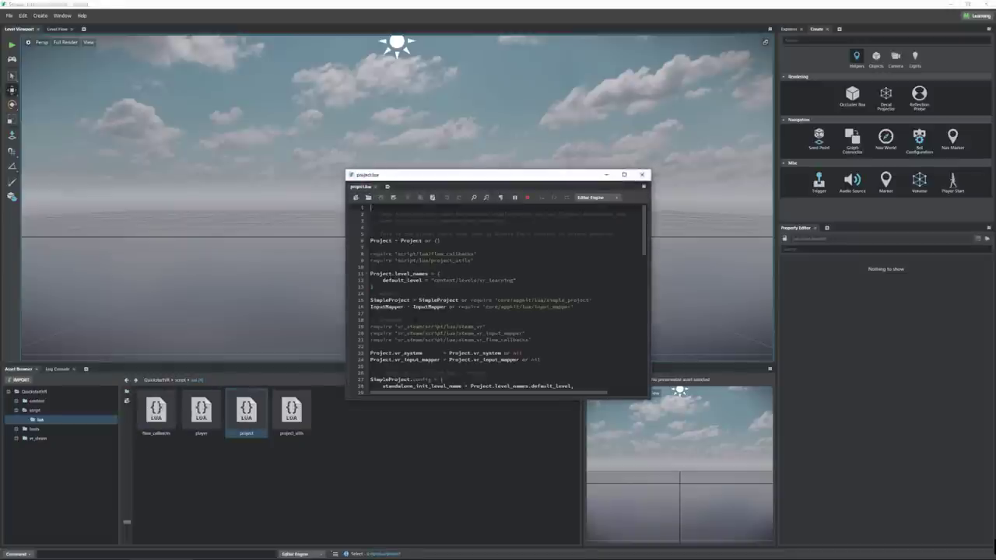
Set default_level in project.lua to "content/levels/Garage", save the script and close it
double_click(393, 280)
left_click(490, 280)
double_click(489, 280)
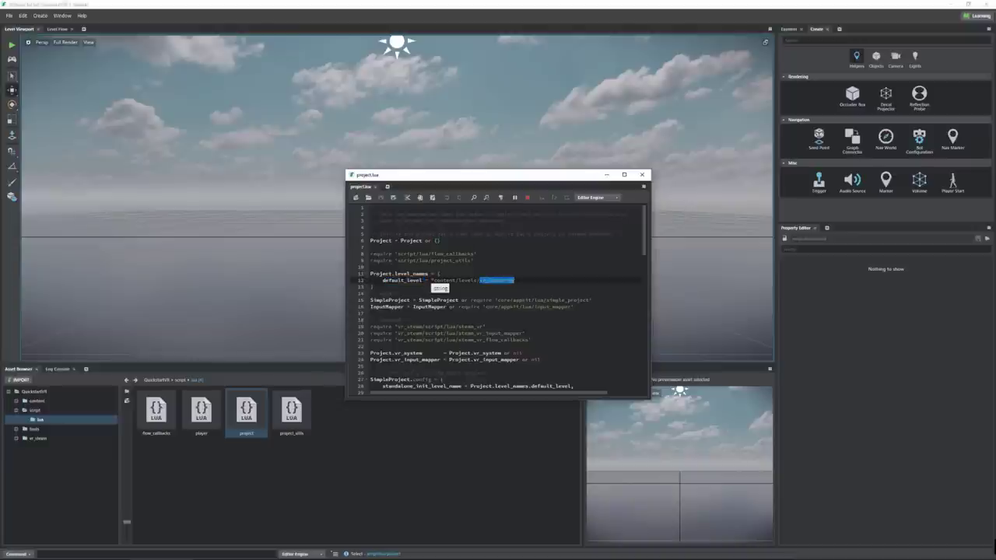
type("Garage")
key("Return")
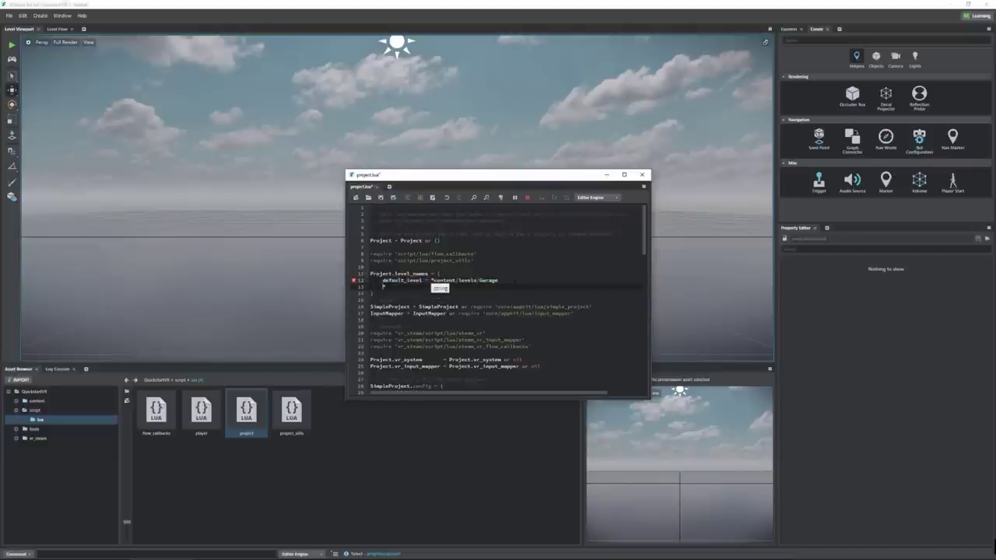
key("BackSpace")
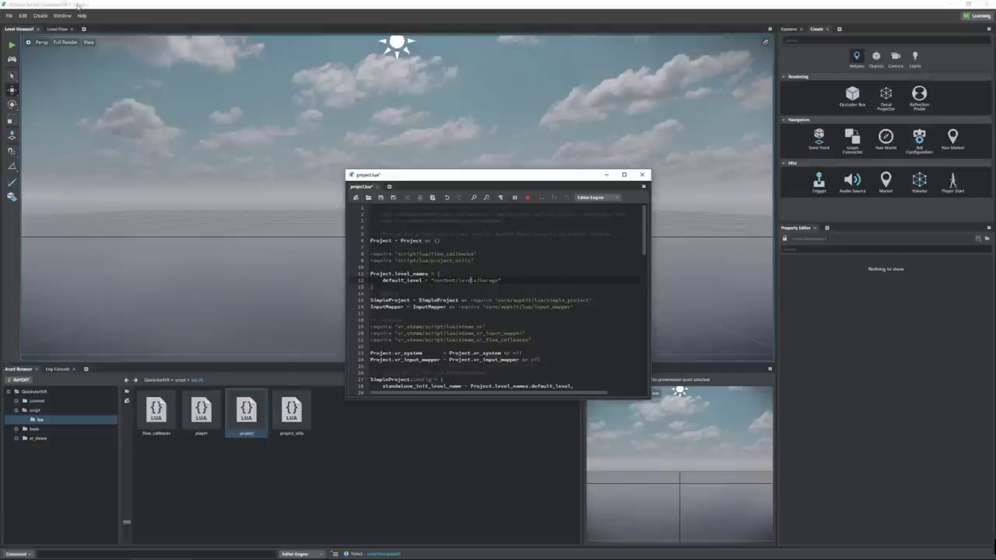
left_click(381, 197)
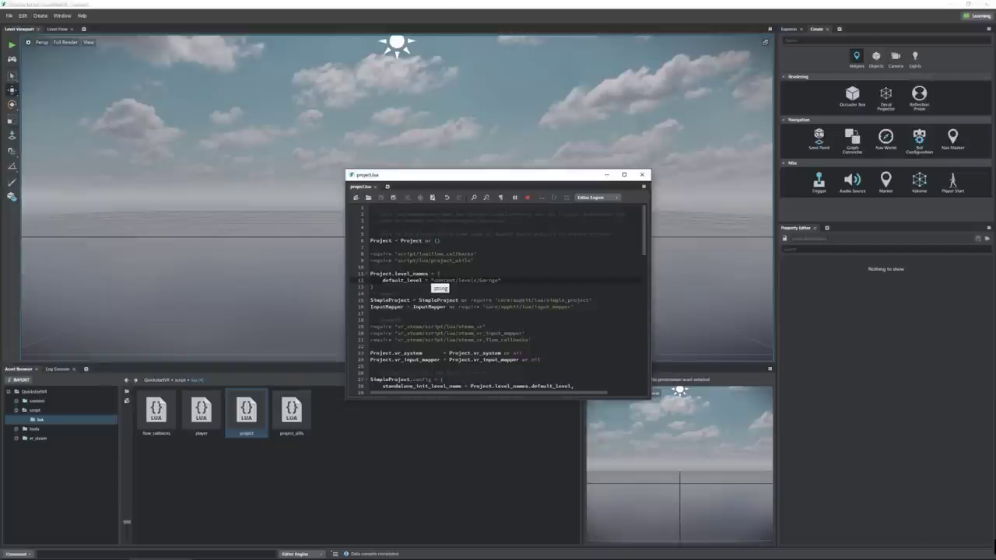
left_click(644, 175)
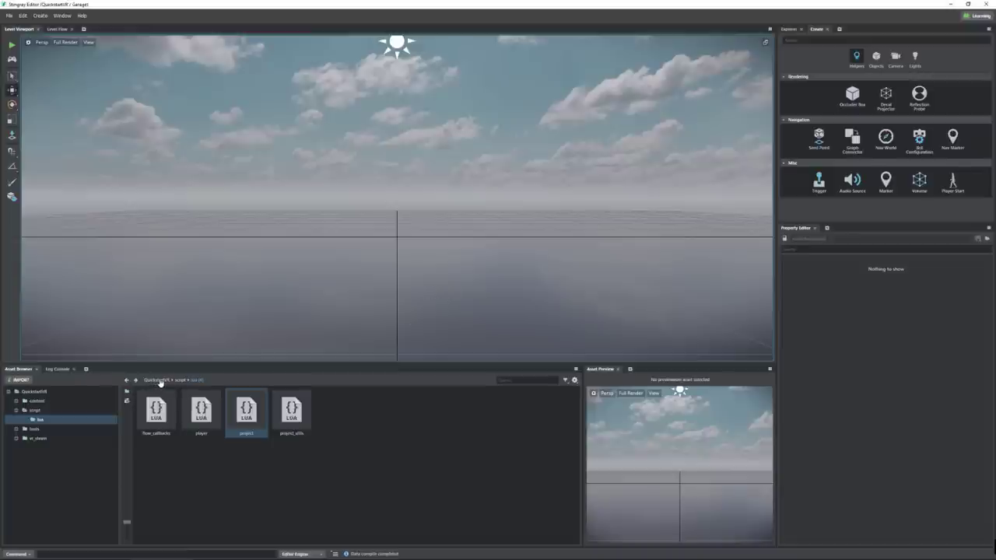
Create a folder named Garage inside the project's content folder
left_click(159, 380)
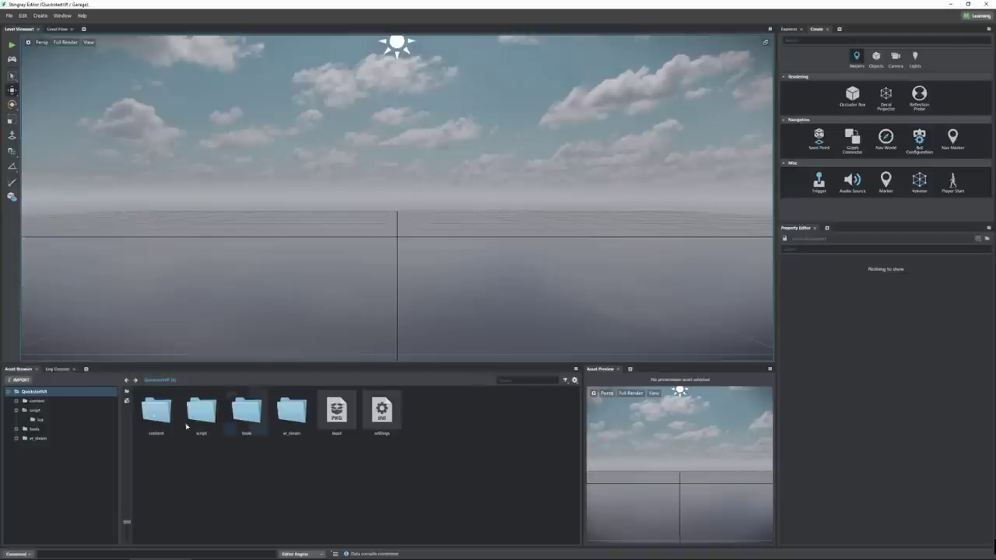
double_click(155, 412)
right_click(400, 428)
left_click(424, 450)
type("Garage")
key("Return")
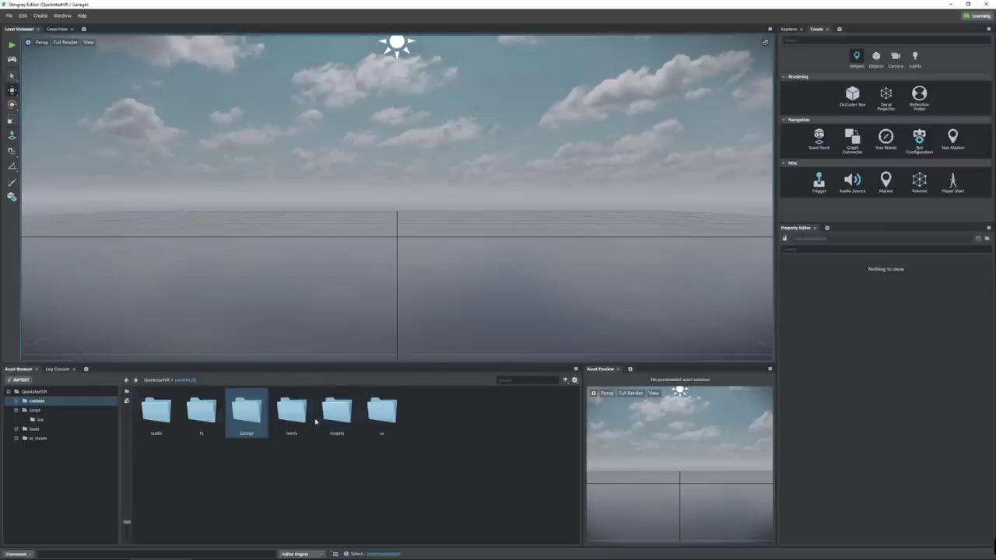
Create a subfolder named Building inside the Garage folder
double_click(245, 413)
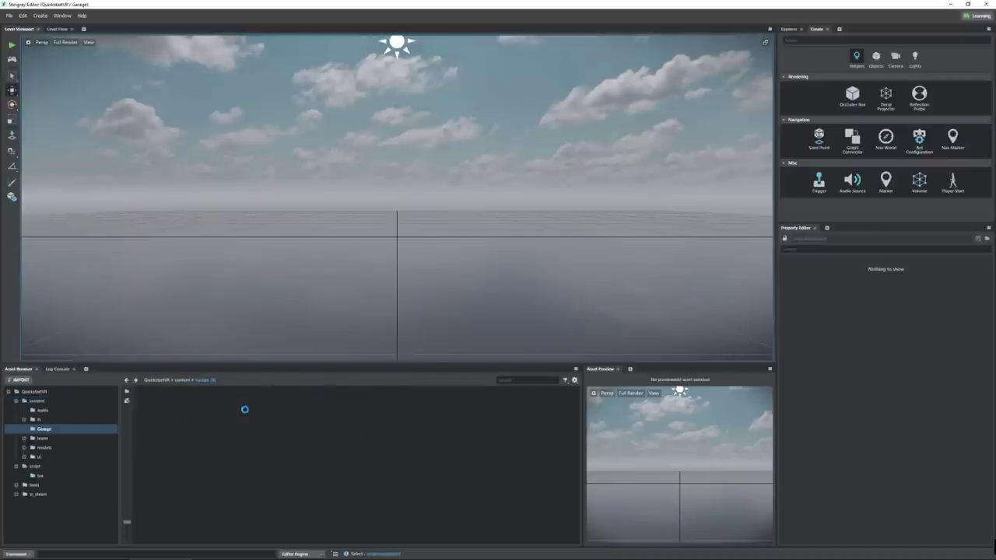
right_click(189, 422)
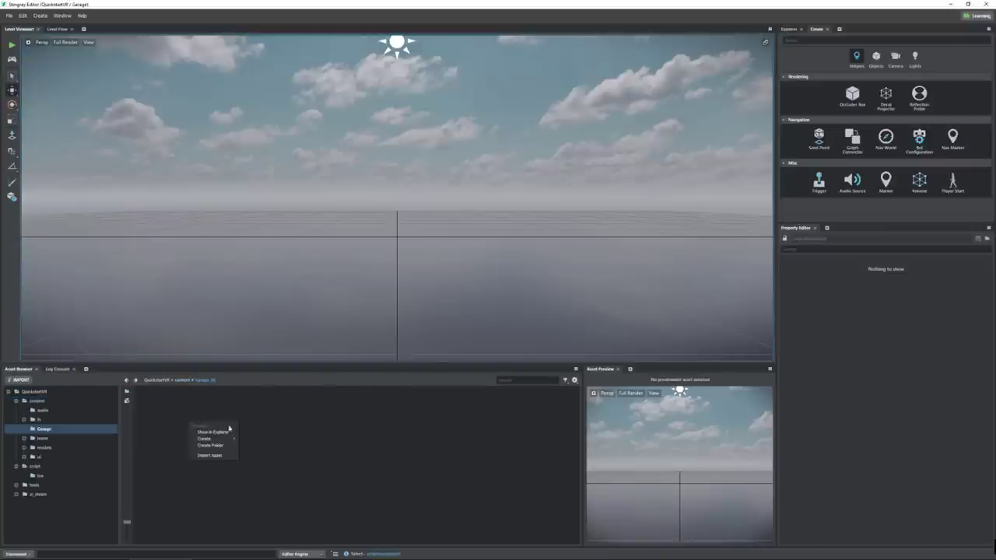
left_click(214, 446)
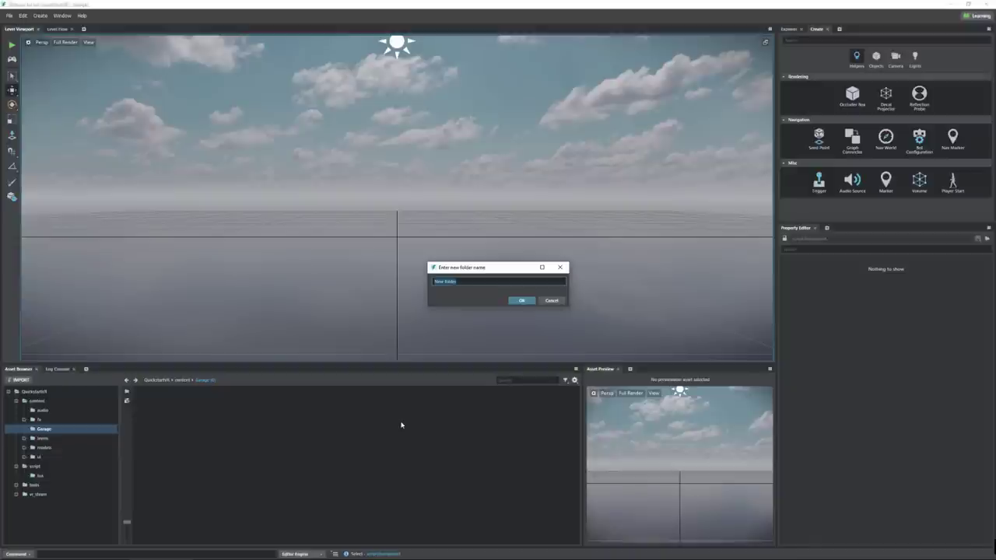
type("fu")
key("Return")
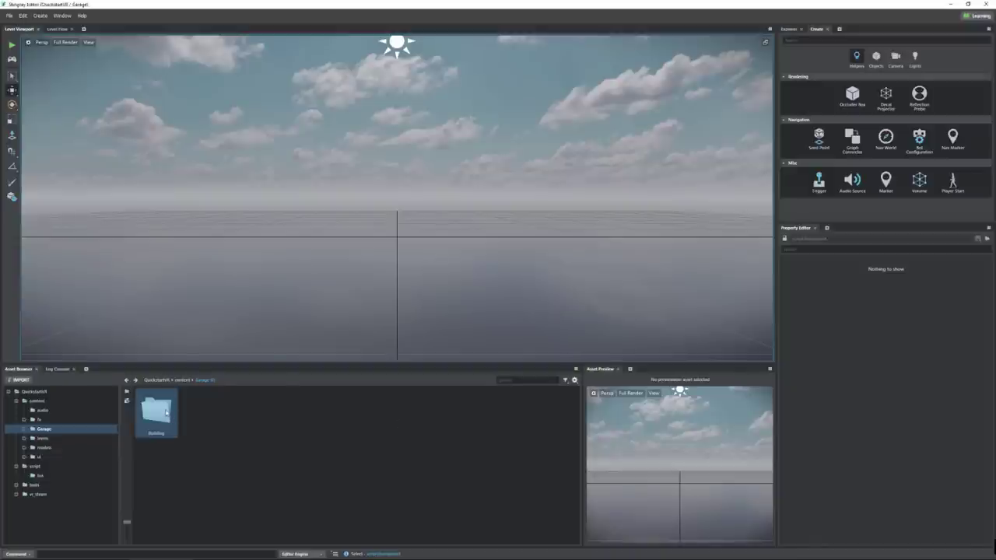
Import garage.fbx from Goodies/Assets/Garage_Modern/GameReady into the Building folder with the default FBX import settings
double_click(150, 413)
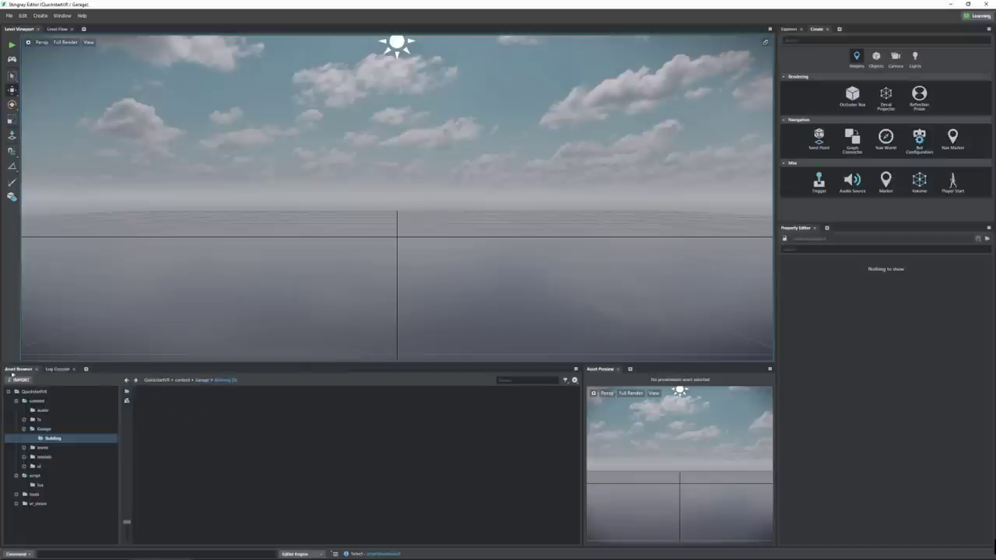
left_click(18, 380)
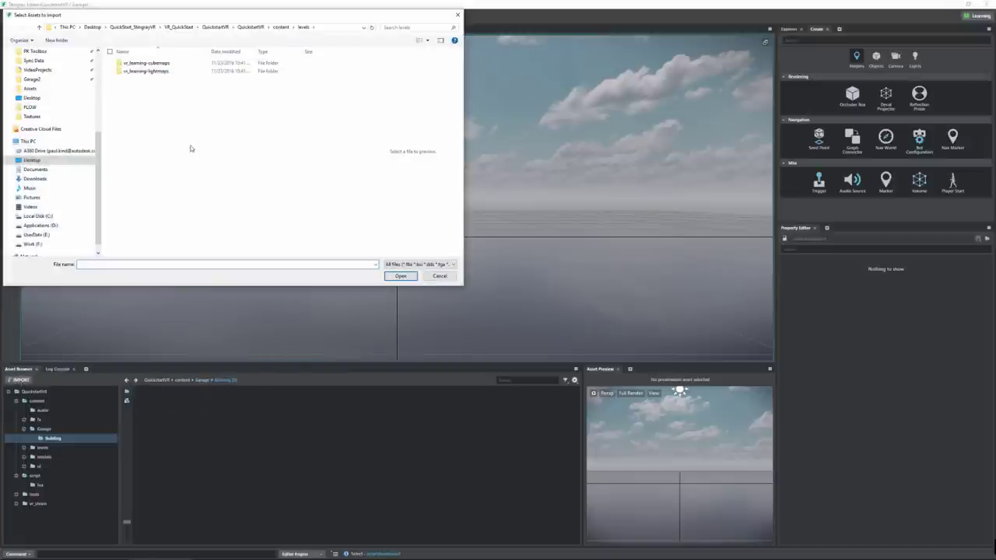
left_click(145, 29)
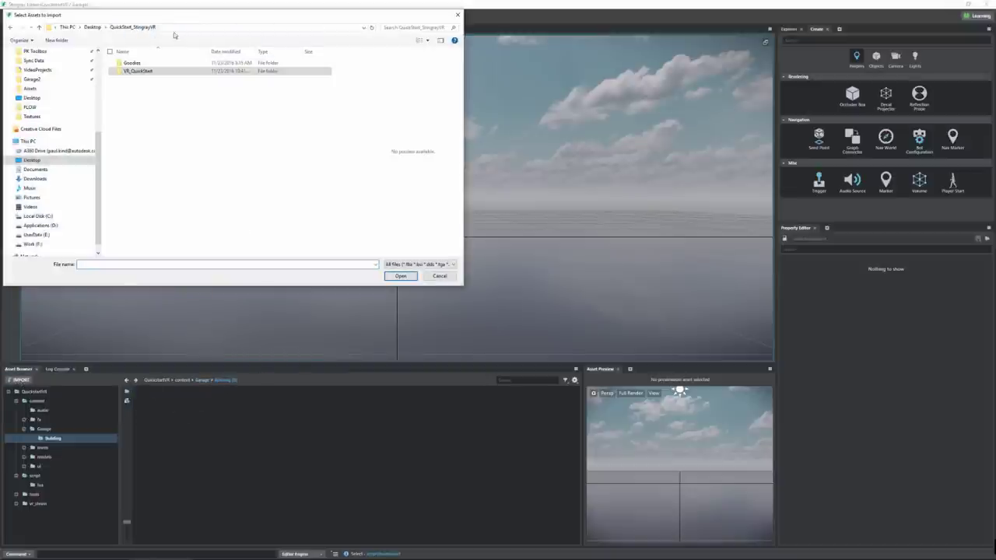
double_click(130, 63)
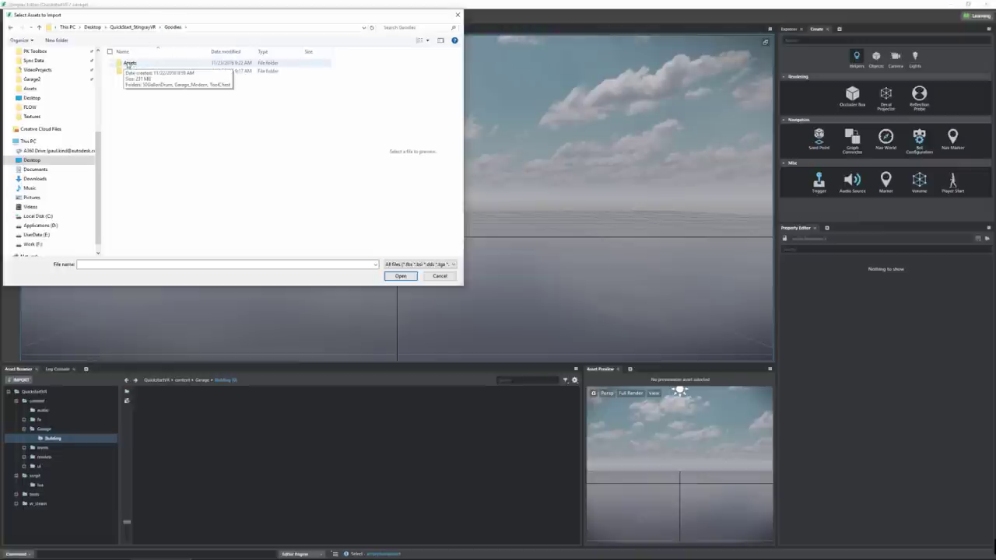
double_click(128, 64)
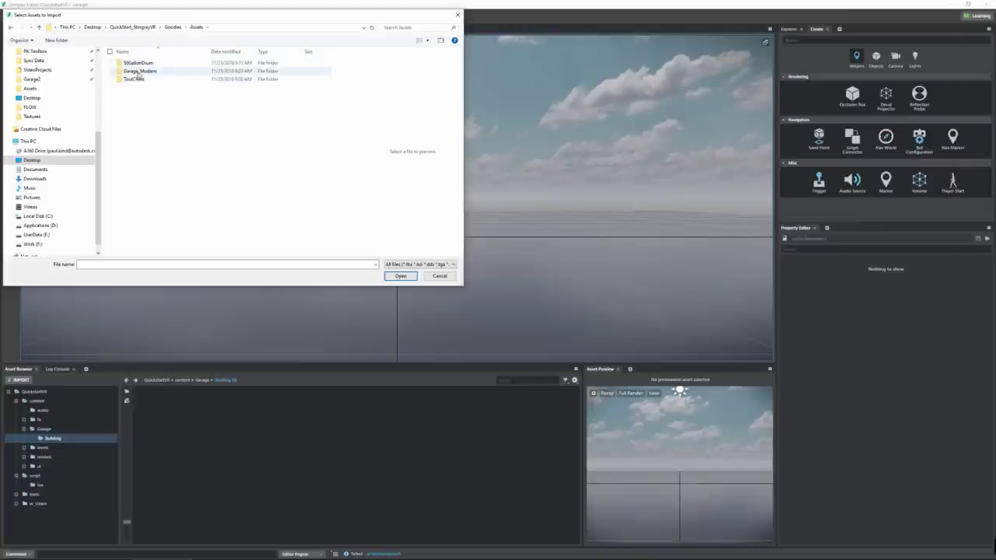
double_click(137, 72)
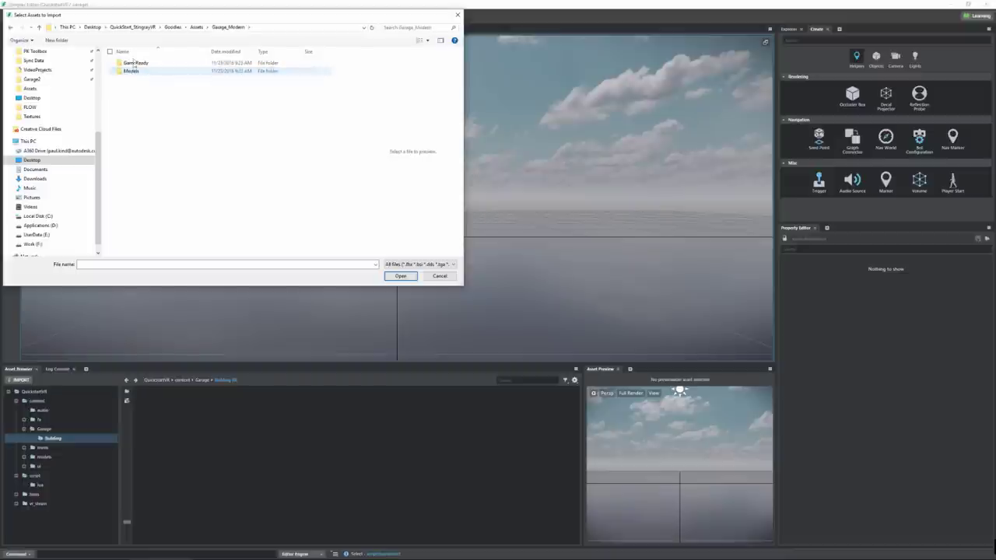
double_click(134, 63)
left_click(132, 72)
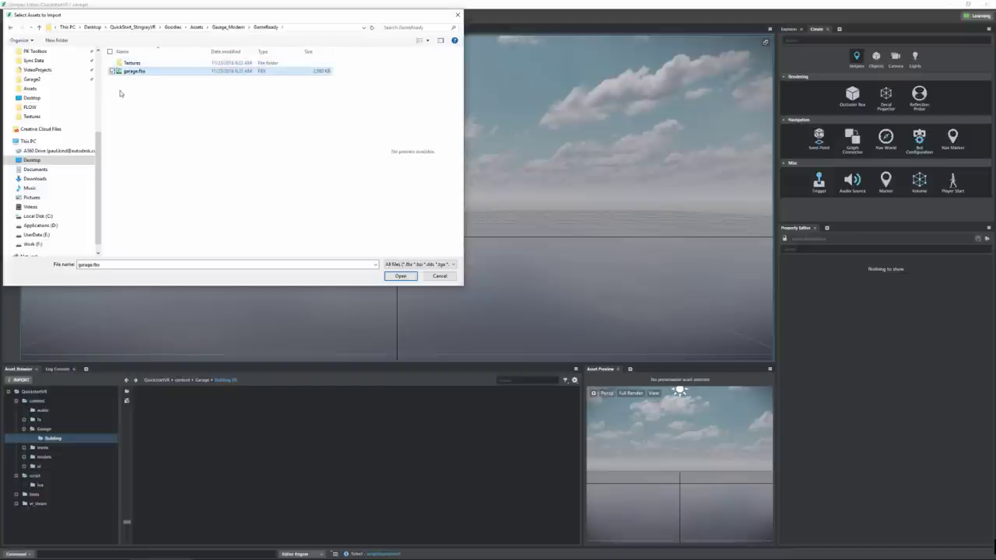
left_click(401, 277)
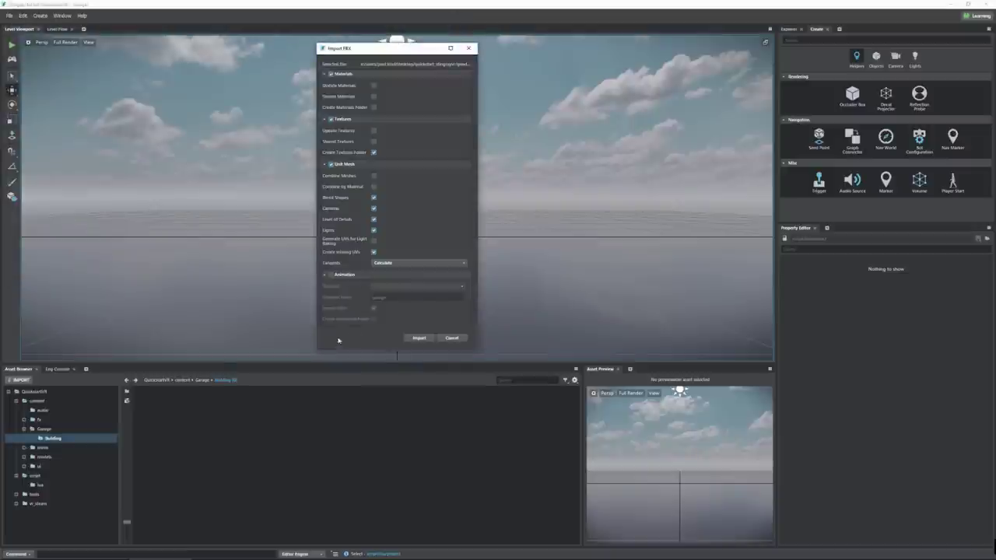
left_click(419, 340)
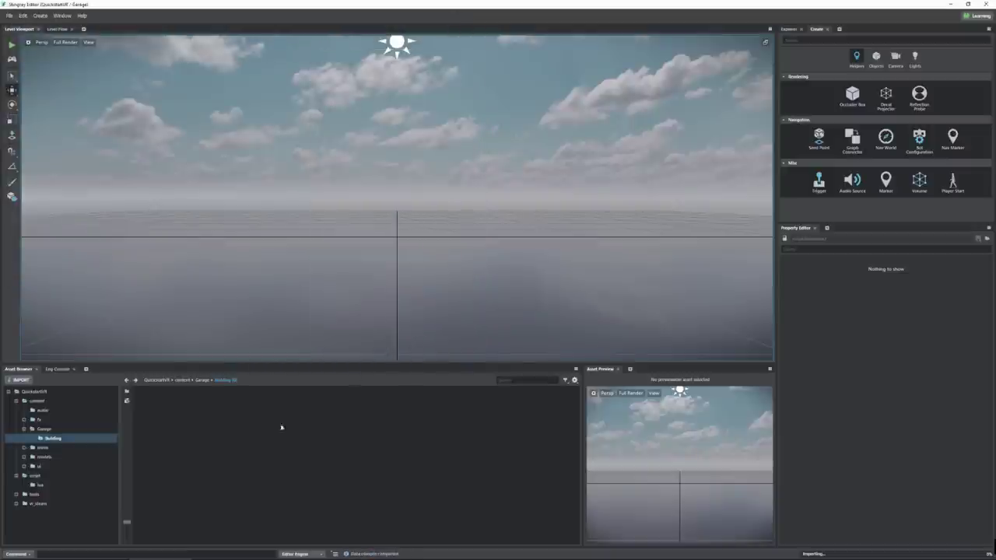
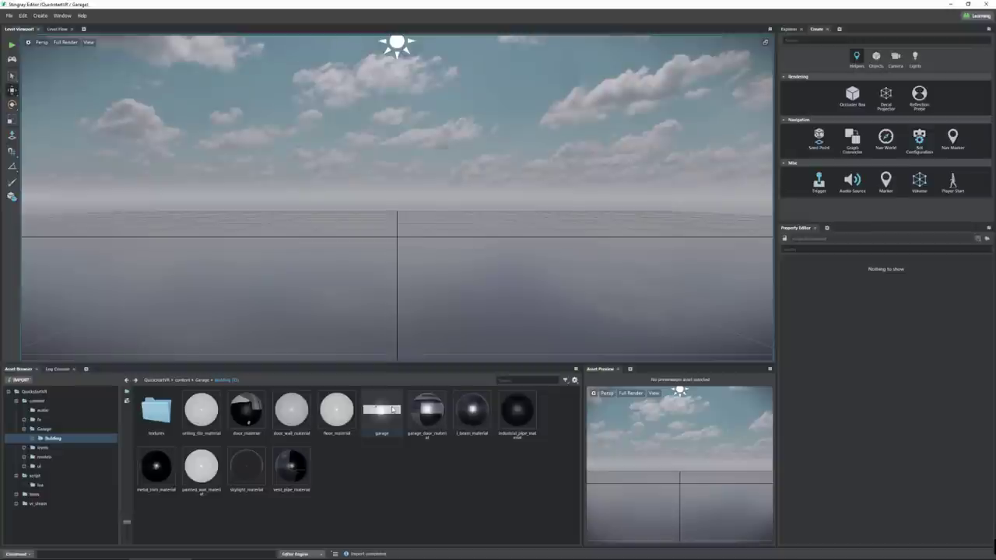
Place the garage unit in the level and set its X and Y translation to 0
left_click(393, 409)
left_click_drag(53, 149, 55, 148)
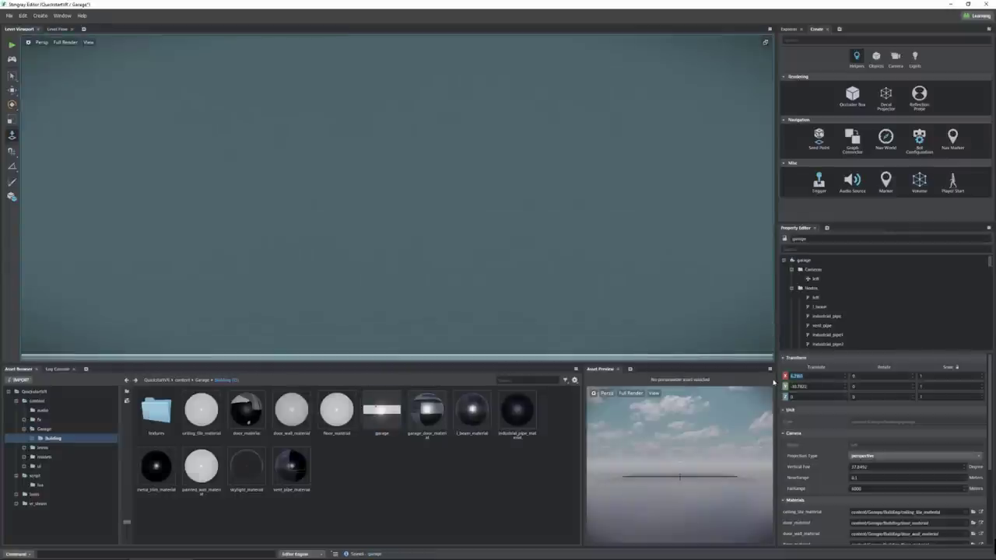
type("0")
key("Tab")
type("0")
key("Return")
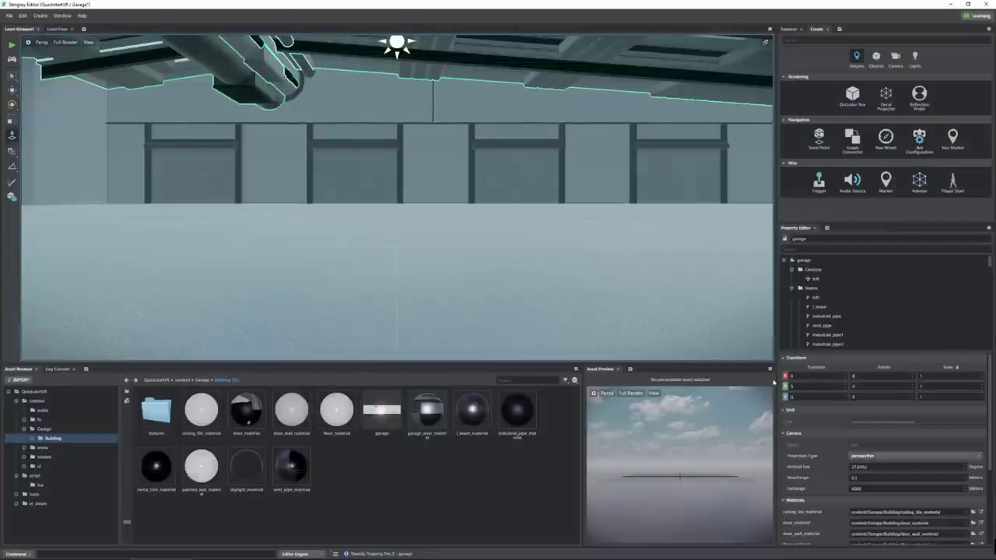
Activate the move tool and hide the level grid while viewing the garage interior
key("f")
left_click_drag(334, 122, 25, 81, "alt")
left_click(12, 89)
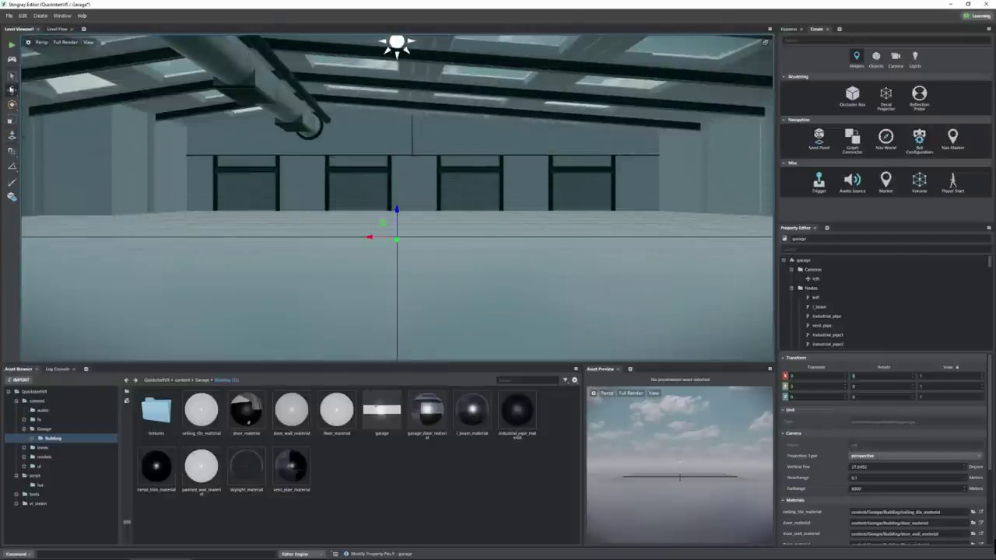
left_click_drag(493, 188, 166, 219, "alt")
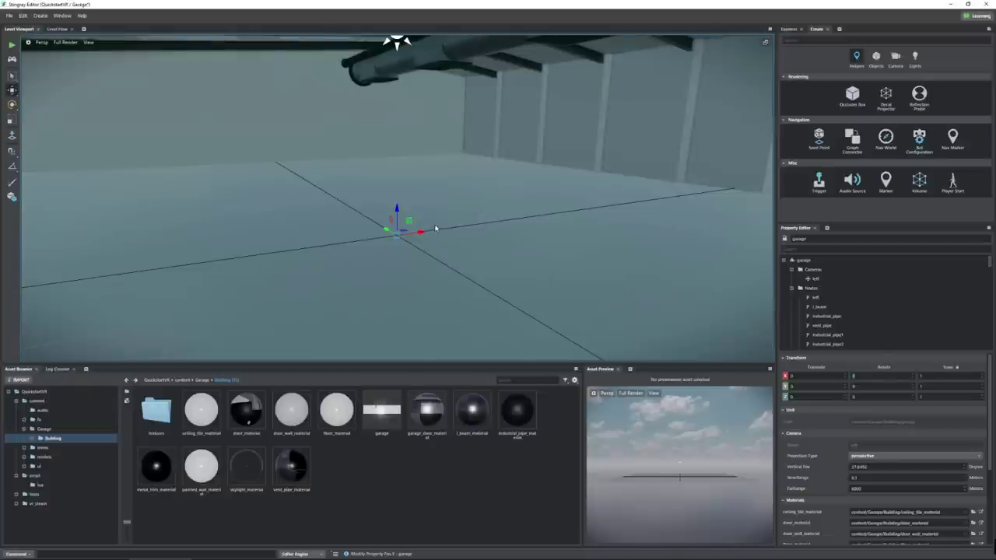
key("g")
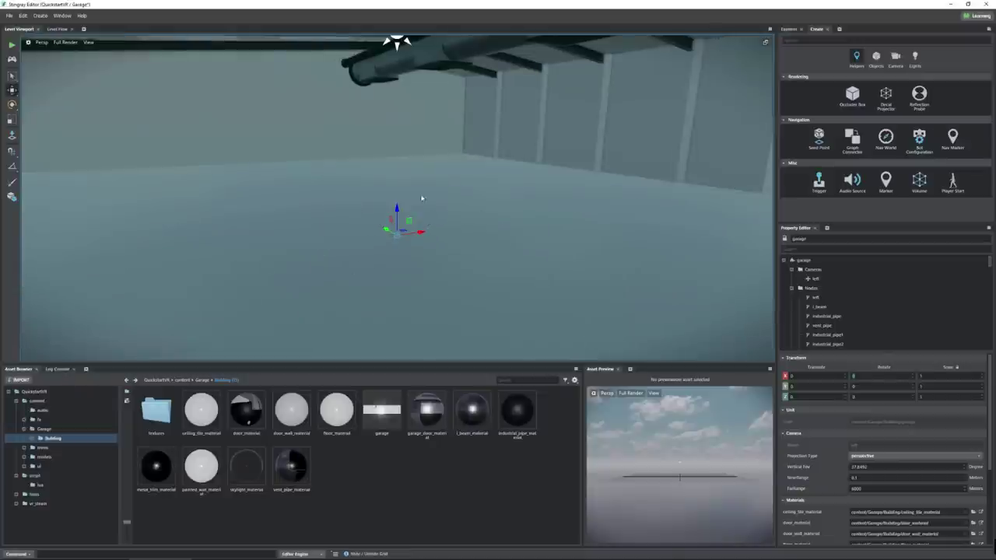
left_click_drag(421, 199, 613, 171, "alt")
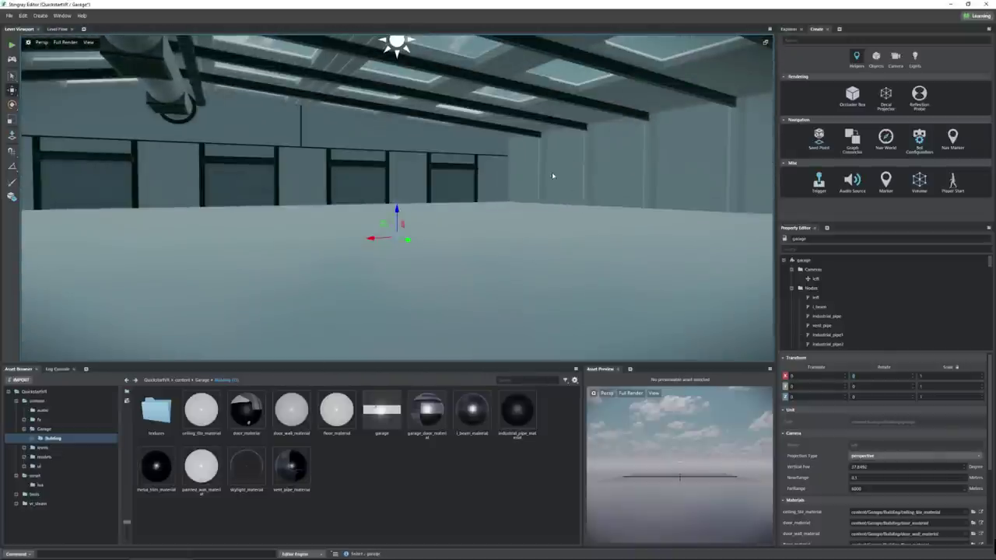
Open the placed garage unit in the Unit Editor
key("Escape")
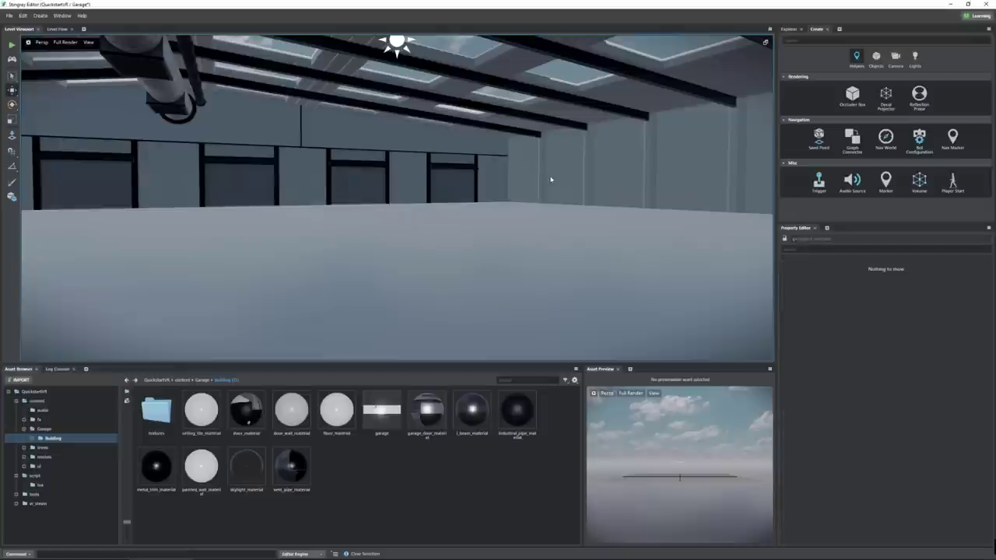
left_click(557, 169)
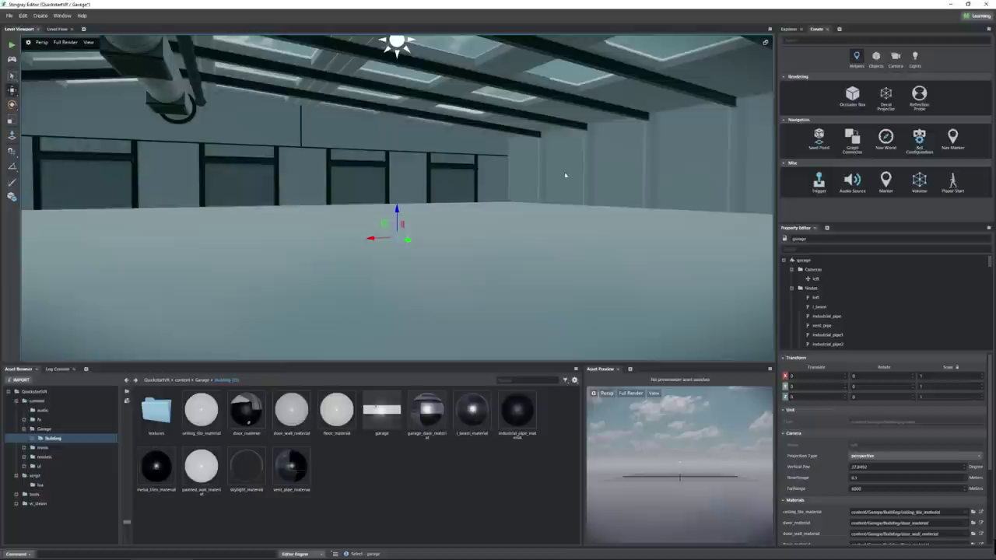
right_click(561, 164)
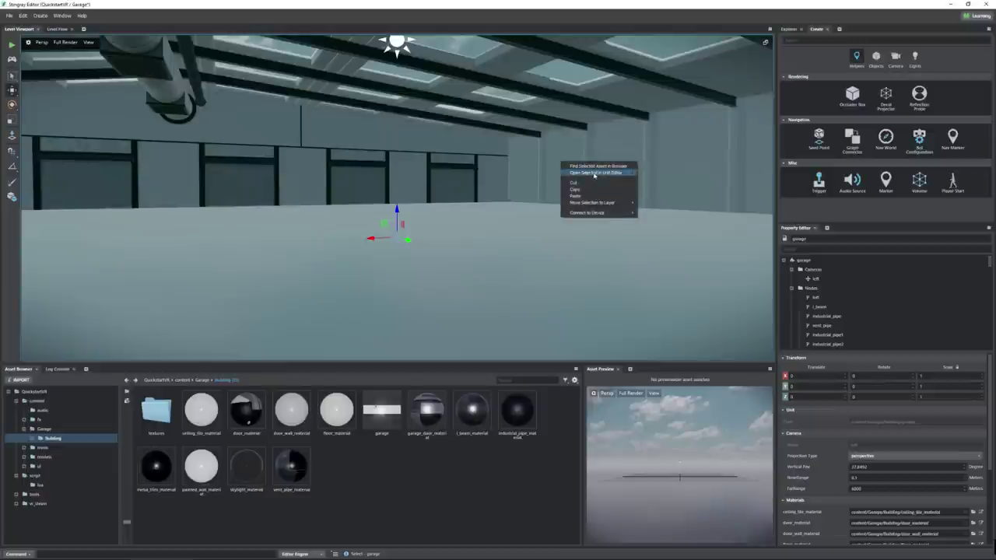
left_click(594, 172)
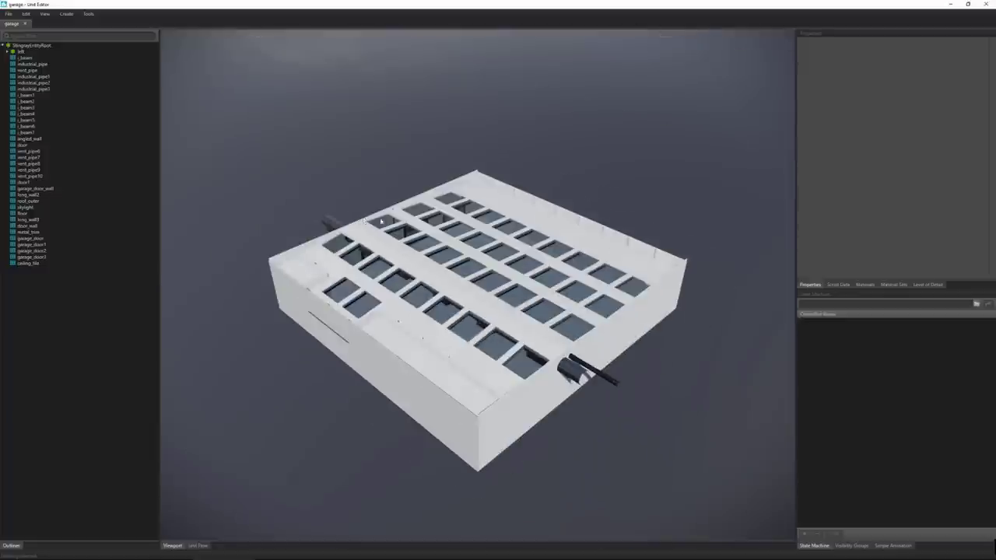
Create physics actors for the garage_door_wall, door_wall, long_wall2, long_wall3, floor and angled_wall meshes
left_click_drag(381, 222, 450, 356, "alt")
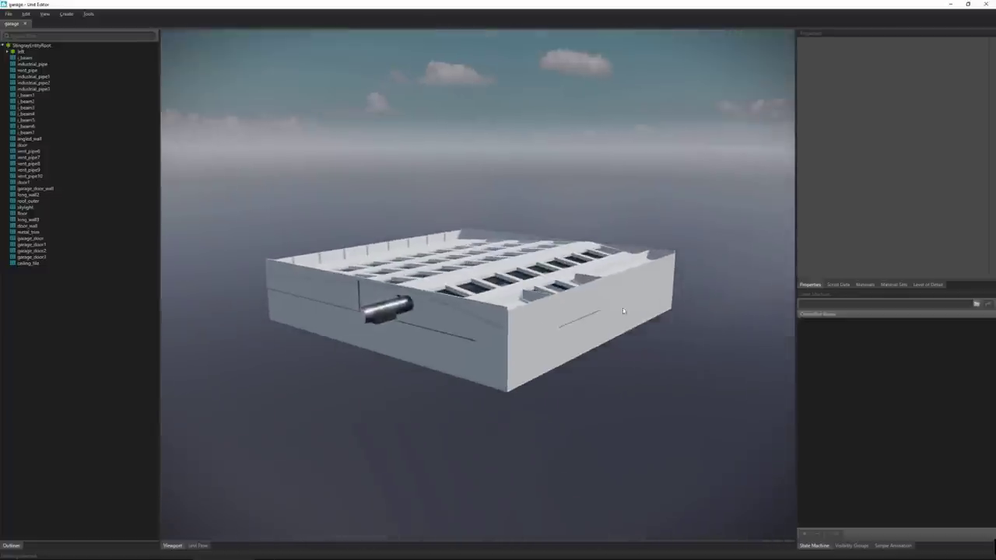
left_click(449, 354)
left_click(544, 358)
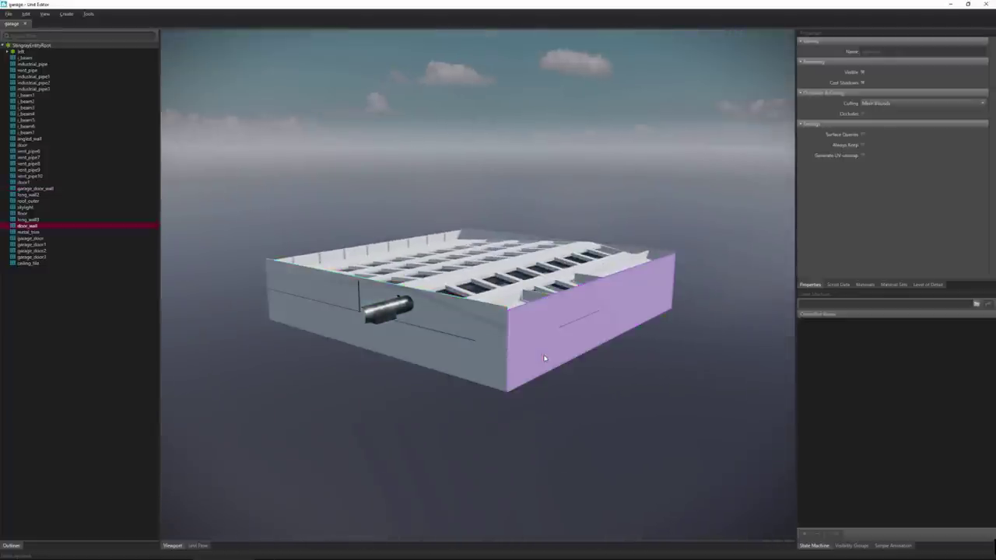
left_click_drag(651, 347, 700, 365, "alt")
left_click(397, 334, "ctrl")
scroll(735, 375, "up", 6)
scroll(568, 360, "up", 5)
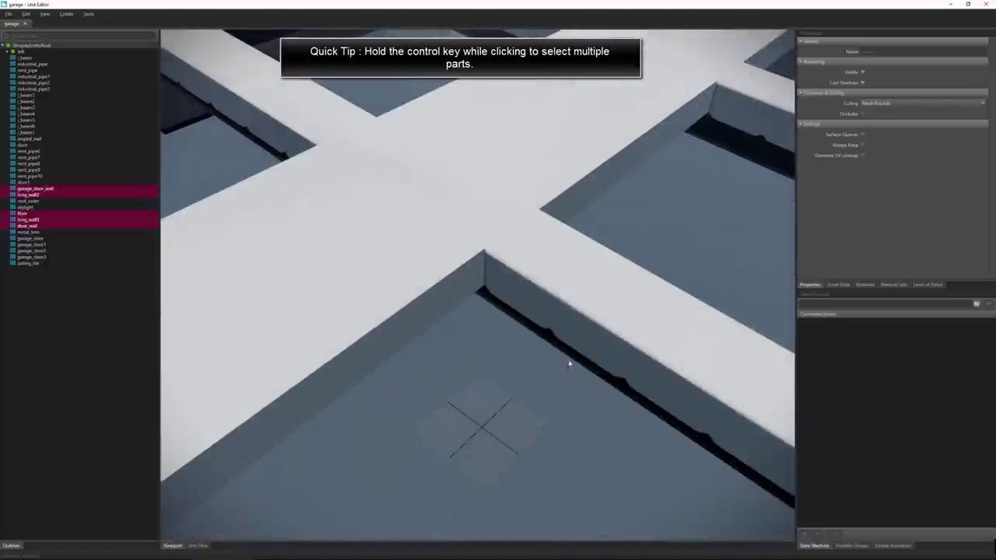
left_click_drag(569, 360, 591, 269, "alt")
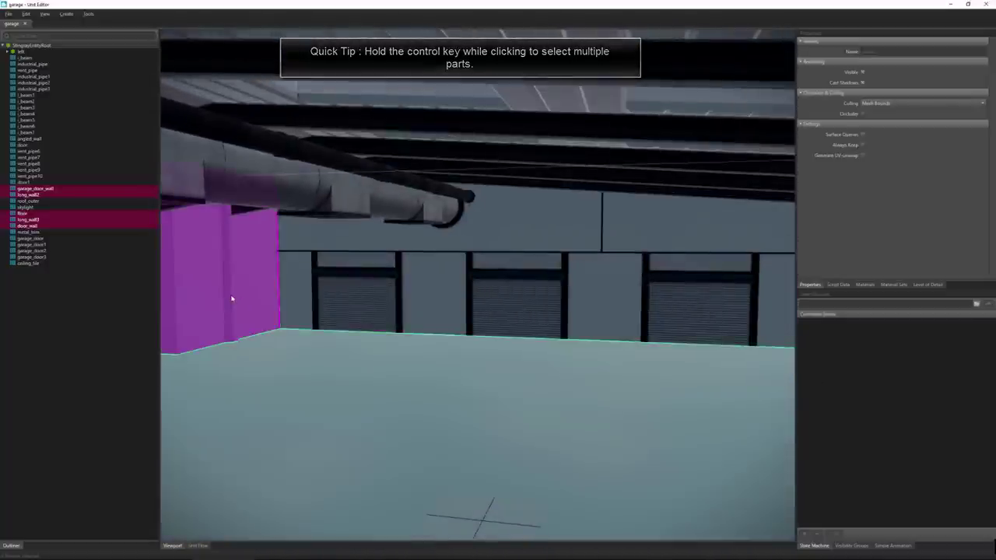
left_click(231, 295, "ctrl")
left_click_drag(338, 334, 261, 316, "alt")
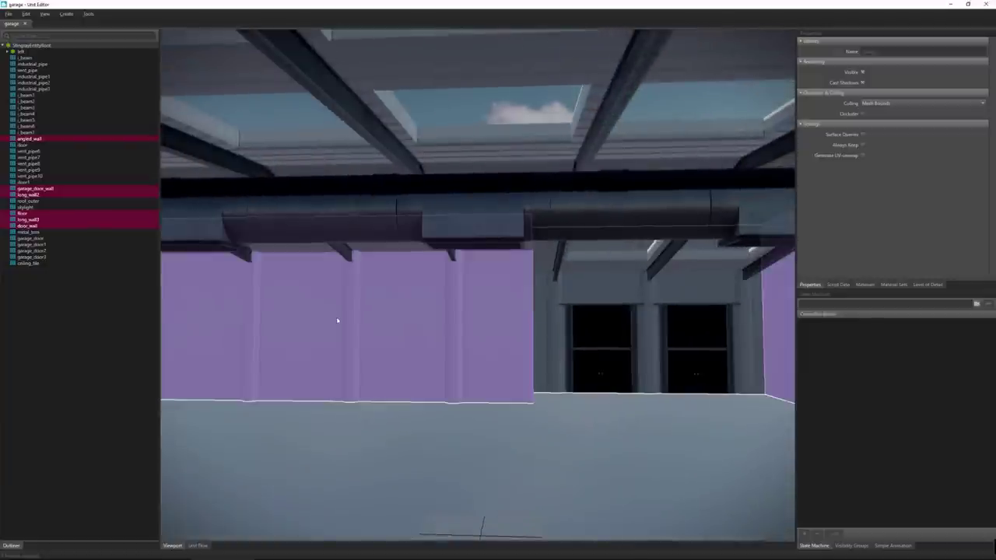
left_click(337, 320, "ctrl")
left_click(337, 321, "ctrl")
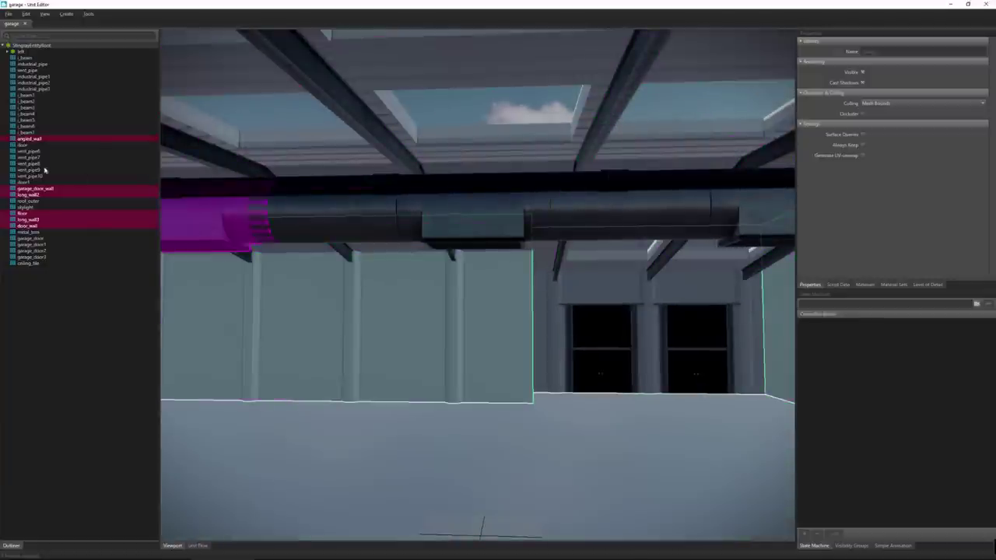
right_click(34, 140)
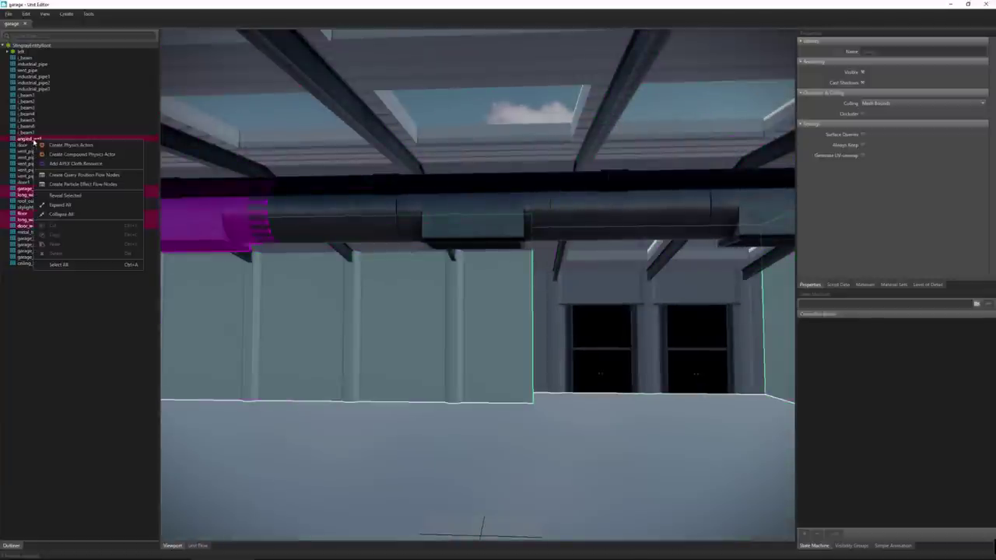
left_click(78, 146)
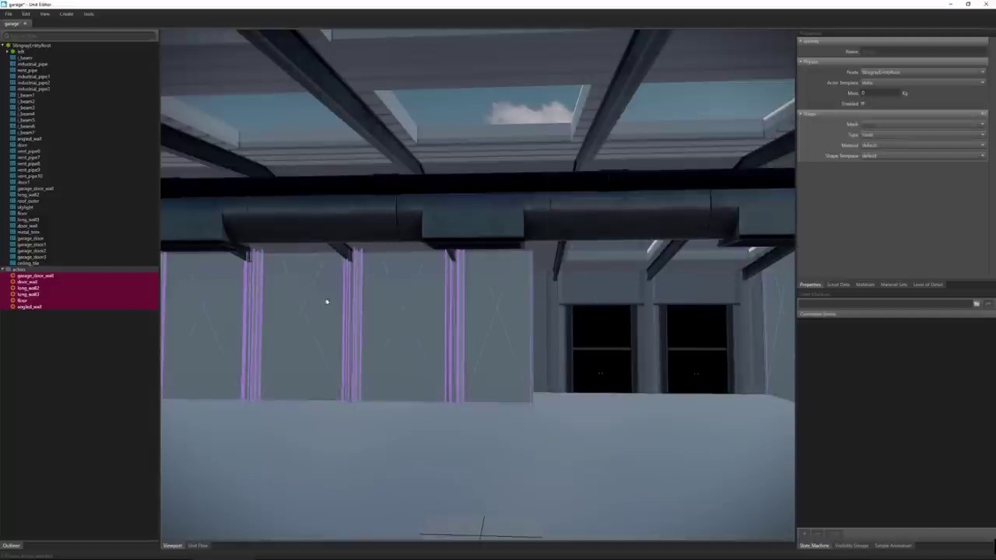
Set the shape type of all six new physics actors to box
left_click(879, 135)
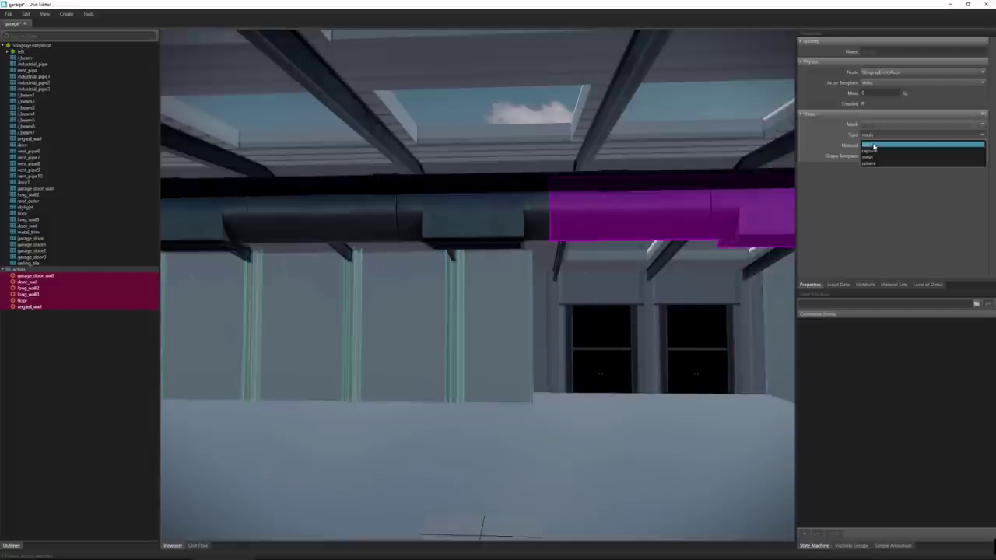
left_click(873, 146)
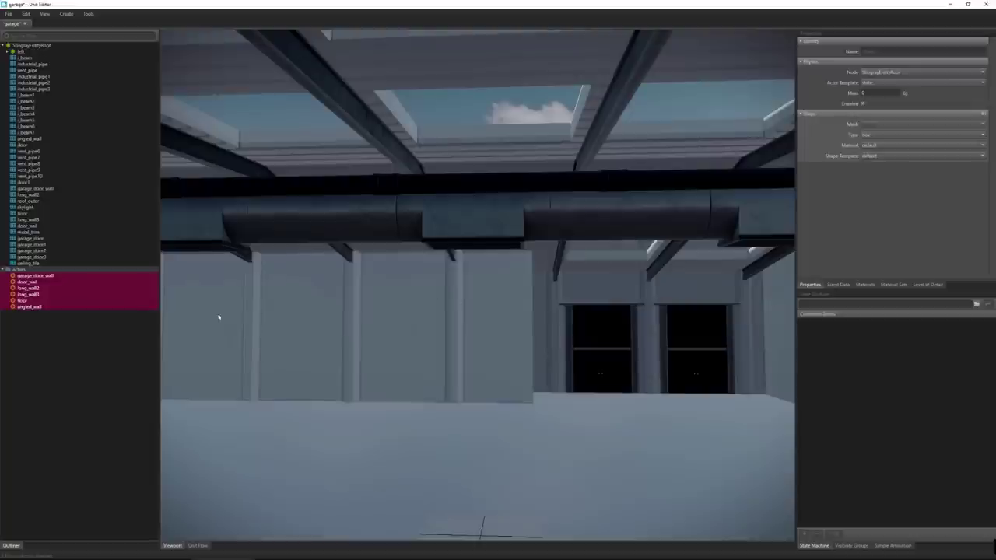
Check the angled_wall collision around the garage interior and set that physics actor's shape type to mesh
left_click(452, 306)
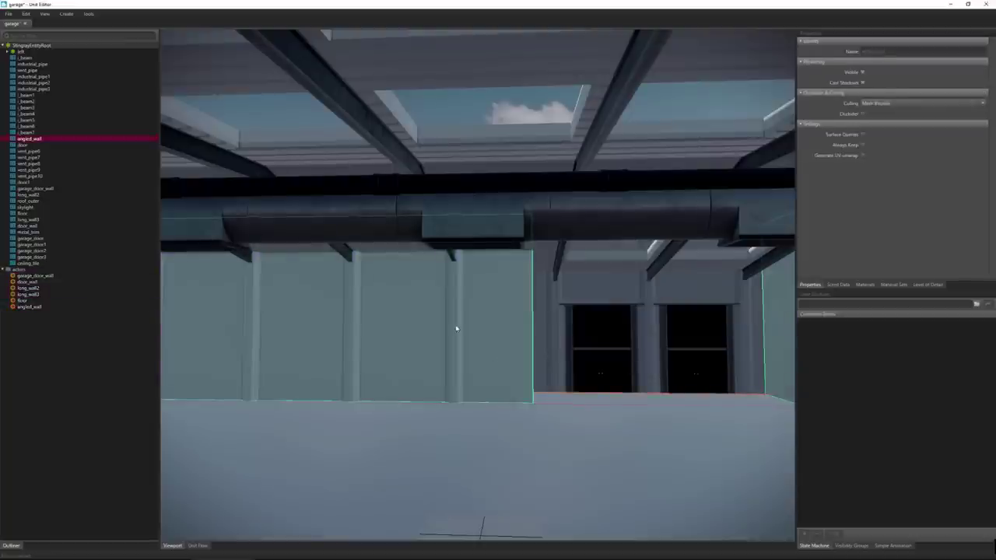
left_click(455, 329)
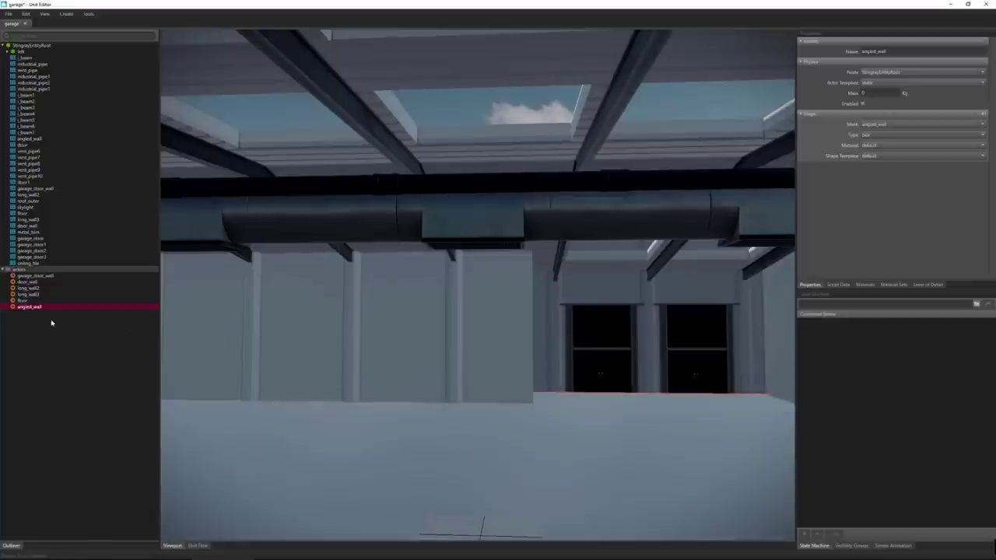
left_click(25, 300)
left_click(26, 307)
left_click_drag(369, 330, 588, 321, "alt")
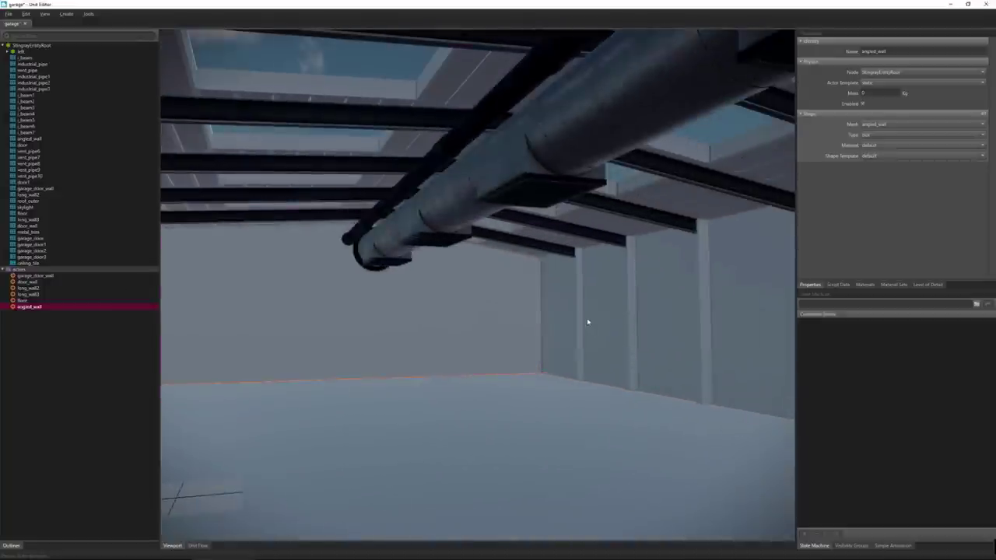
left_click(699, 333)
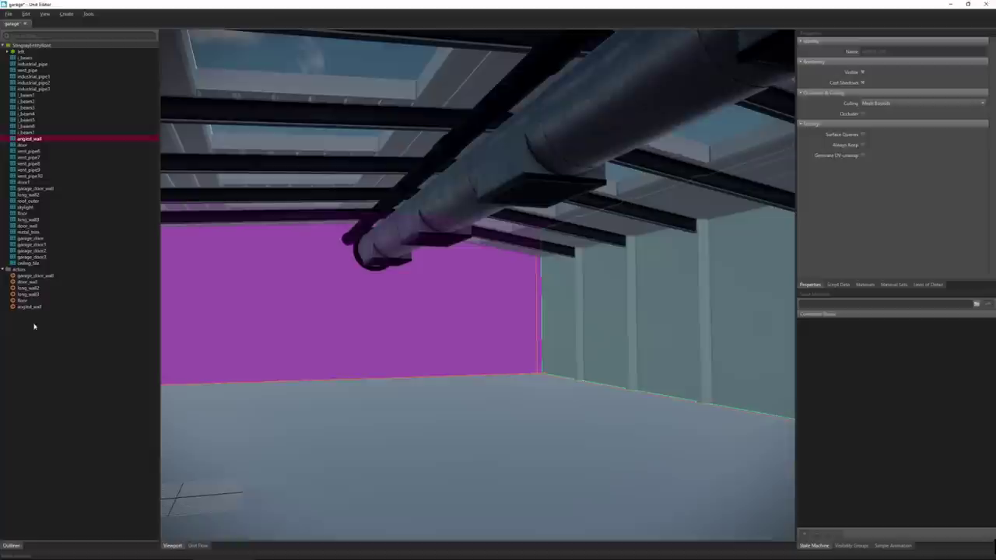
left_click(29, 306)
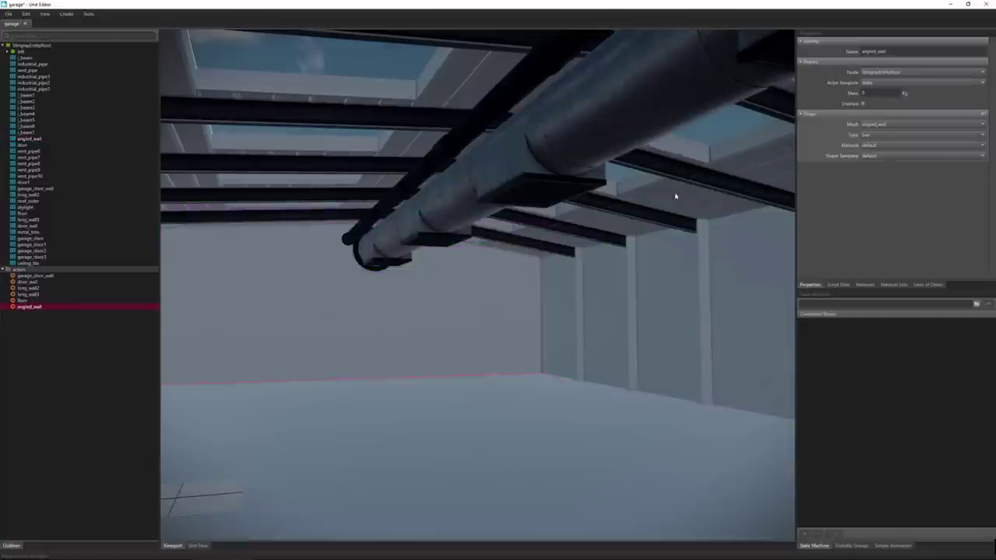
left_click(877, 135)
left_click(870, 157)
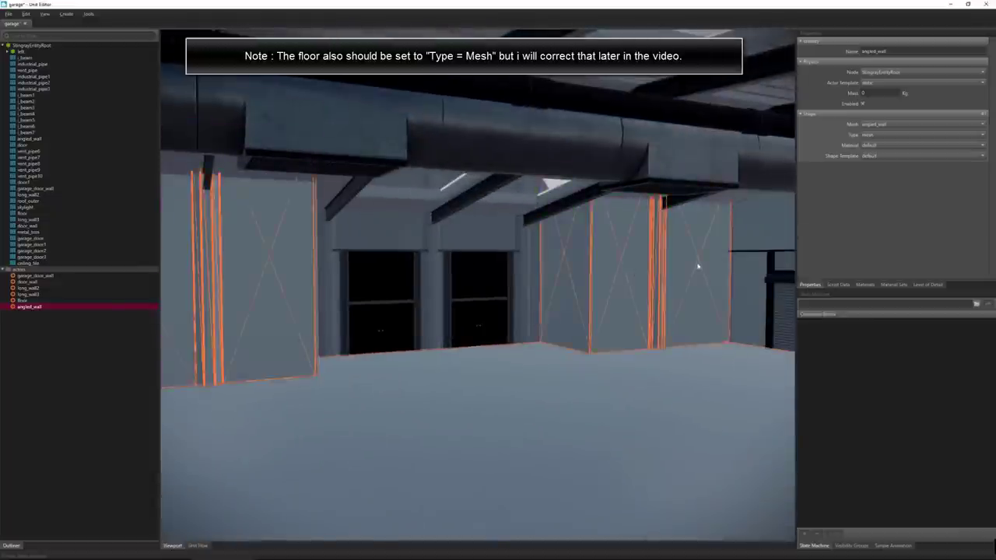
Turn off shadow casting for the skylight mesh so that sunlight enters the garage
right_click_drag(698, 264, 543, 242)
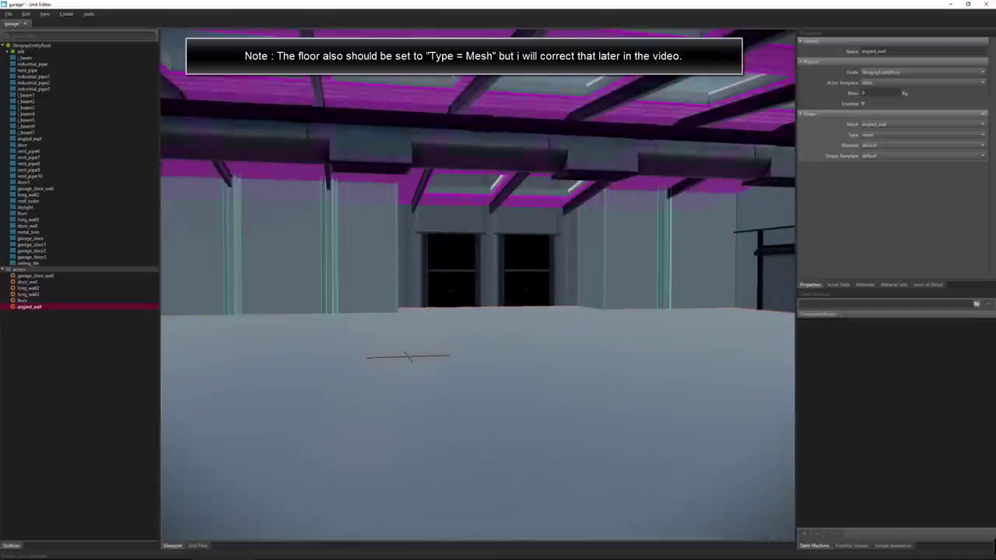
left_click(327, 133)
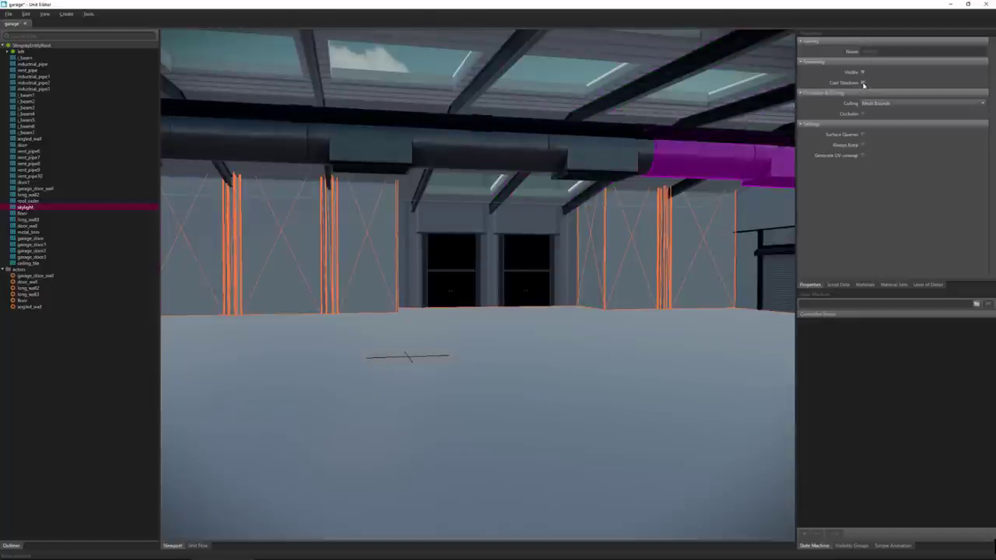
left_click(861, 83)
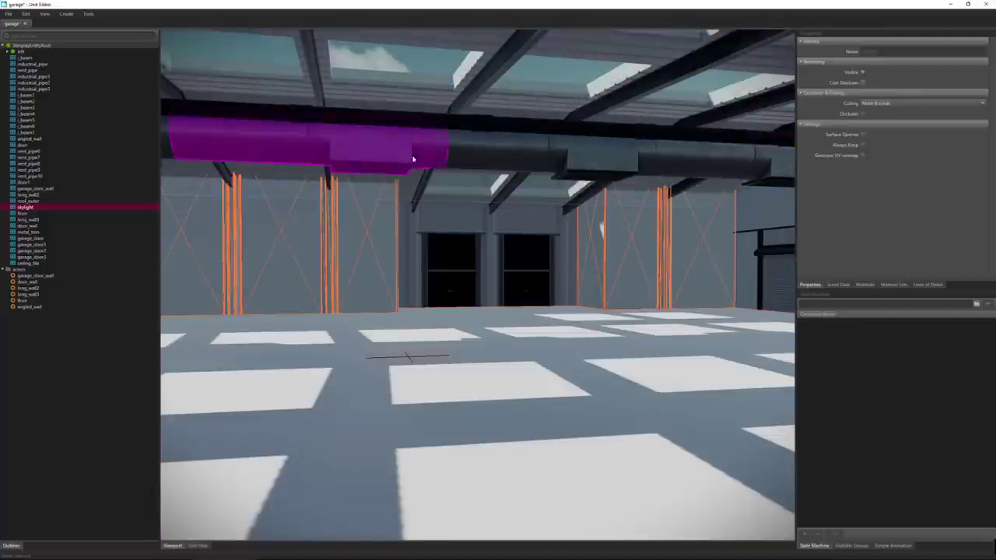
right_click_drag(376, 189, 304, 187)
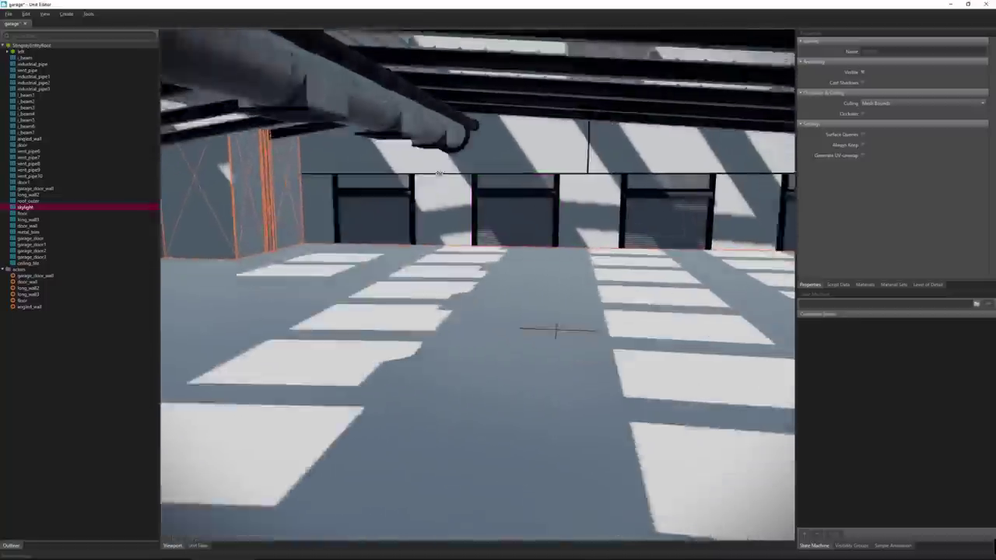
right_click_drag(438, 174, 467, 178)
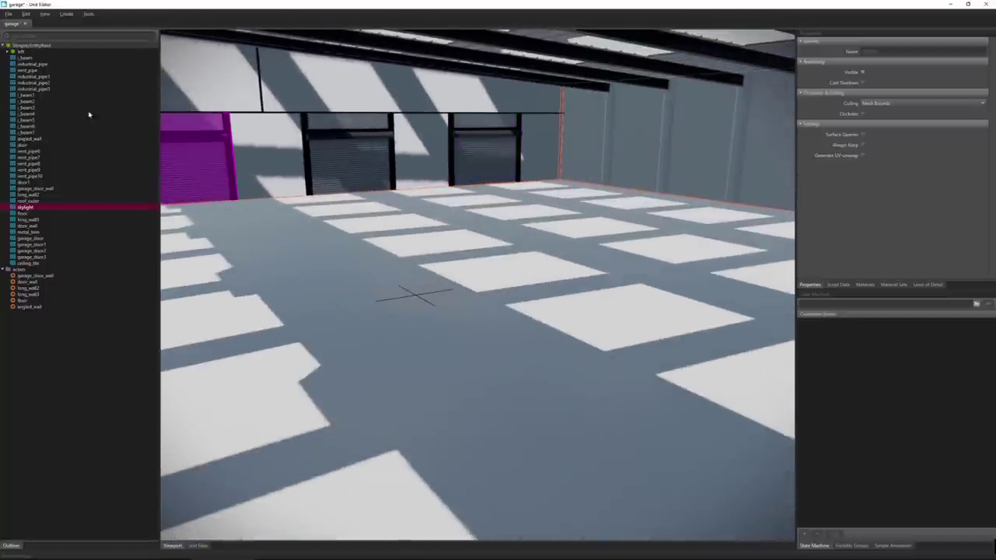
Save the garage unit and close the Unit Editor to return to the level
left_click(10, 14)
left_click(21, 42)
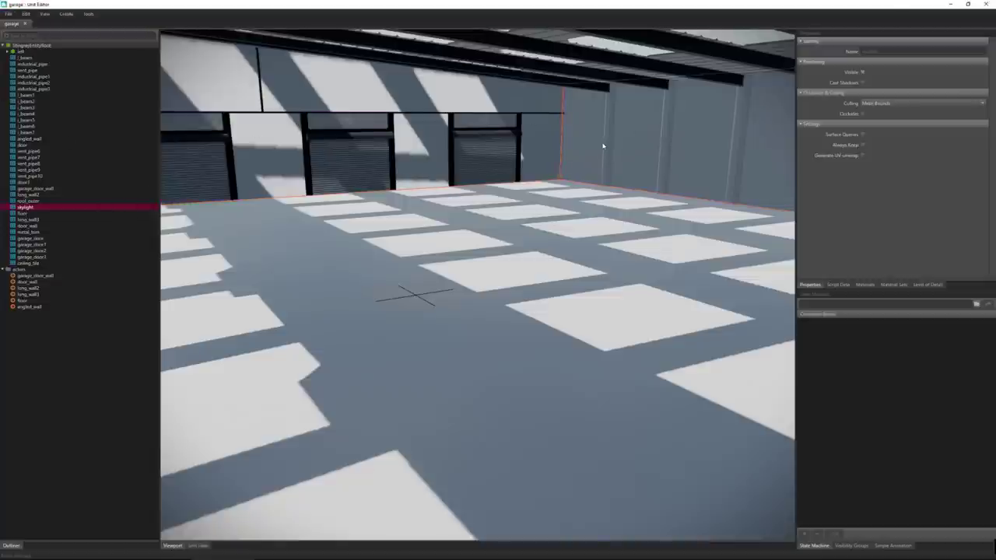
left_click(986, 4)
right_click_drag(479, 81, 521, 143)
Create a folder named Barrel inside the project's content/Garage folder
left_click(202, 379)
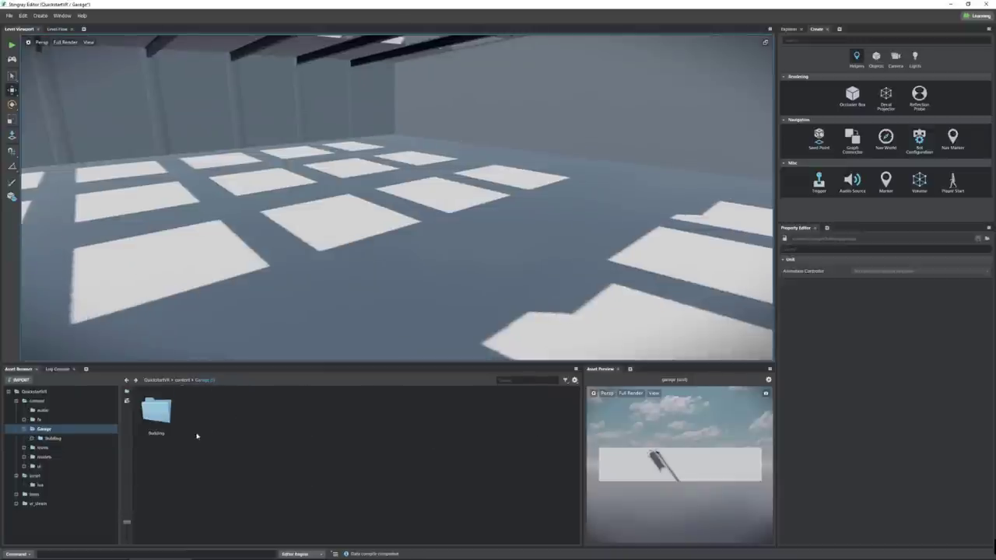
right_click(204, 408)
left_click(233, 432)
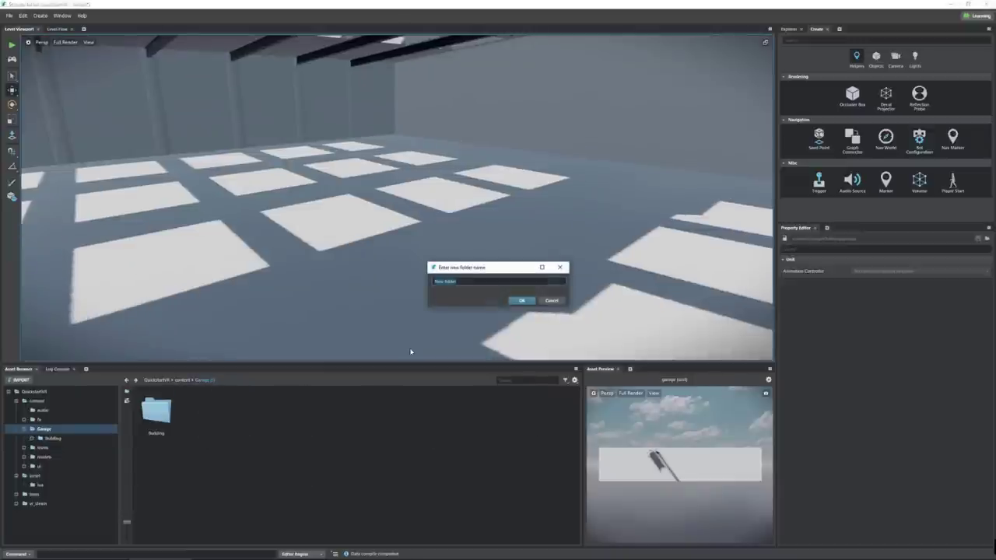
type("Su")
key("Return")
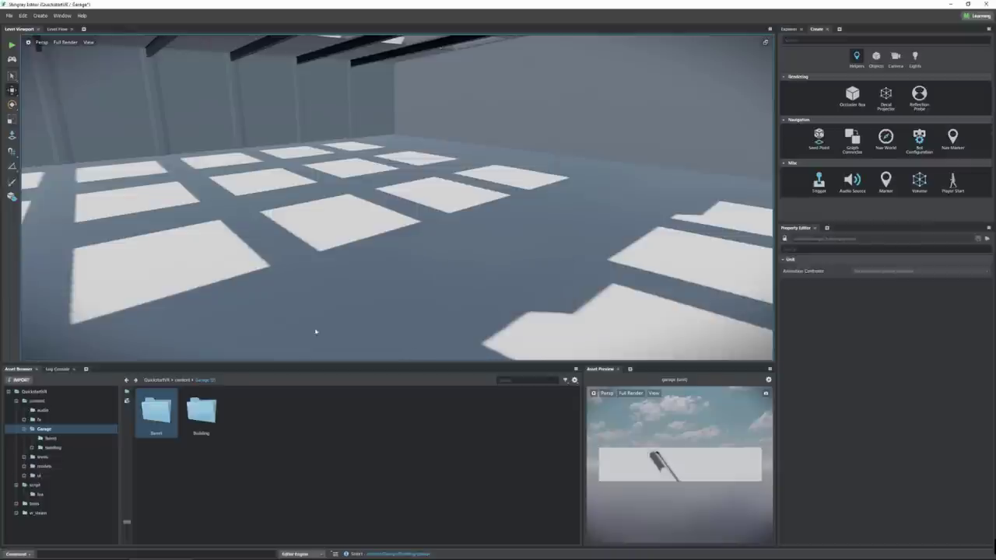
Import 50GallonDrum.fbx from the 50GallonDrum GameReady assets into the Barrel folder with the default FBX options
double_click(162, 412)
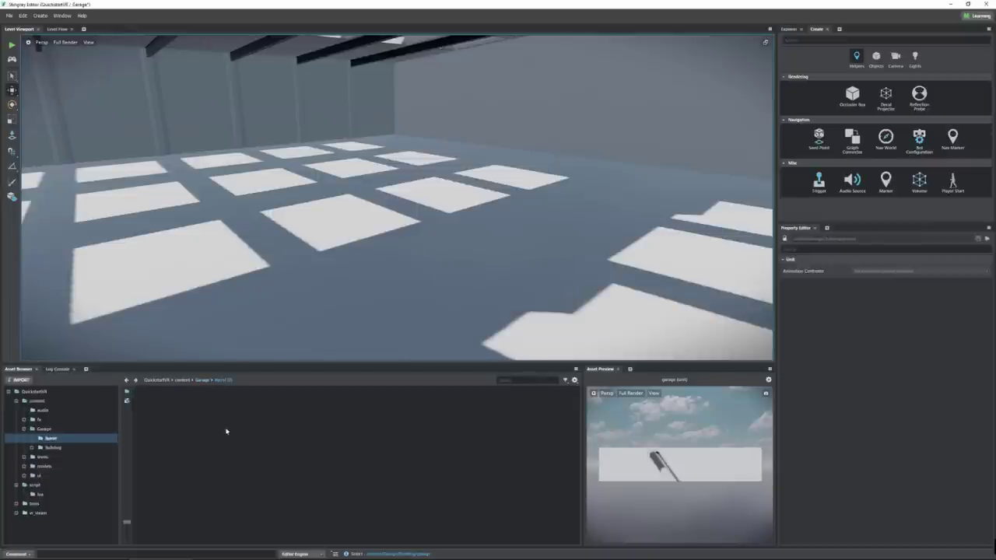
left_click(21, 379)
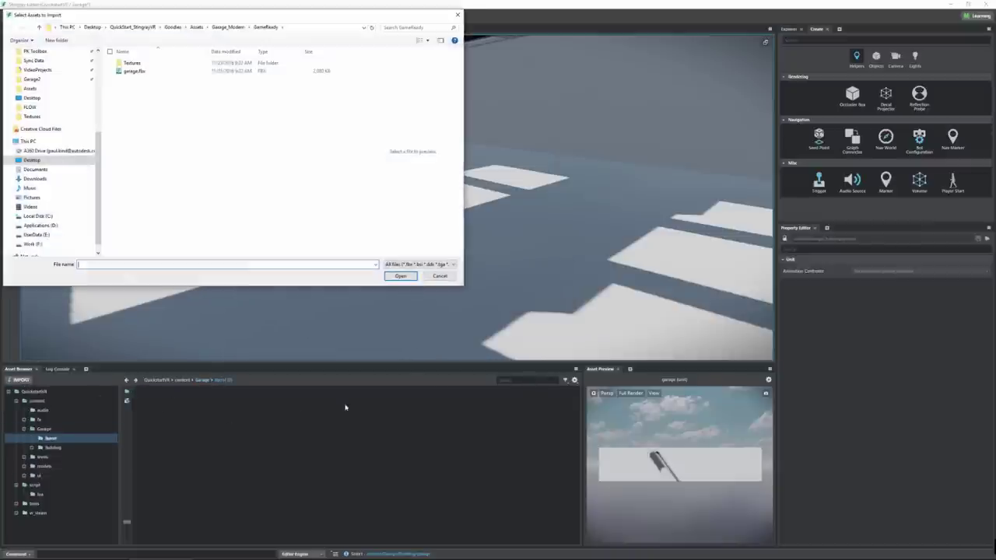
left_click(196, 27)
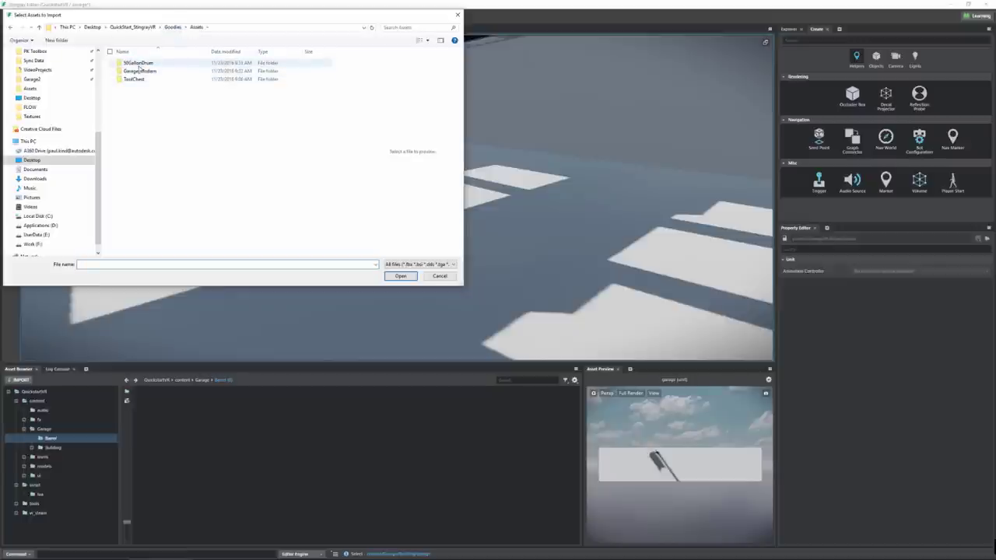
double_click(139, 63)
double_click(133, 63)
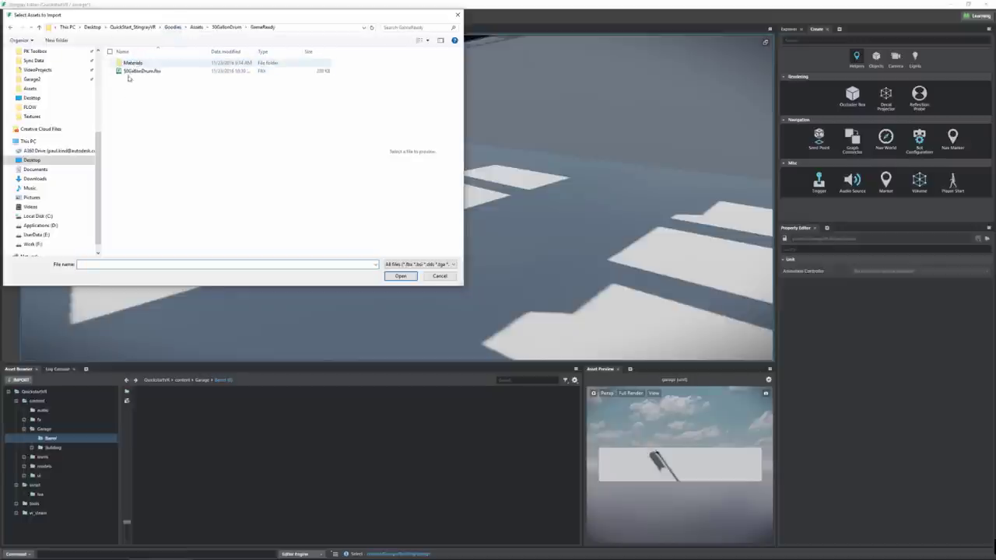
double_click(144, 72)
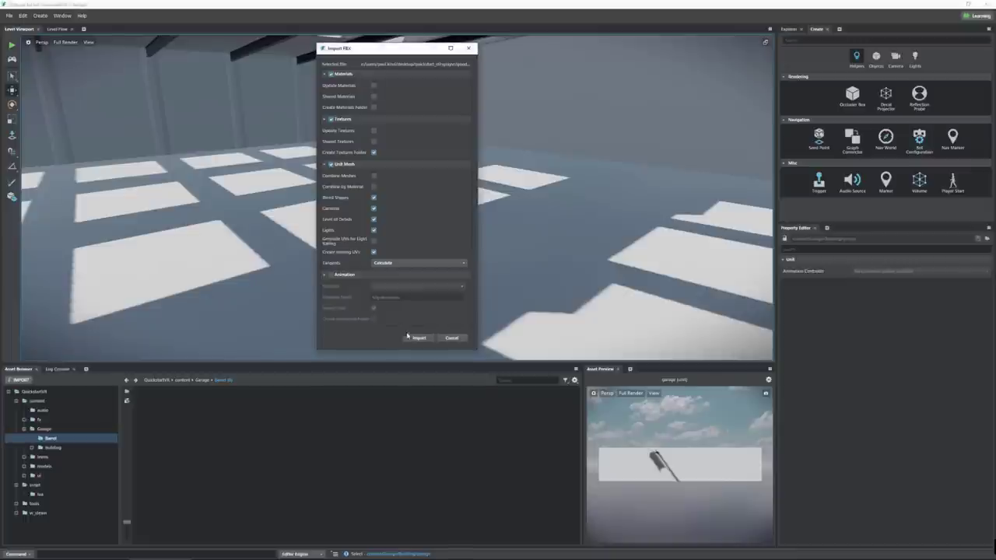
left_click(419, 339)
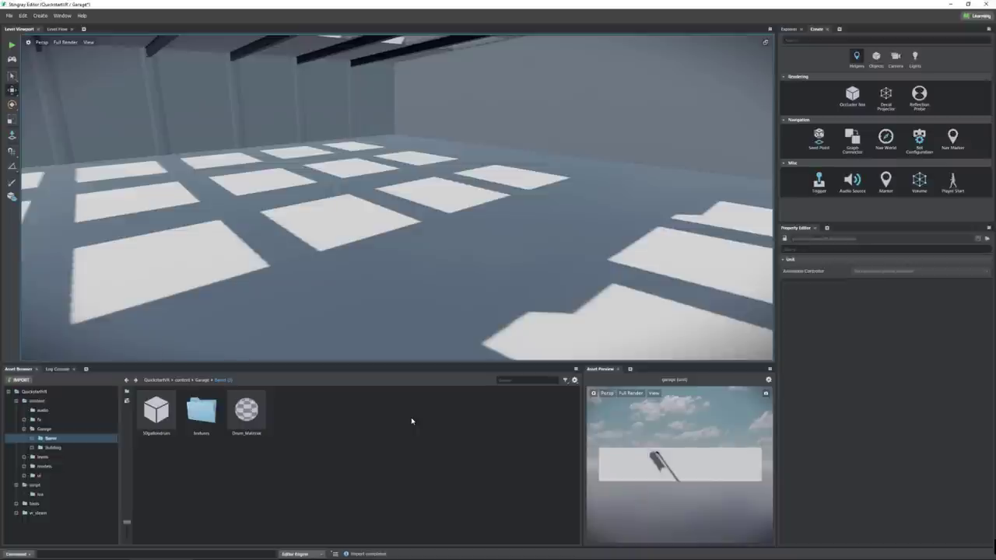
Place one 50gallondrum unit on the garage floor near the plain wall and activate the move tool
left_click(158, 414)
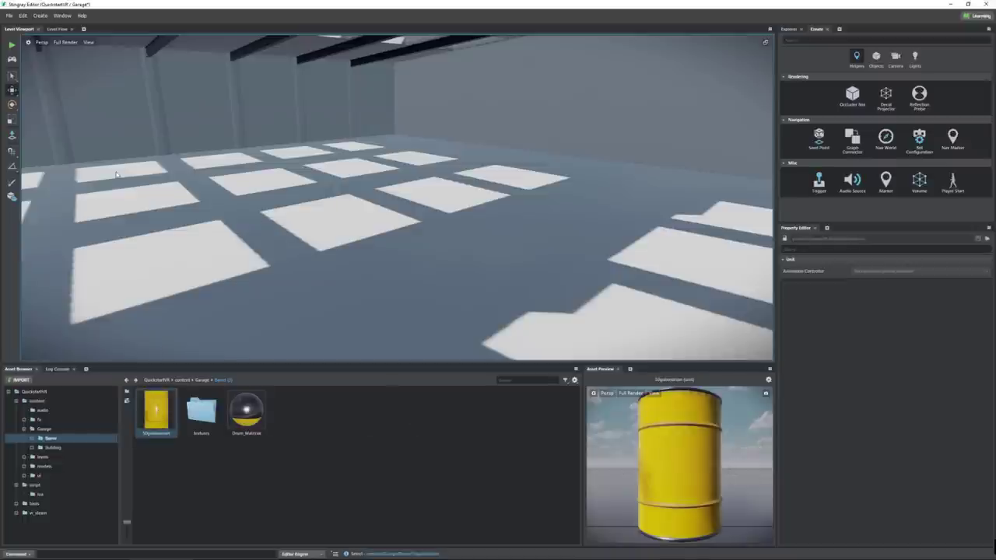
left_click_drag(155, 411, 603, 162)
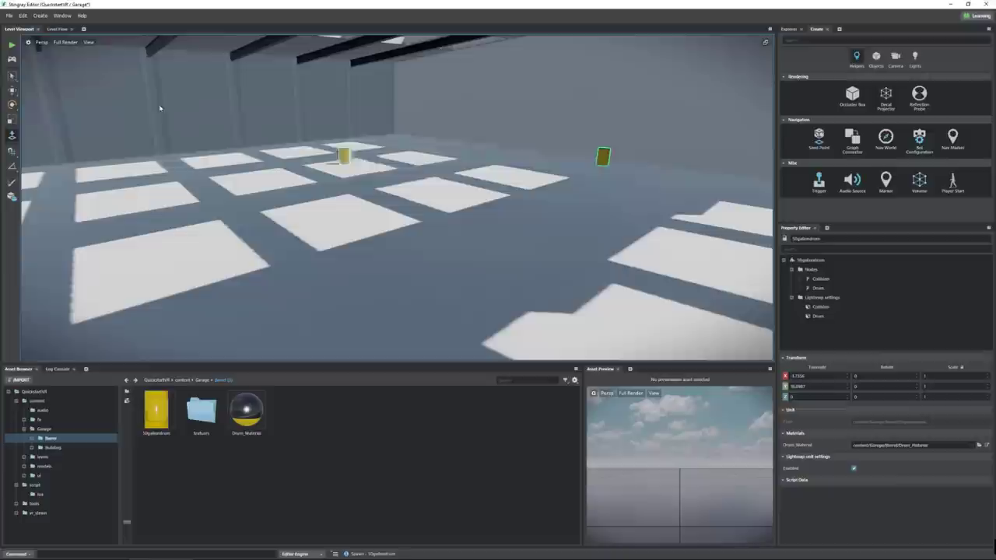
left_click(12, 90)
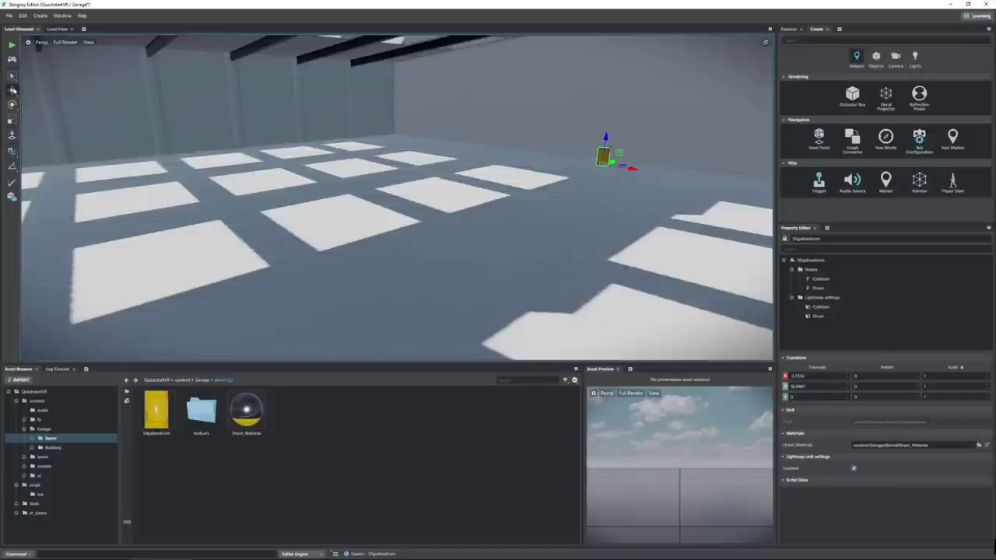
Open the 50gallondrum unit in the Unit Editor and inspect the drum from several angles
double_click(164, 421)
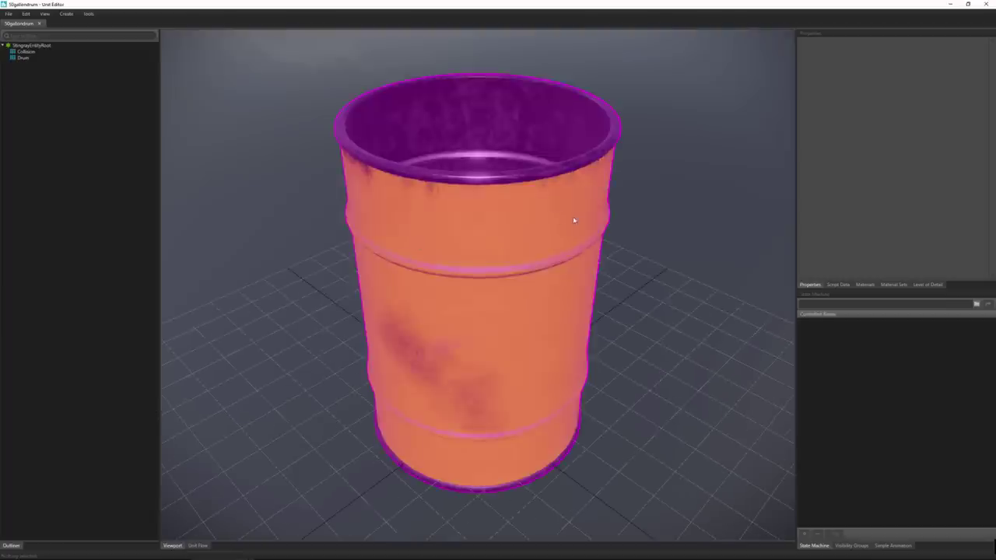
left_click_drag(568, 229, 645, 171, "alt")
right_click_drag(631, 220, 491, 240, "alt")
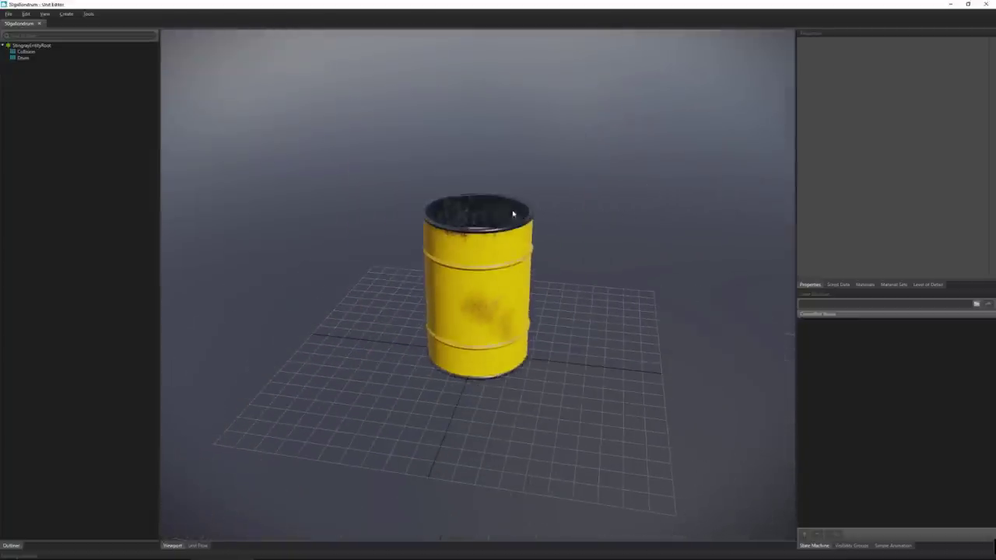
left_click_drag(490, 241, 427, 239, "alt")
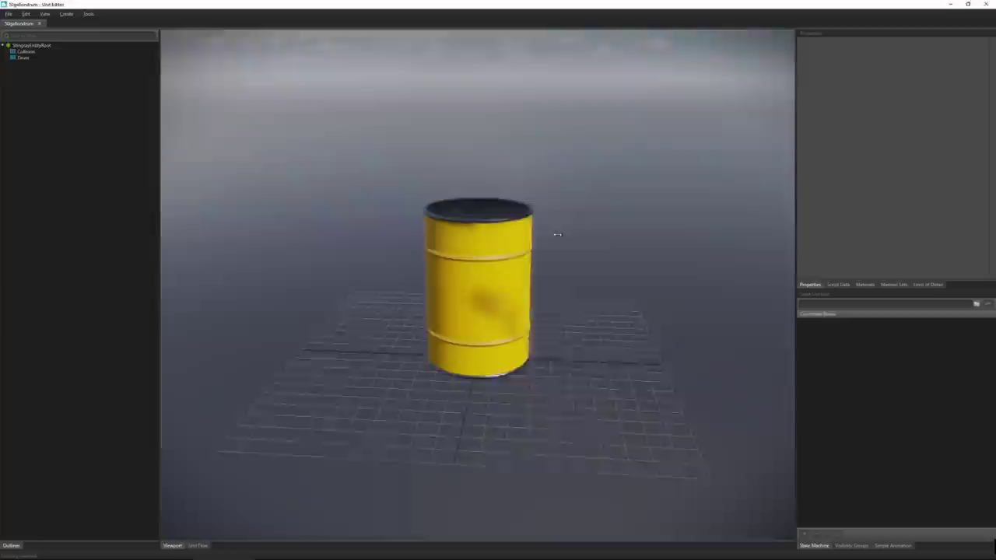
left_click_drag(512, 238, 612, 282, "alt")
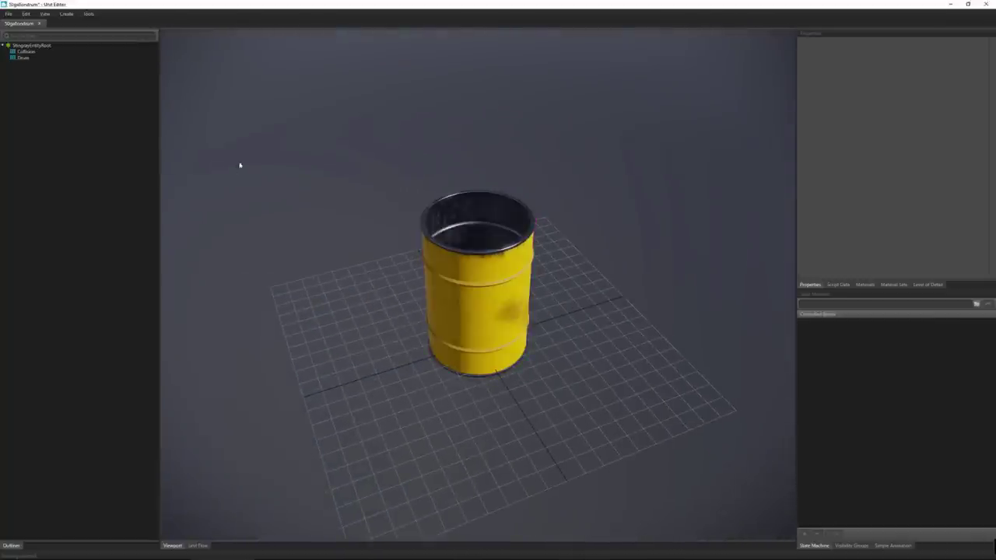
Create a physics actor from the drum's Collision mesh
left_click(33, 53)
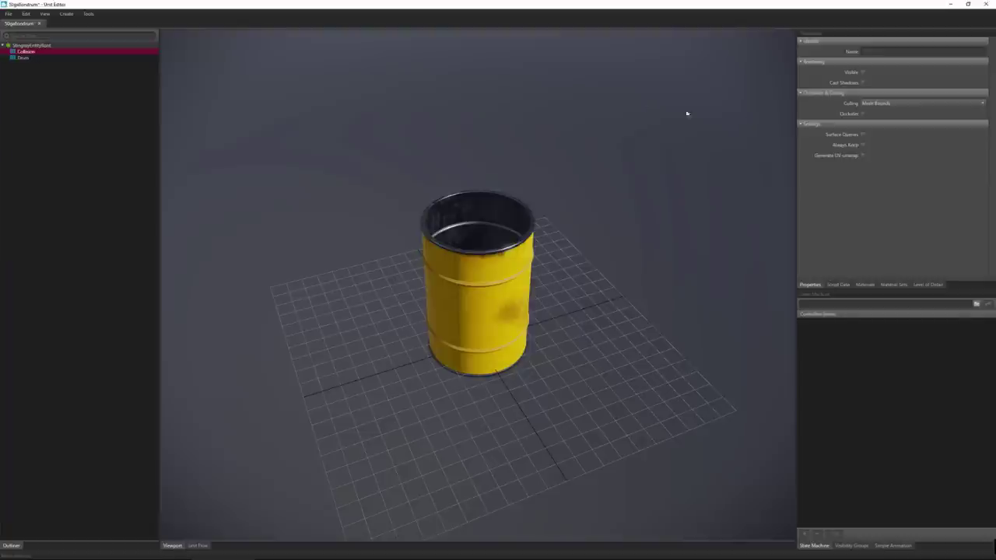
right_click(27, 52)
left_click(72, 59)
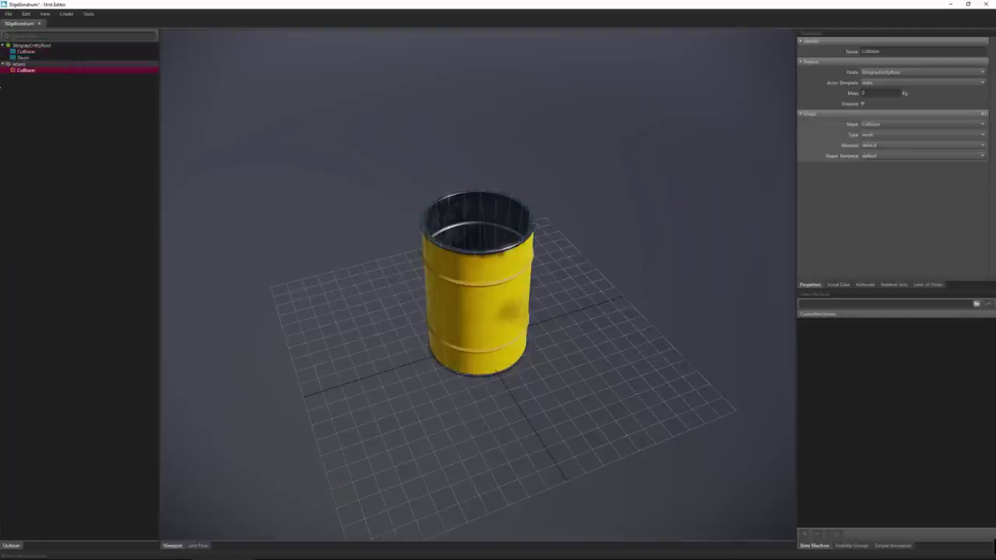
Toggle the Collision mesh's visibility to compare it with the drum, leave it hidden, and clear the selection
left_click(26, 52)
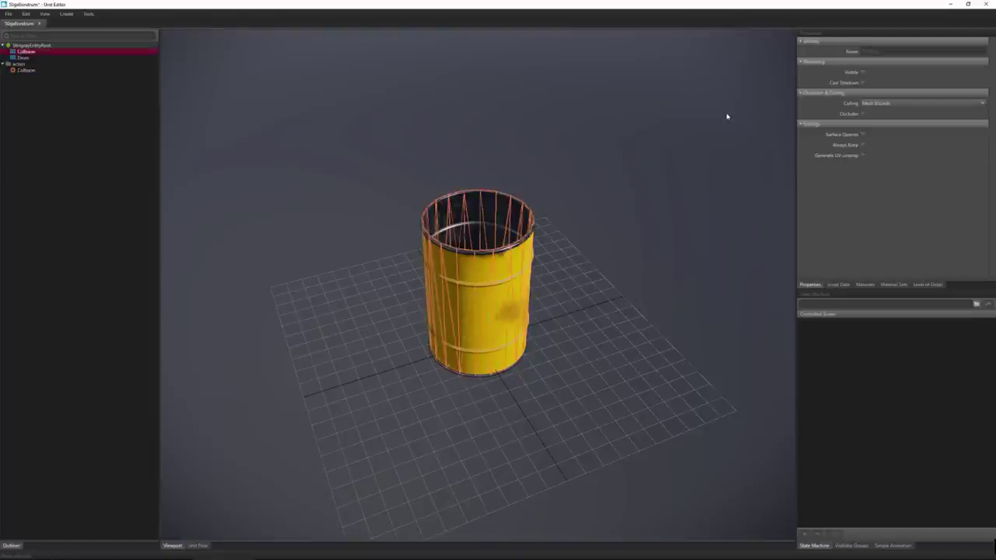
left_click(862, 73)
left_click(862, 72)
left_click(861, 72)
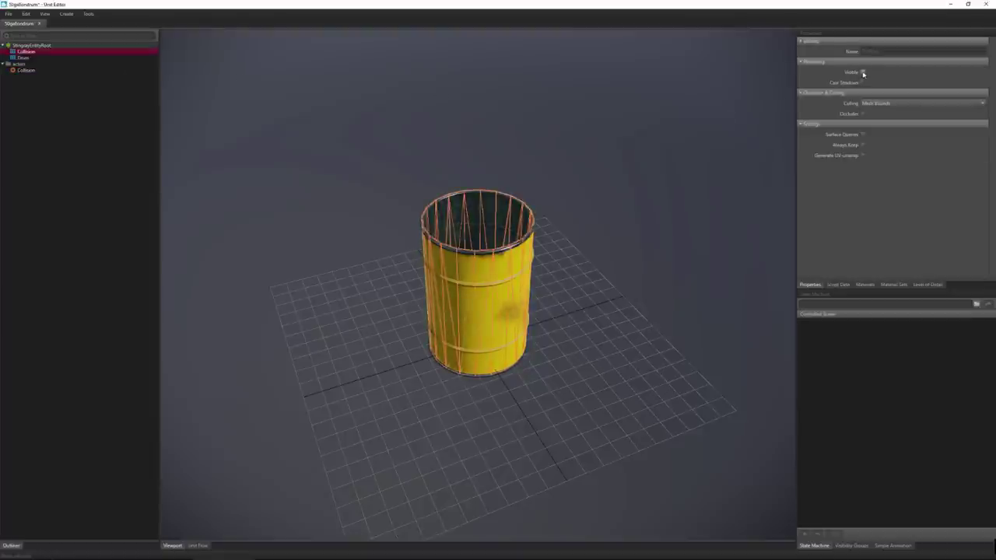
left_click(862, 72)
left_click(861, 73)
left_click(862, 73)
left_click(861, 72)
left_click(862, 72)
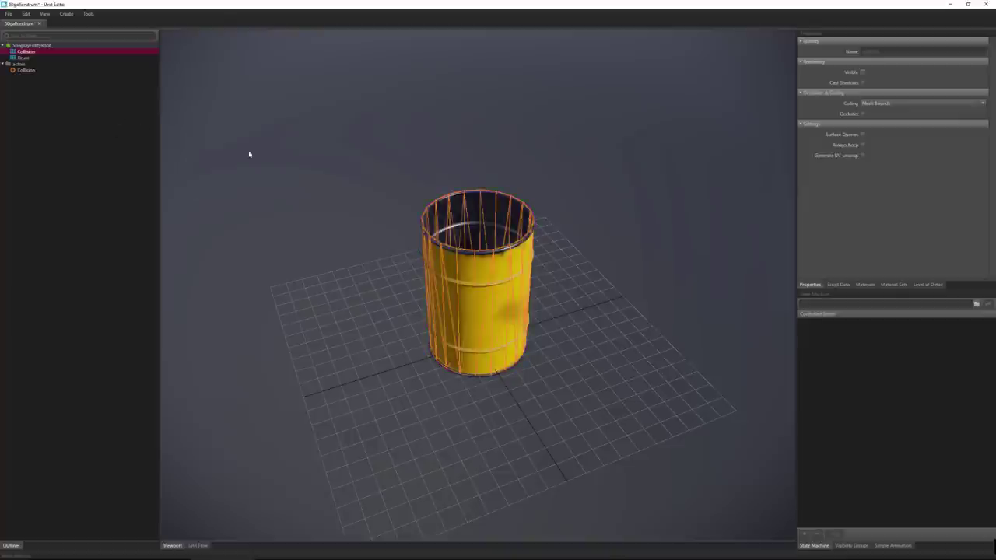
left_click(343, 180)
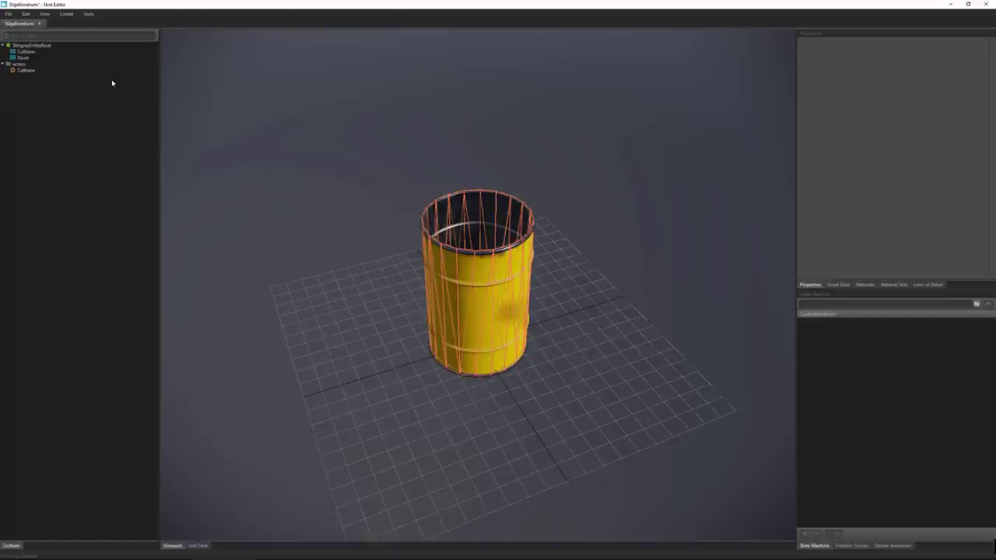
Check the Collision actor around the drum, save the 50gallondrum unit, and close the Unit Editor
left_click(475, 234)
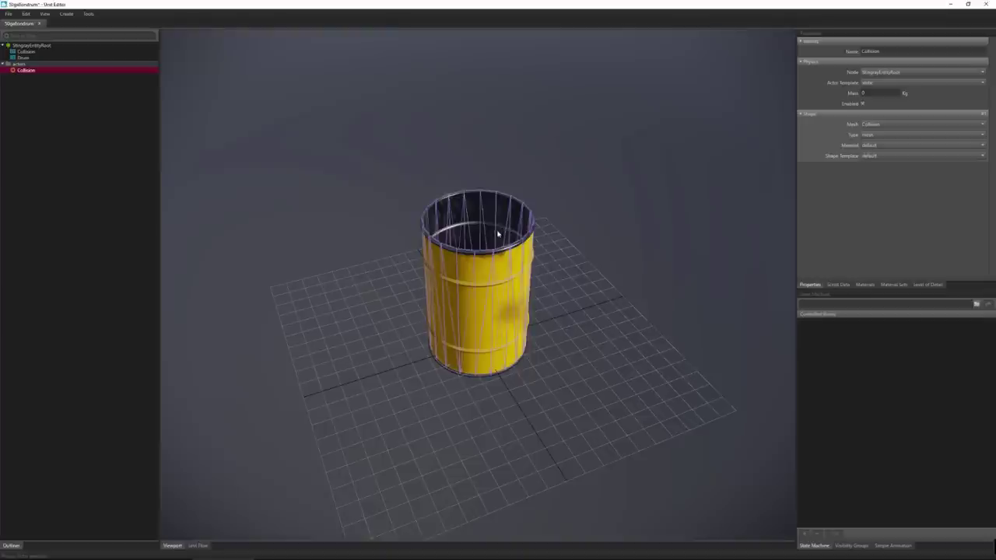
left_click(614, 242)
left_click_drag(614, 242, 478, 224, "alt")
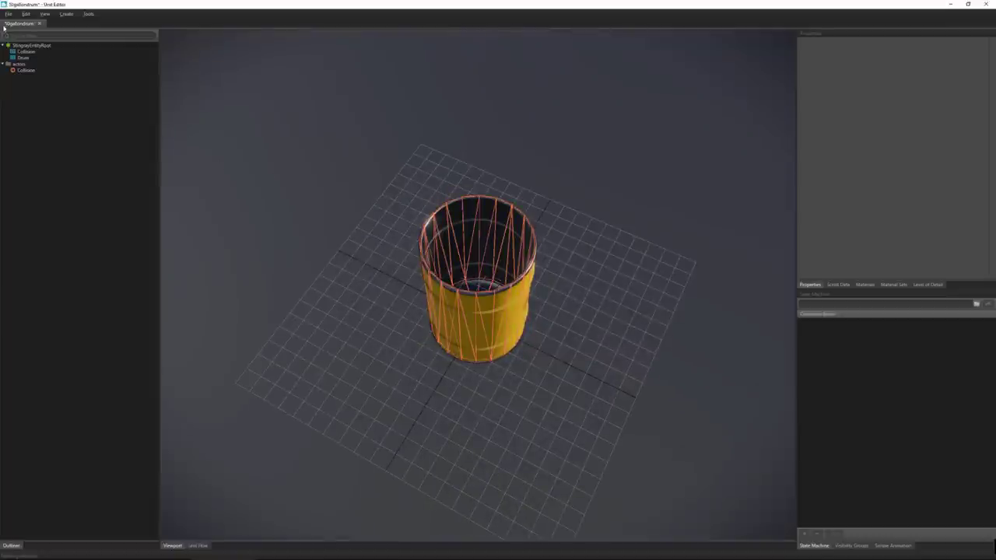
left_click(9, 15)
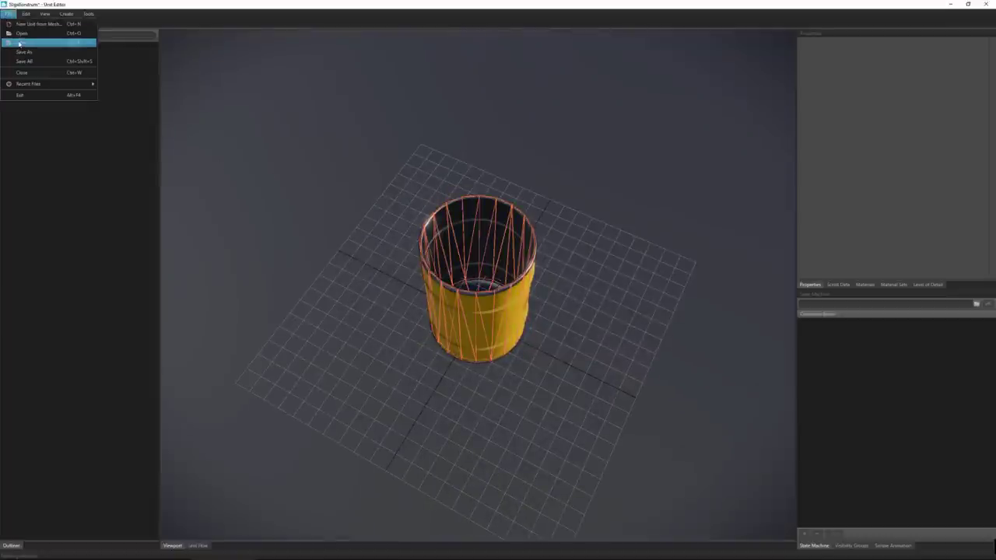
left_click(19, 43)
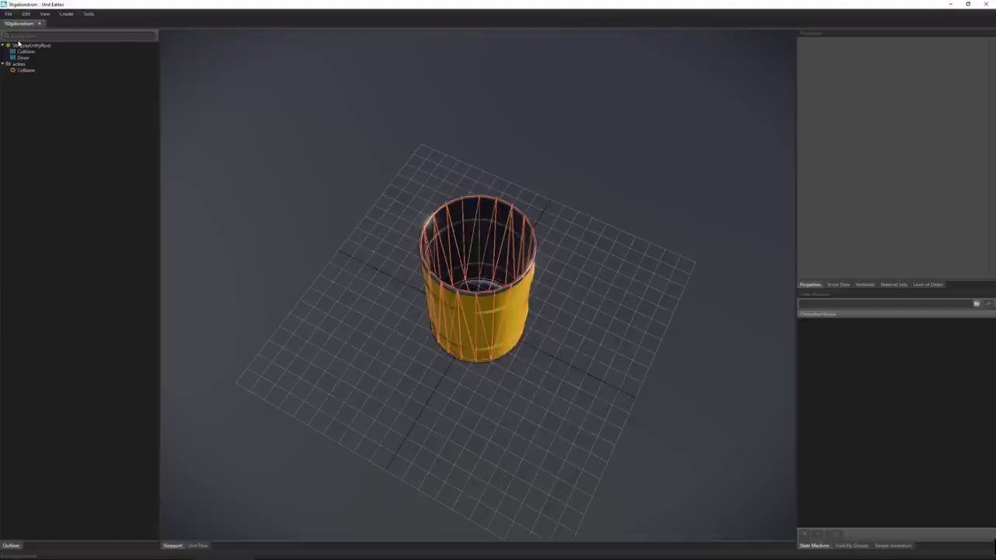
left_click(985, 5)
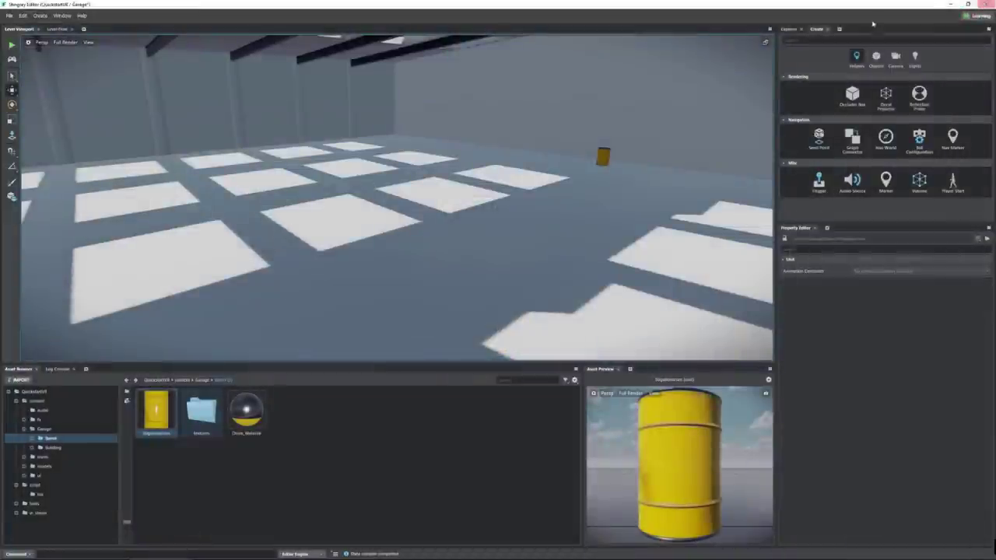
Create a folder named Hammer inside the project's content/Garage folder and open it
left_click(204, 380)
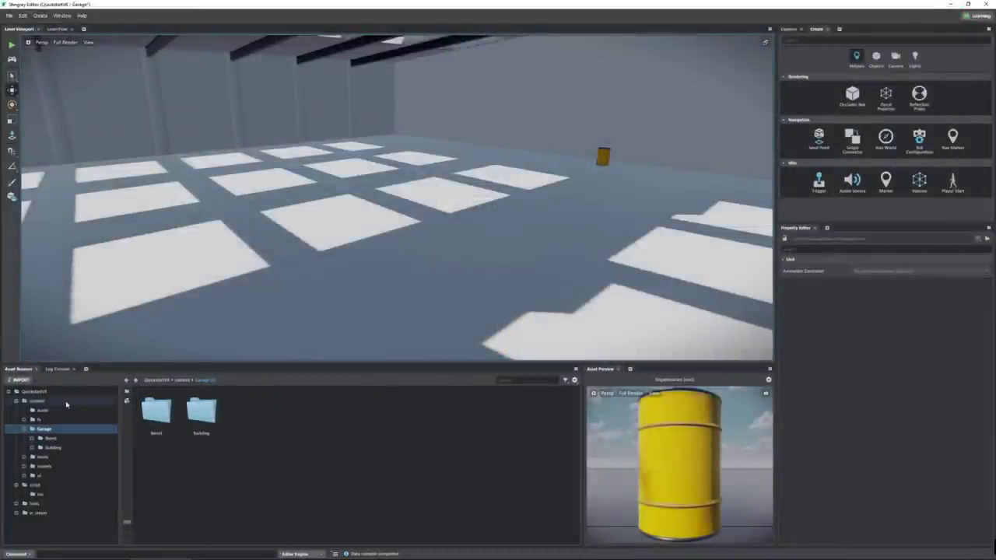
right_click(243, 406)
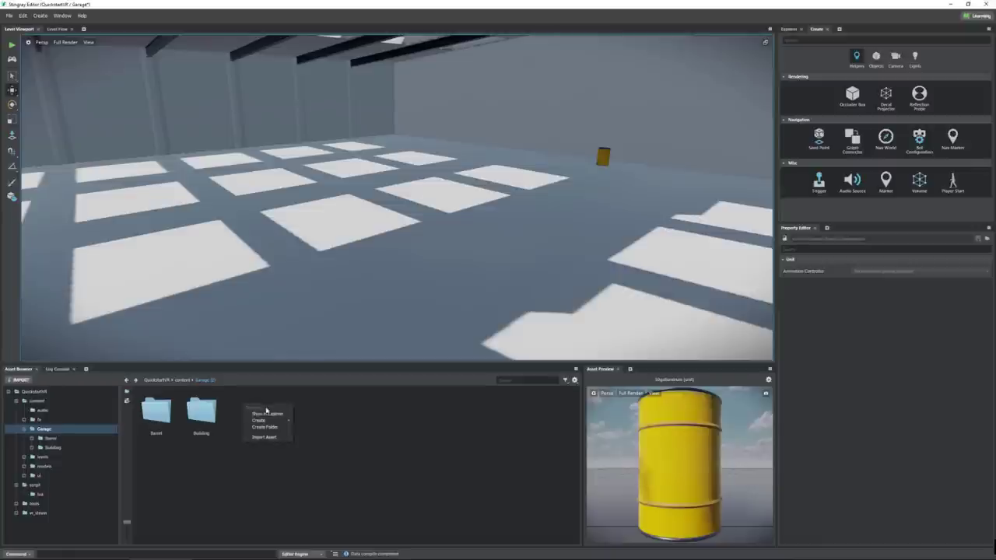
left_click(266, 426)
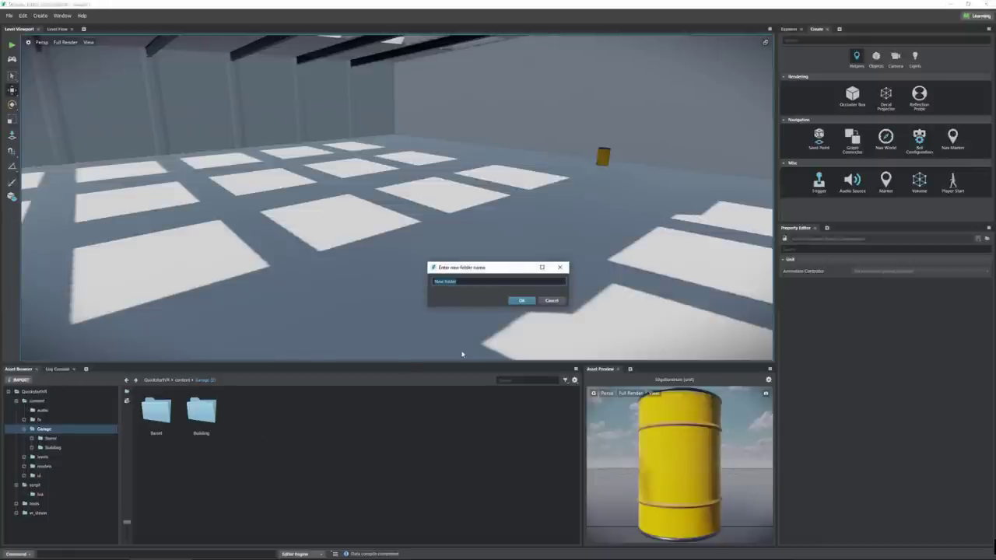
type("Hammer")
key("Return")
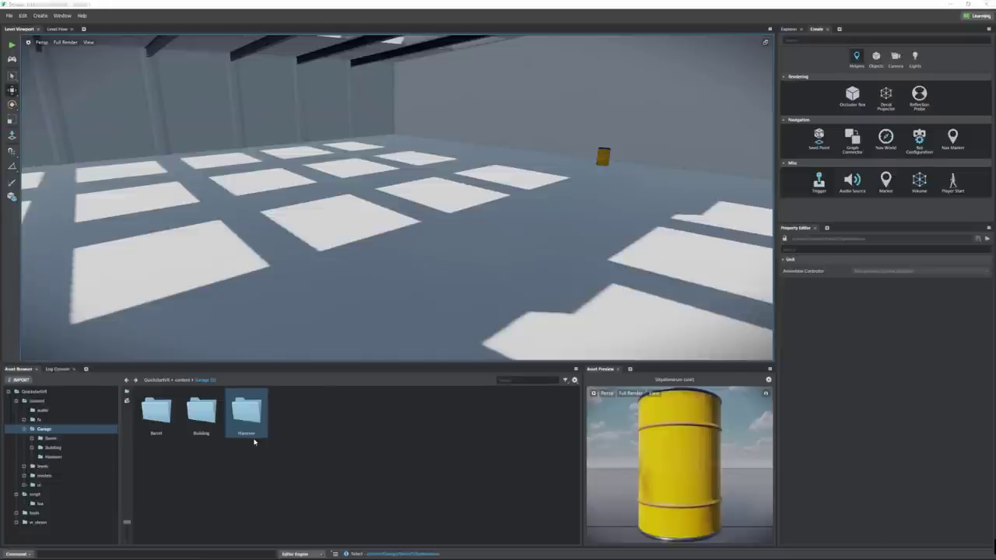
double_click(249, 410)
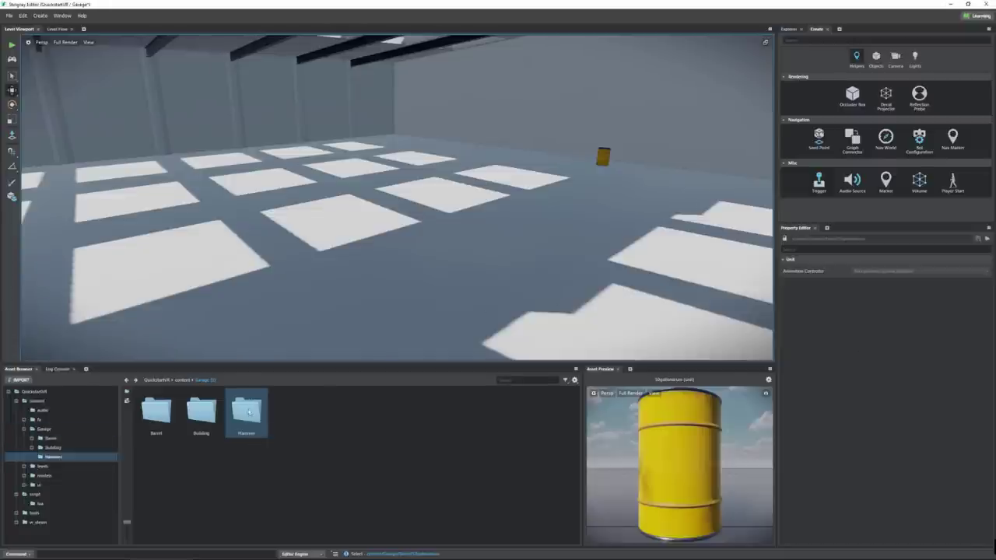
Import Hammer.fbx from the Assets/Hammer/GameReady folder into the Hammer folder, accepting the import options
left_click(20, 380)
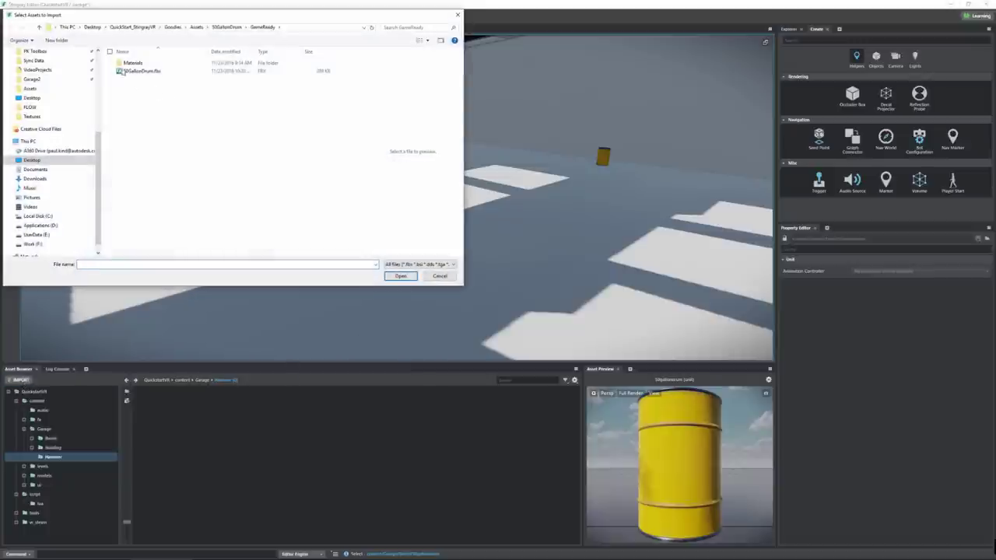
left_click(196, 27)
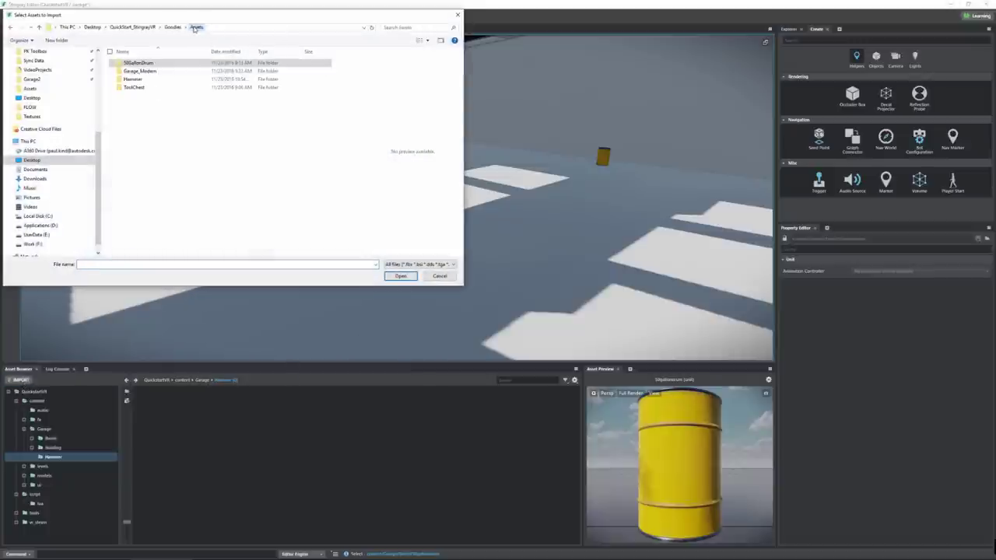
left_click(137, 81)
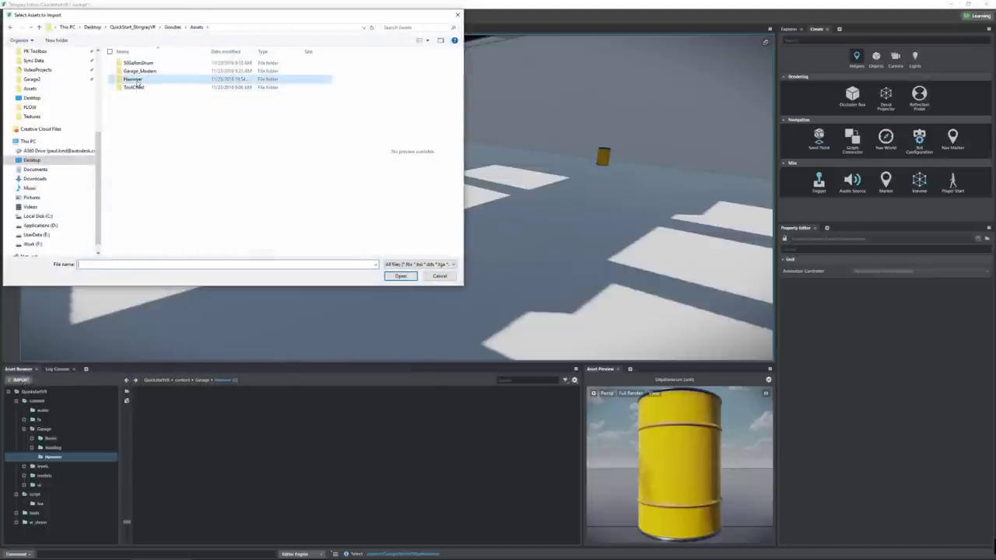
double_click(137, 80)
double_click(134, 64)
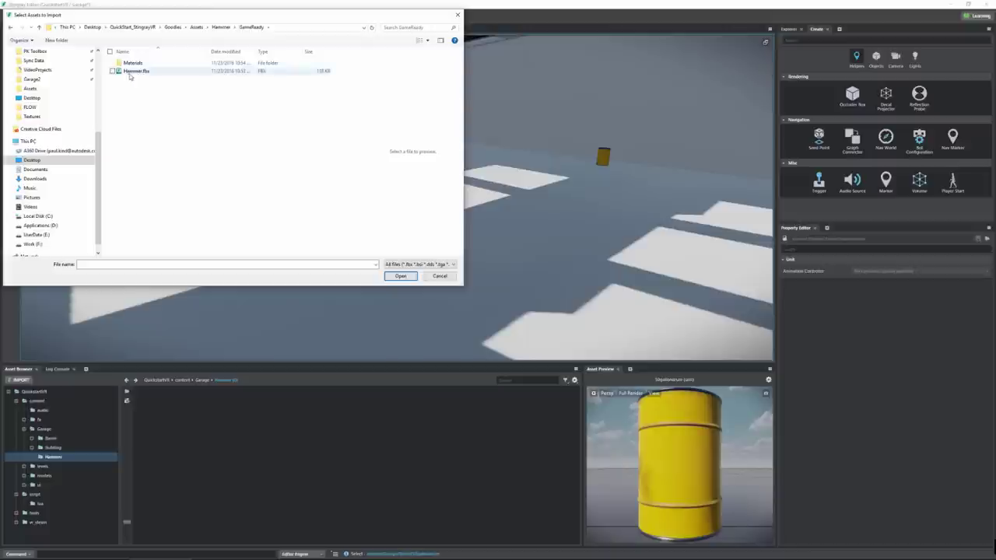
double_click(131, 74)
left_click(423, 340)
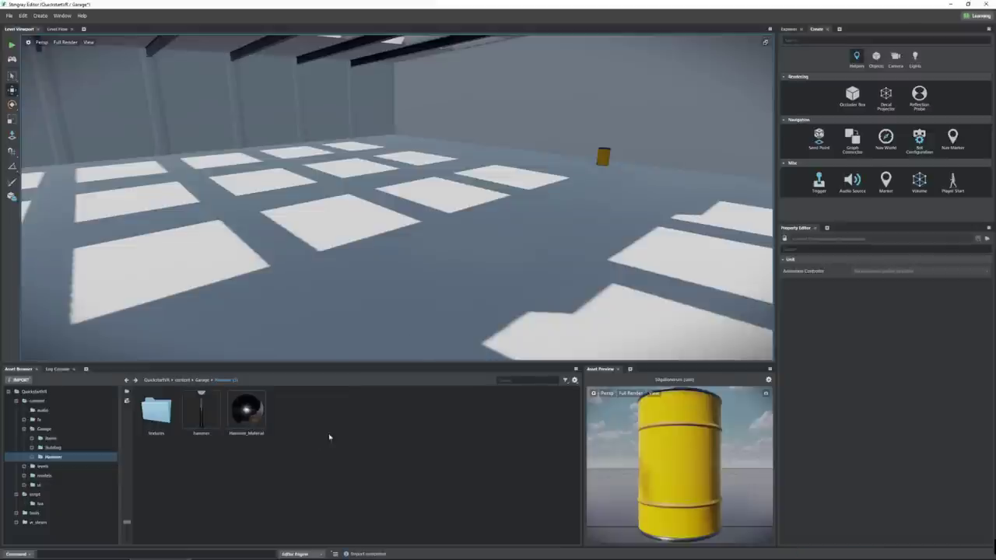
Open the imported hammer unit in the Unit Editor and frame the whole hammer in the view
double_click(199, 408)
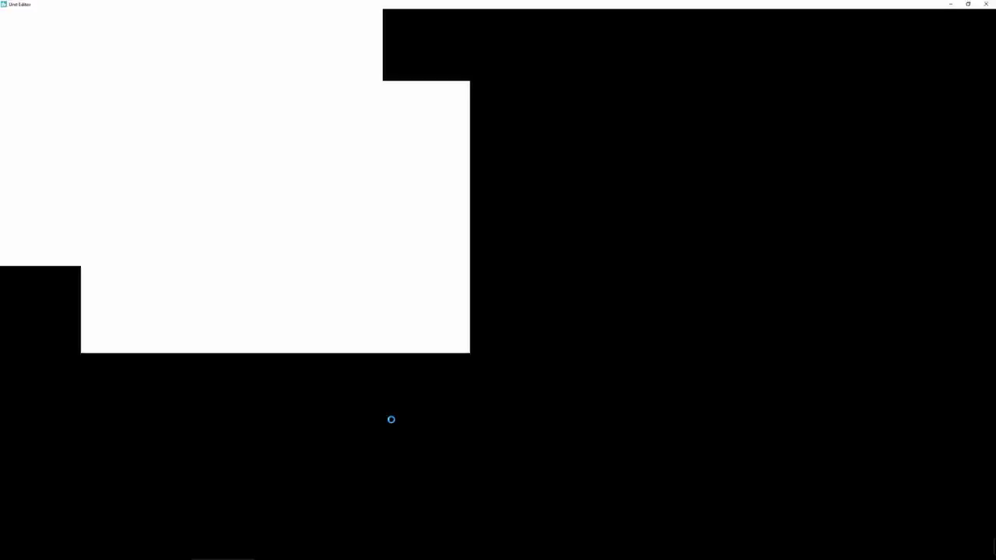
scroll(544, 294, "down", 5)
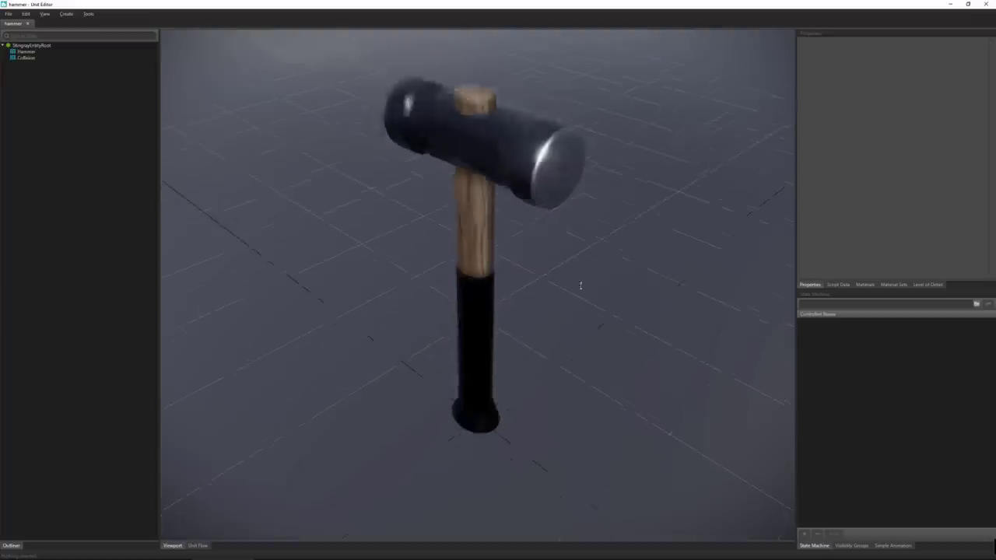
scroll(575, 302, "up", 5)
left_click_drag(591, 303, 571, 295, "alt")
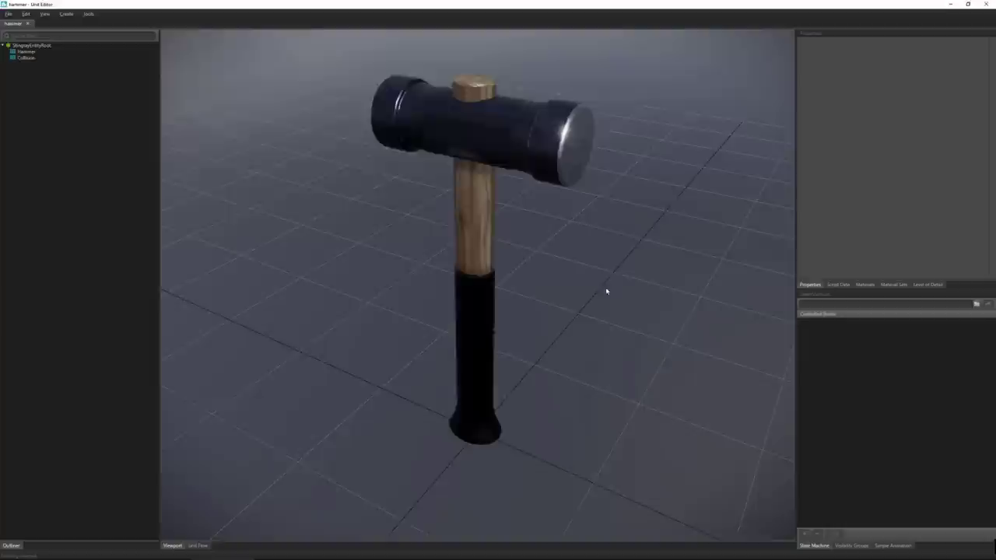
scroll(561, 289, "down", 3)
scroll(489, 259, "up", 1)
Add two string entries to the Script Data of the Hammer mesh
left_click(489, 260)
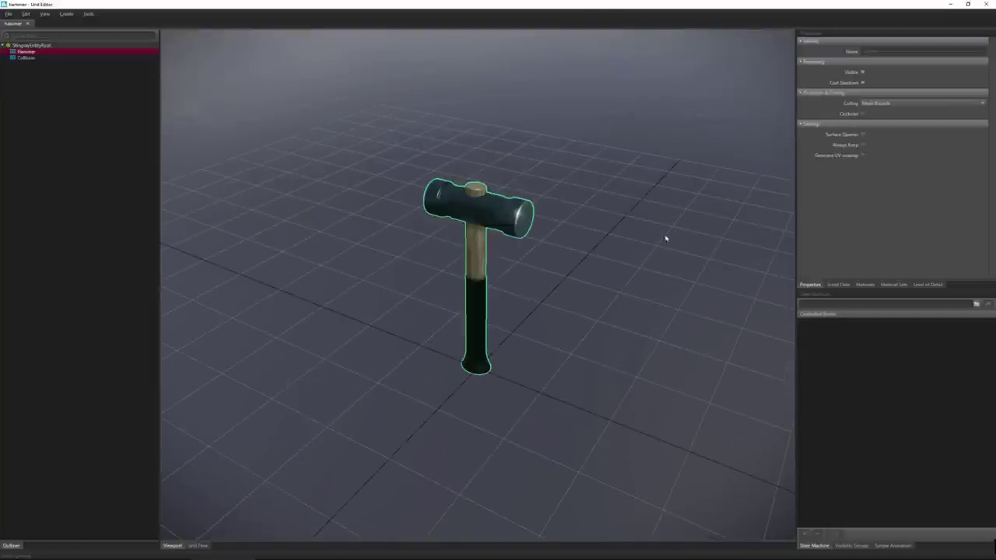
left_click(895, 285)
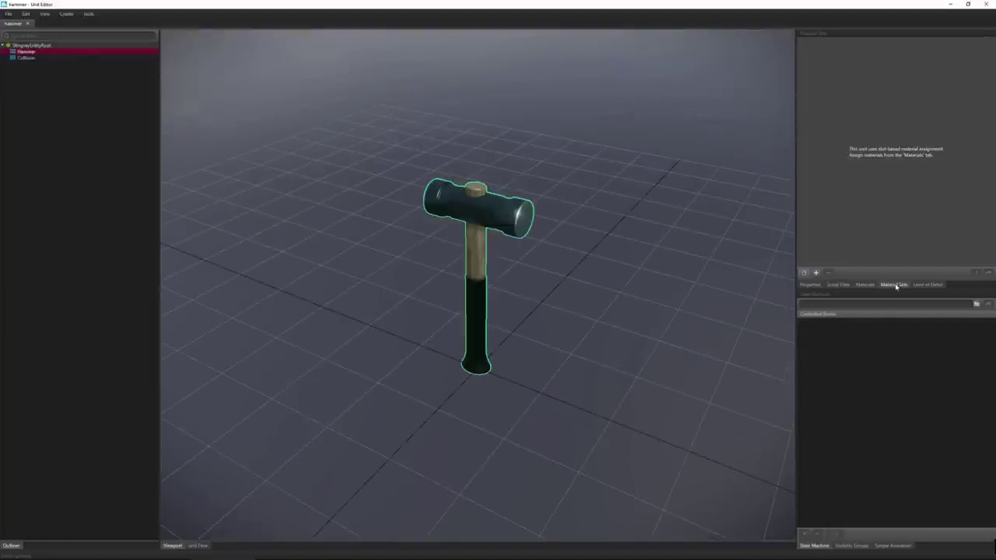
left_click(839, 285)
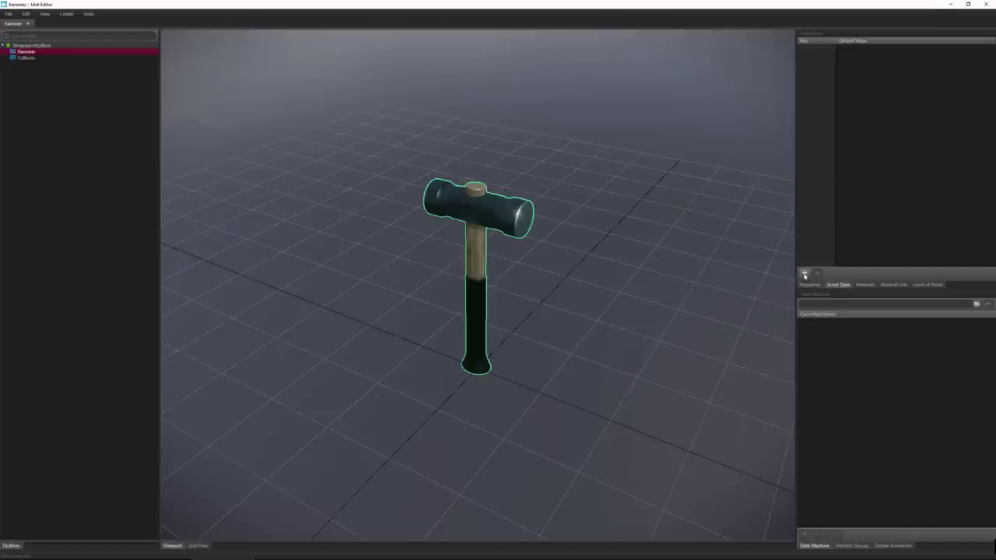
left_click(804, 273)
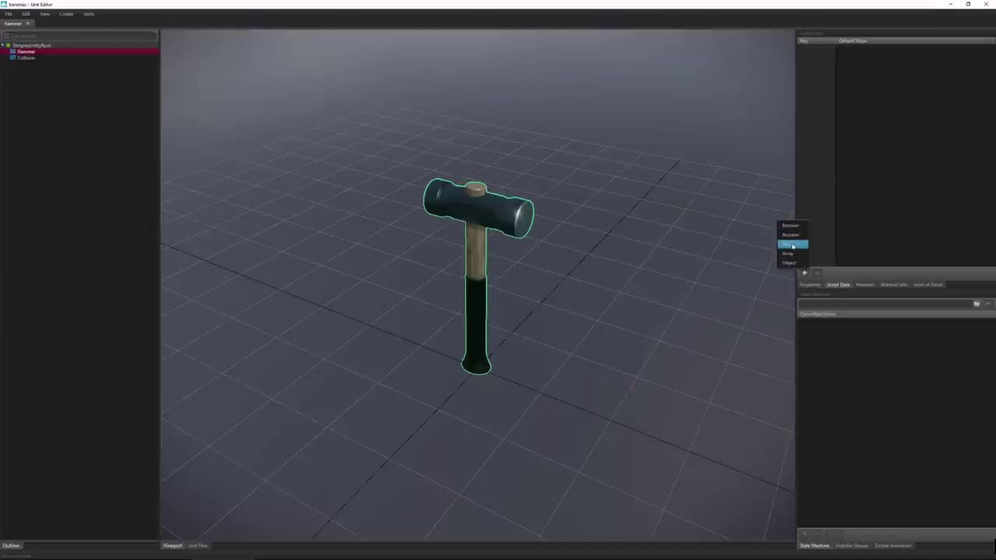
left_click(793, 243)
left_click(804, 273)
left_click(794, 245)
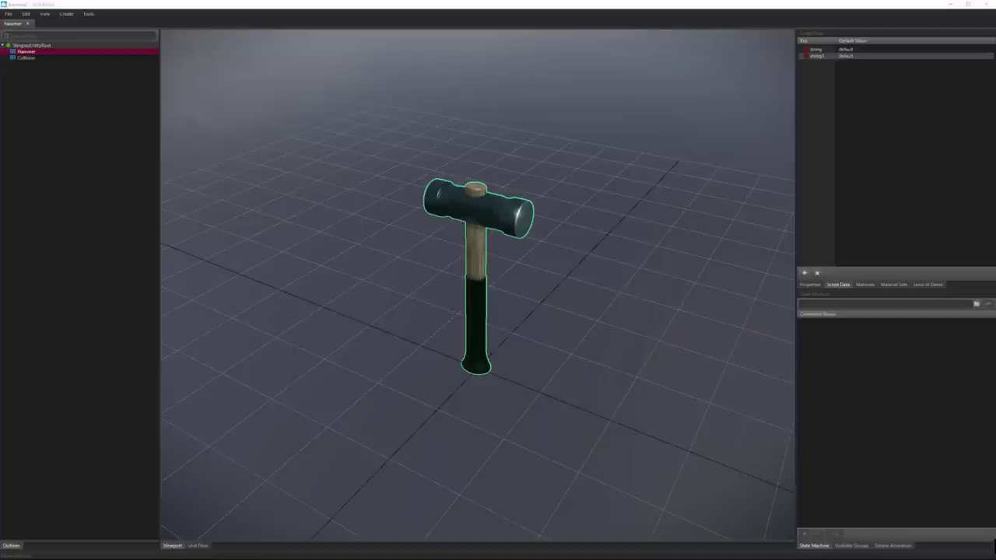
Rename the two script data keys to Pickup and Snap
left_click(817, 55)
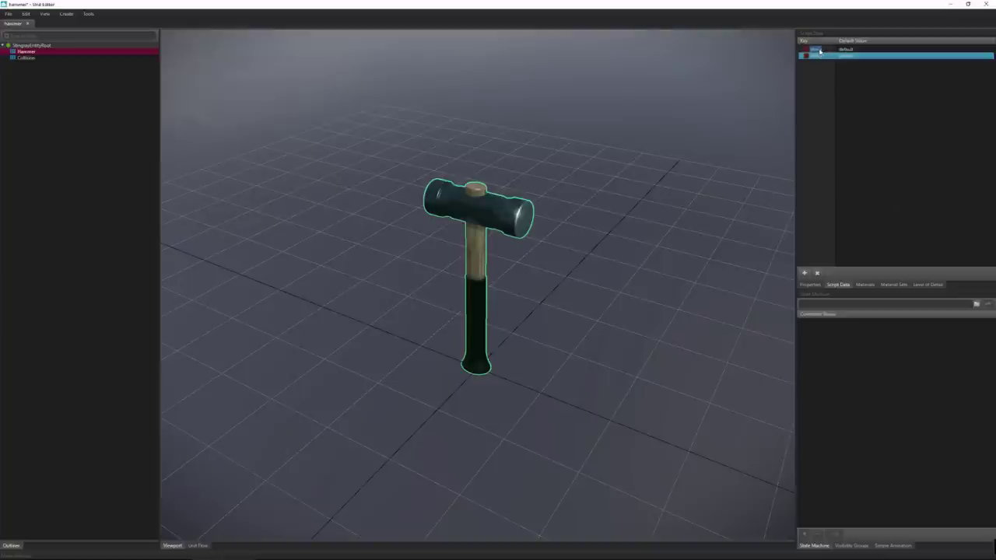
type("i")
type("Snap")
Set the default value of both the Pickup and Snap script data keys to Yes
double_click(846, 49)
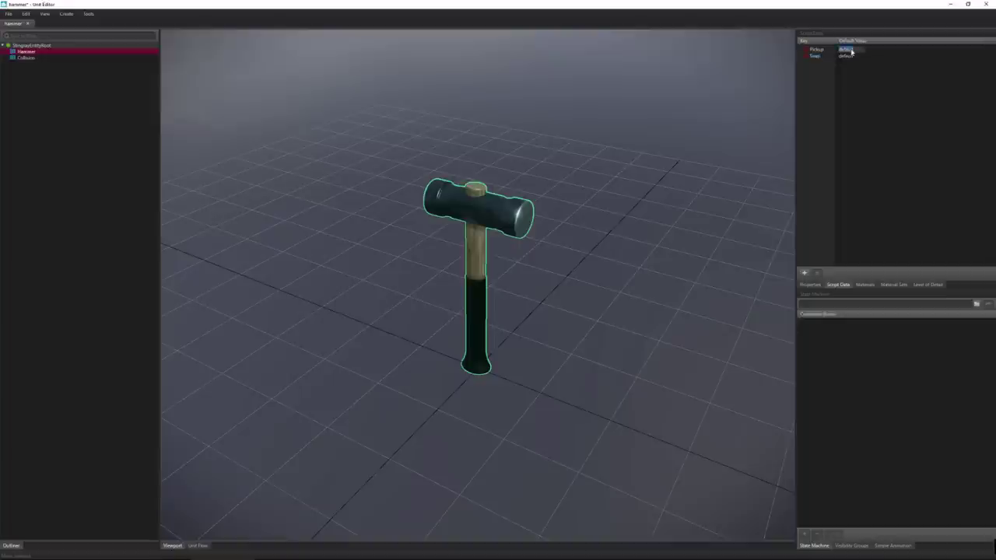
double_click(851, 51)
type("Yes")
key("Tab")
type("Ye")
left_click(816, 57)
Show the hammer's Unit Flow, switch to File Explorer, and open the Desktop folder QuickStart_StingrayVR\Goodies\FLOW
left_click(199, 545)
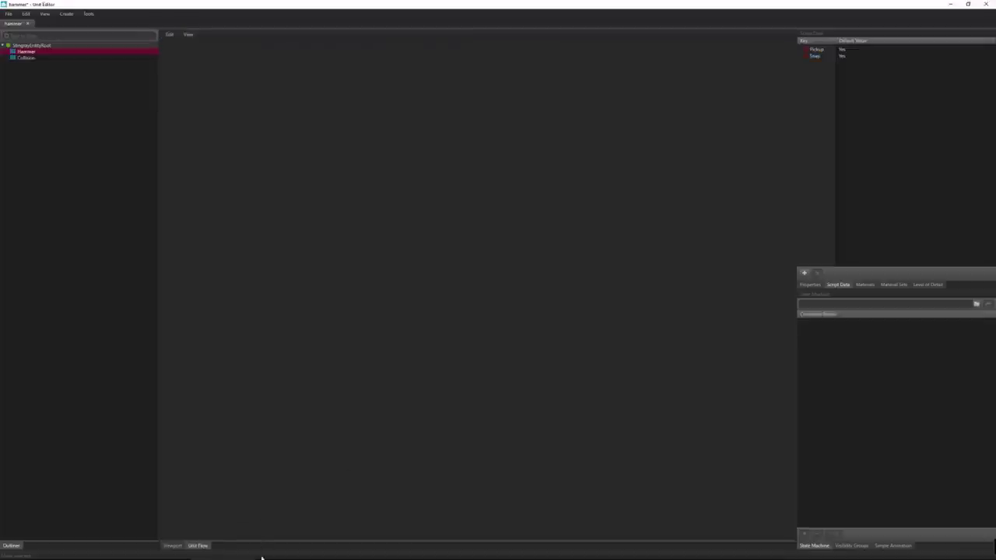
mouse_move(261, 557)
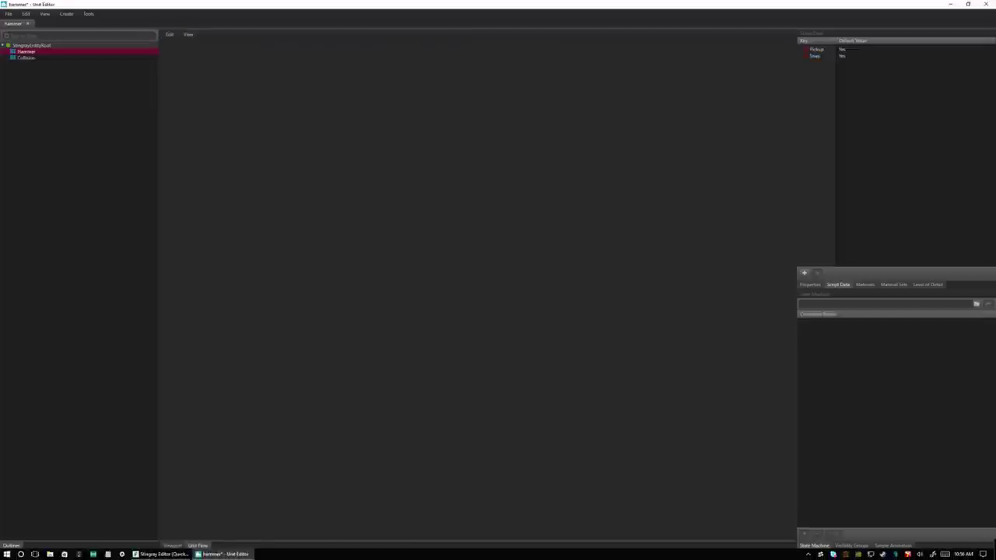
left_click(49, 555)
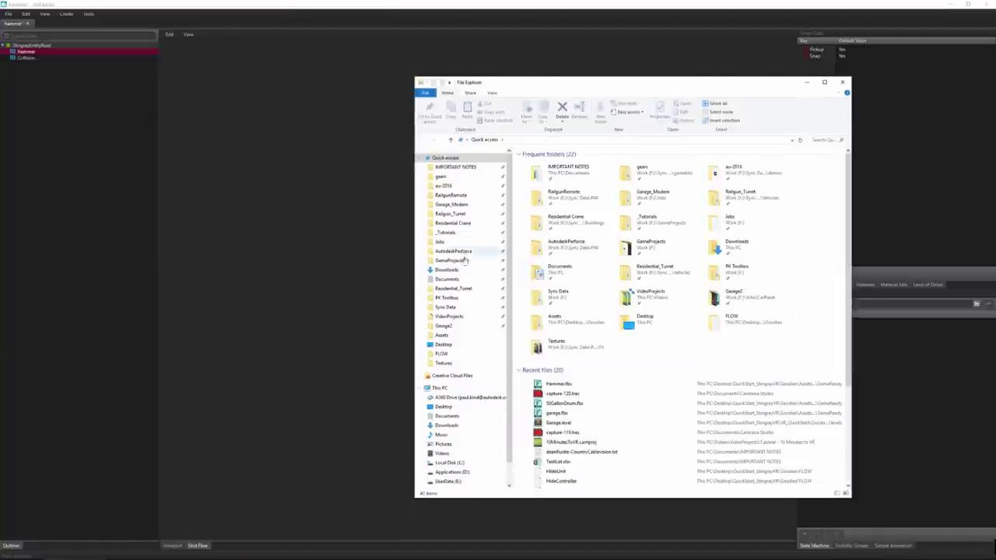
left_click(443, 344)
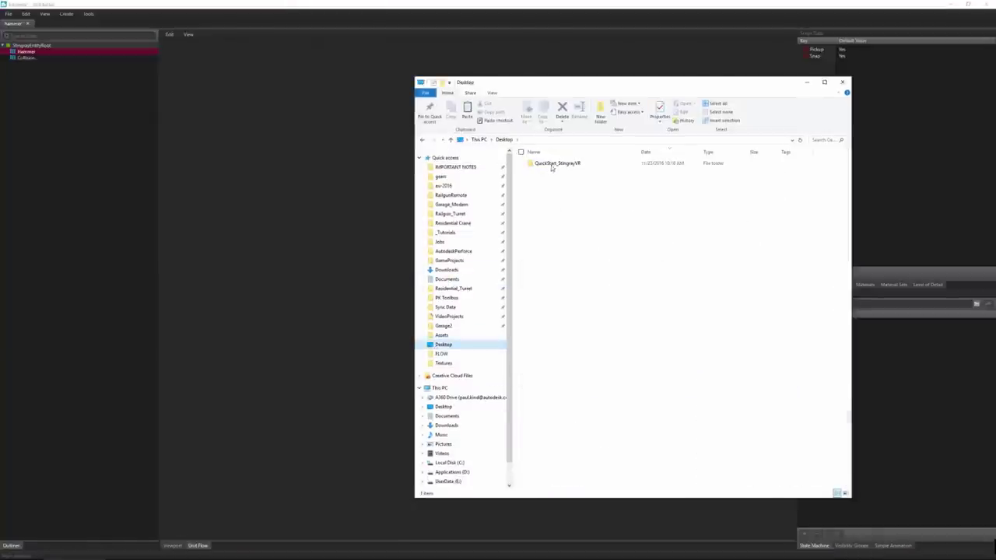
double_click(552, 164)
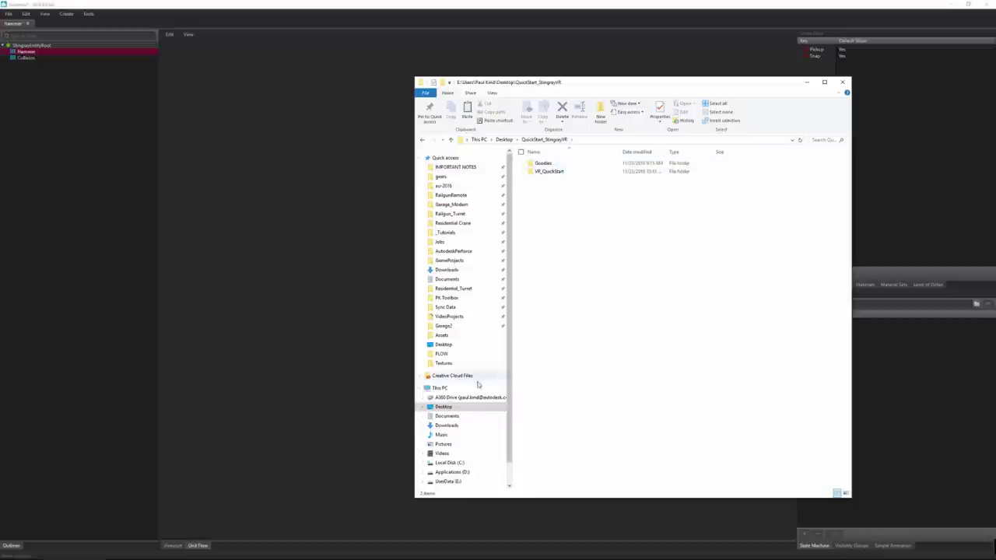
double_click(548, 163)
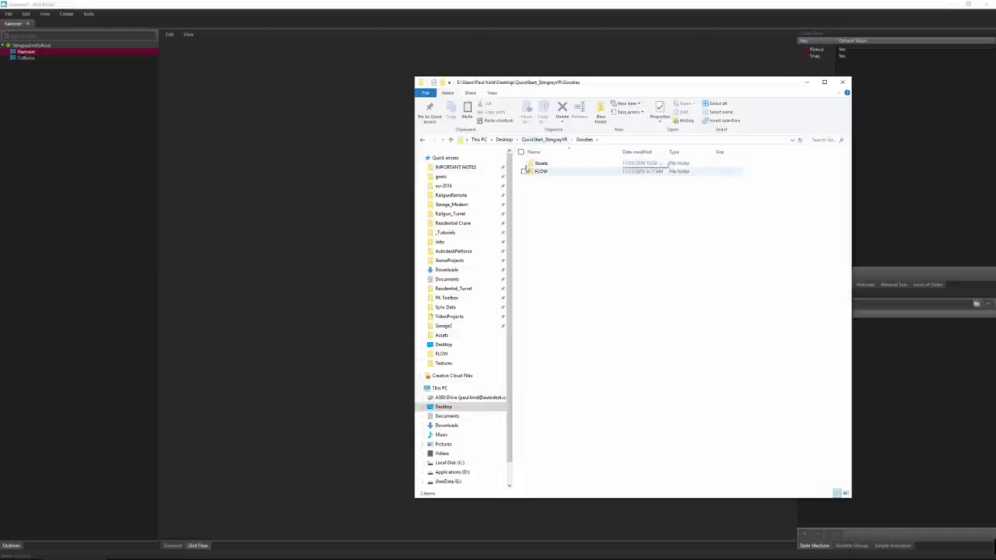
double_click(529, 170)
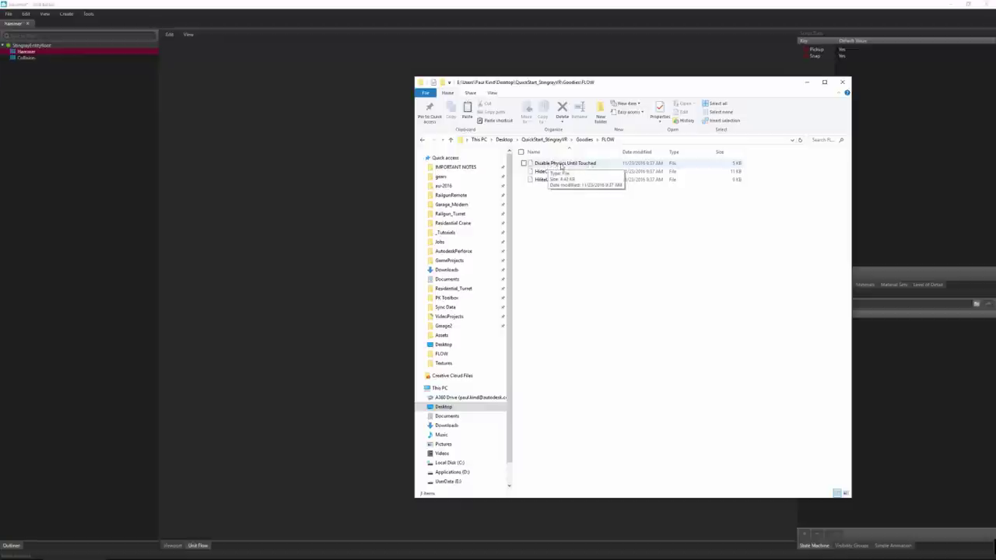
Open the file Disable Physics Until Touched in Sublime Text and copy its entire contents
double_click(566, 165)
scroll(498, 226, "down", 5)
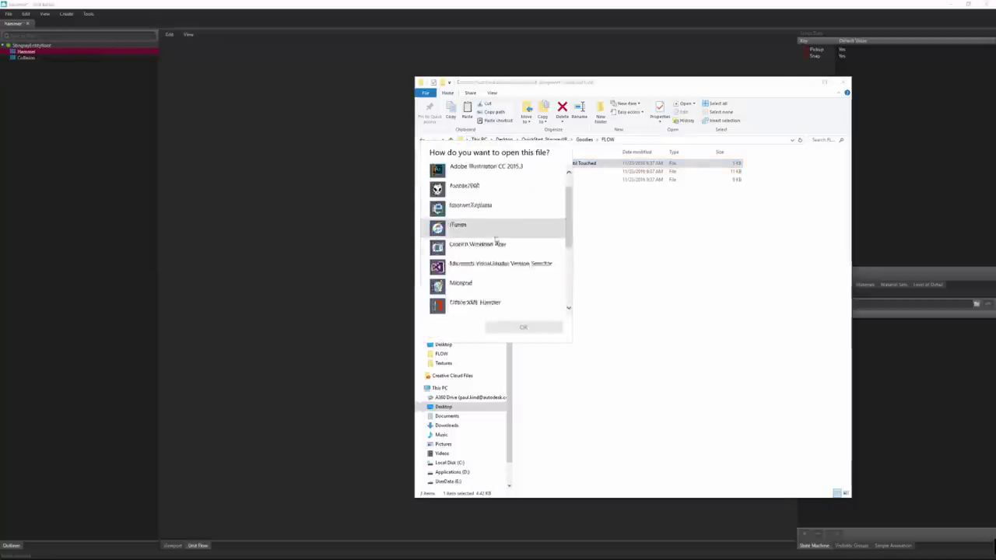
double_click(459, 207)
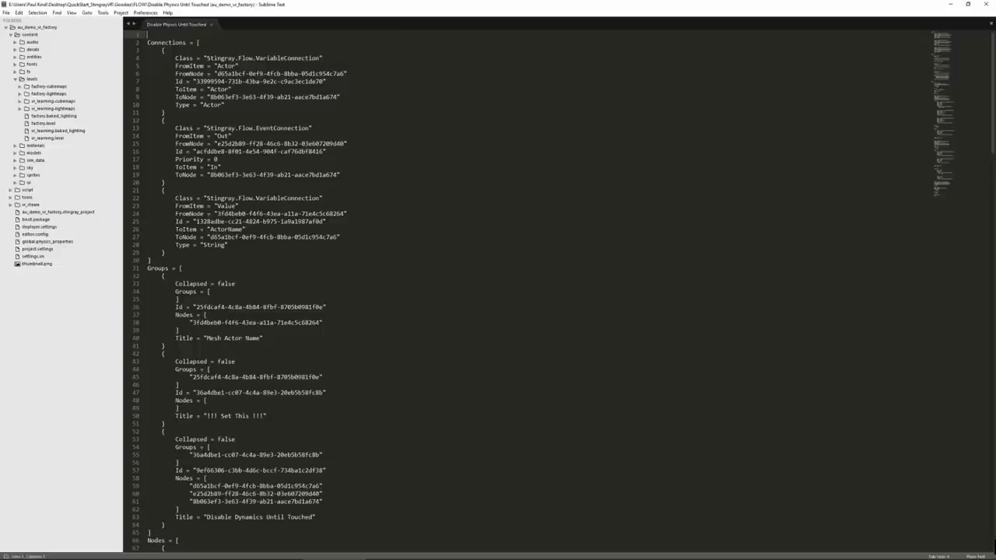
left_click(293, 197)
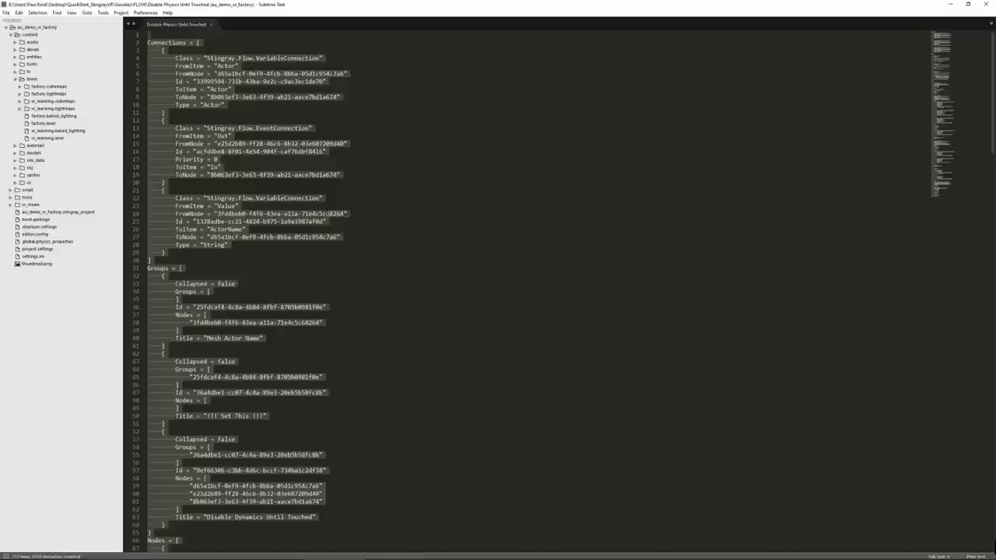
key("ctrl+c")
left_click(949, 4)
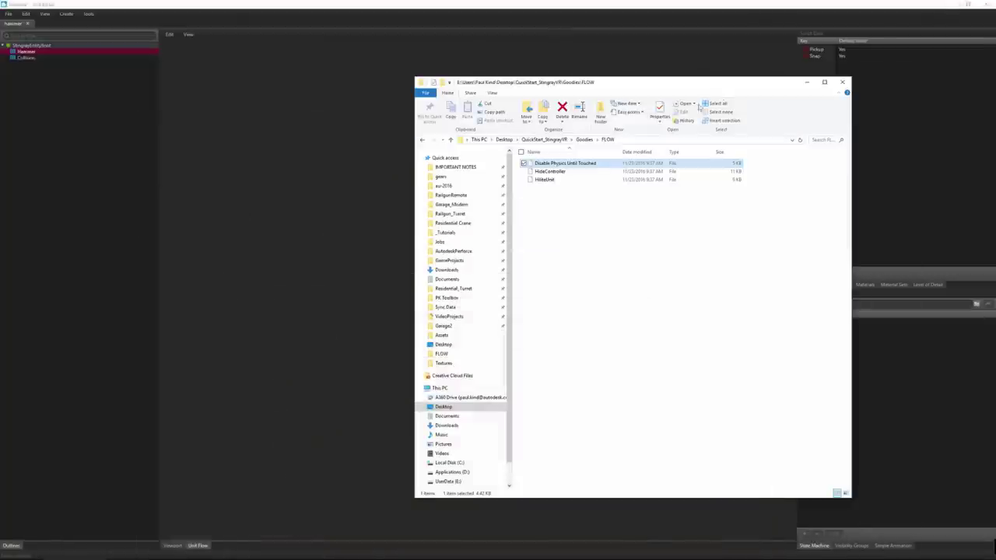
Return to the Stingray Unit Editor, paste the copied nodes into the hammer's Unit Flow, and move the Disable Dynamics Until Touched group to the graph's upper area
left_click(380, 319)
key("ctrl+v")
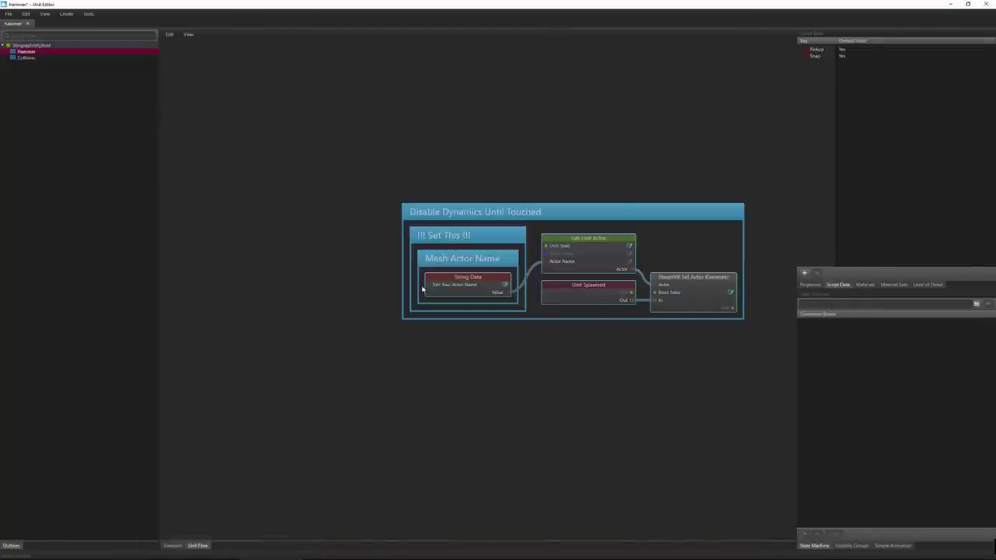
left_click_drag(580, 215, 479, 95)
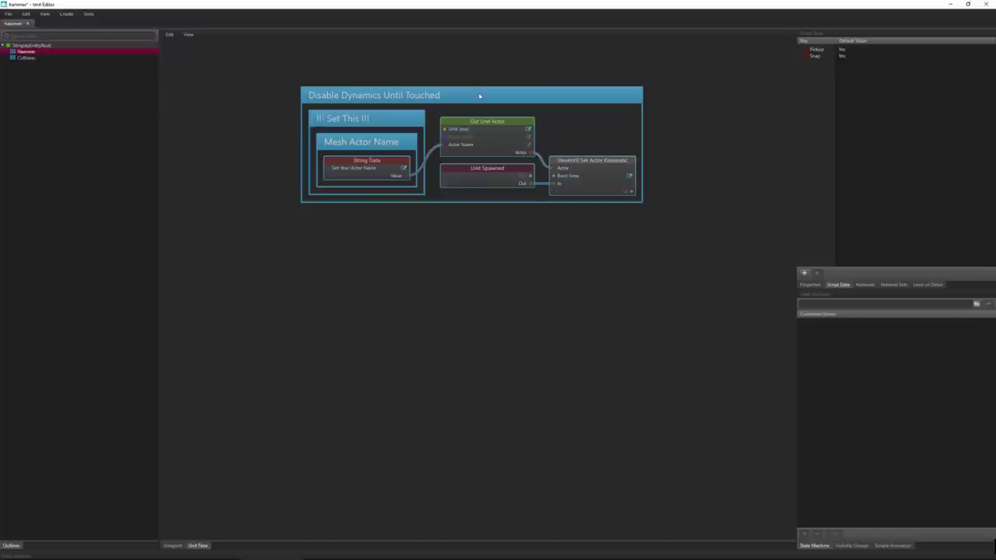
left_click(492, 253)
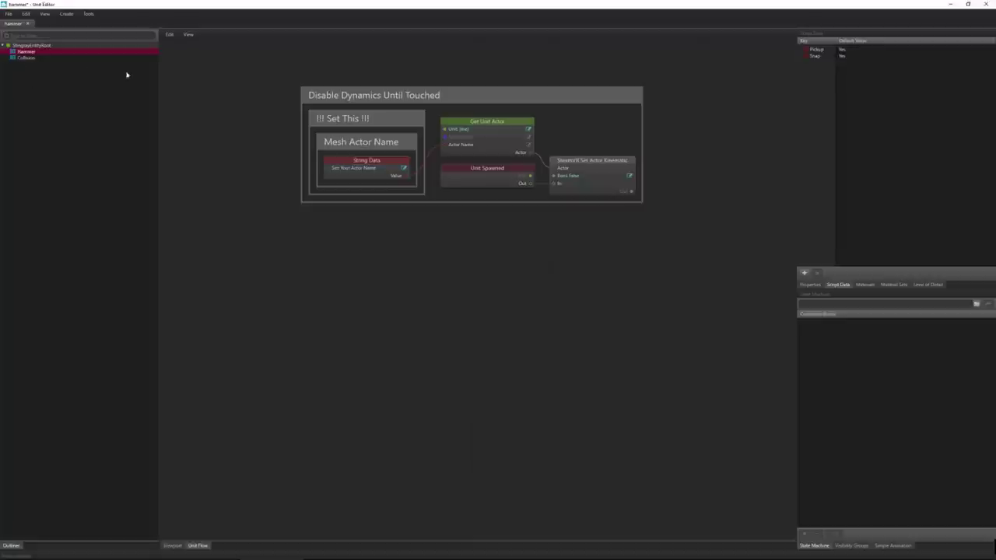
Create a physics actor from the hammer's Collision mesh
left_click(23, 58)
right_click(23, 59)
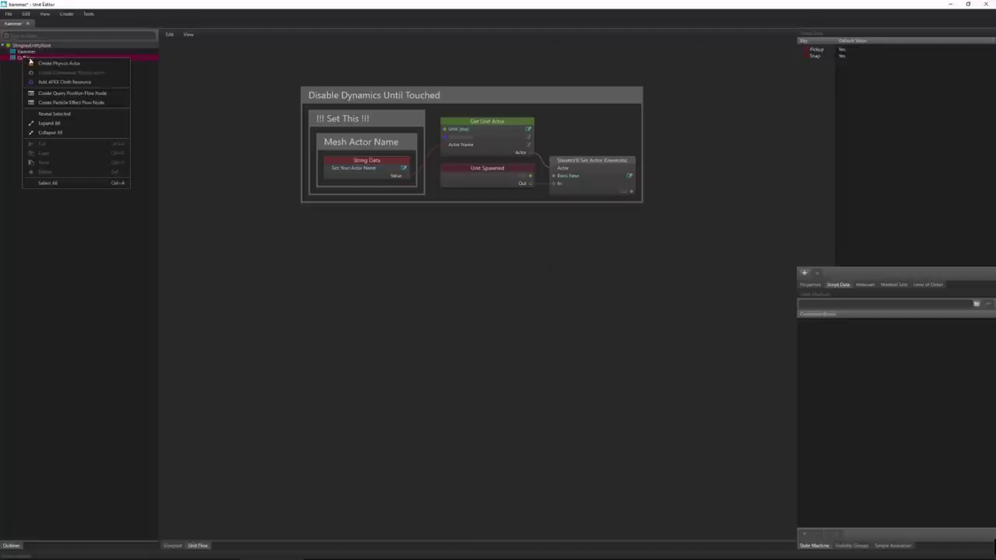
left_click(61, 65)
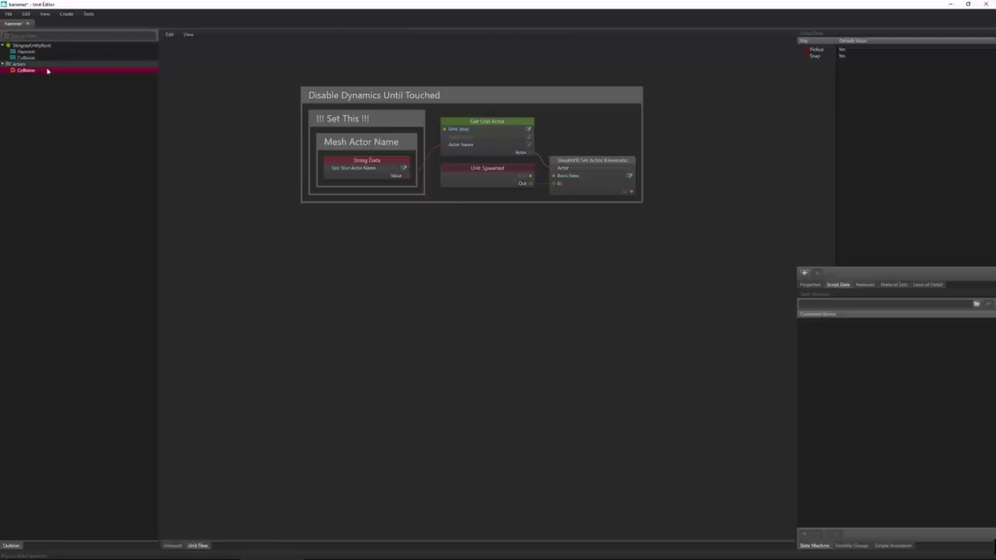
Set the String Data node in the Mesh Actor Name group to Collision
double_click(349, 170)
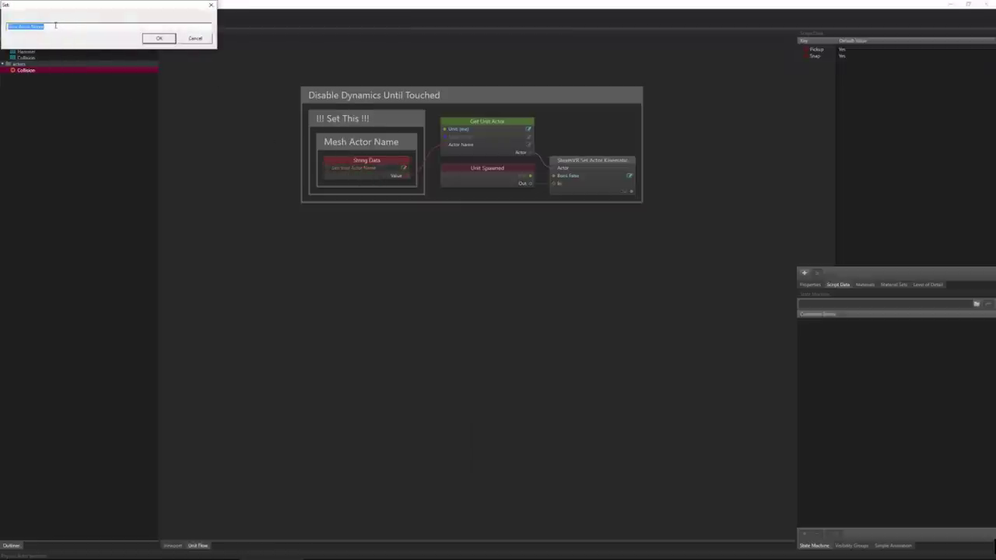
left_click(56, 26)
left_click_drag(53, 28, 2, 25)
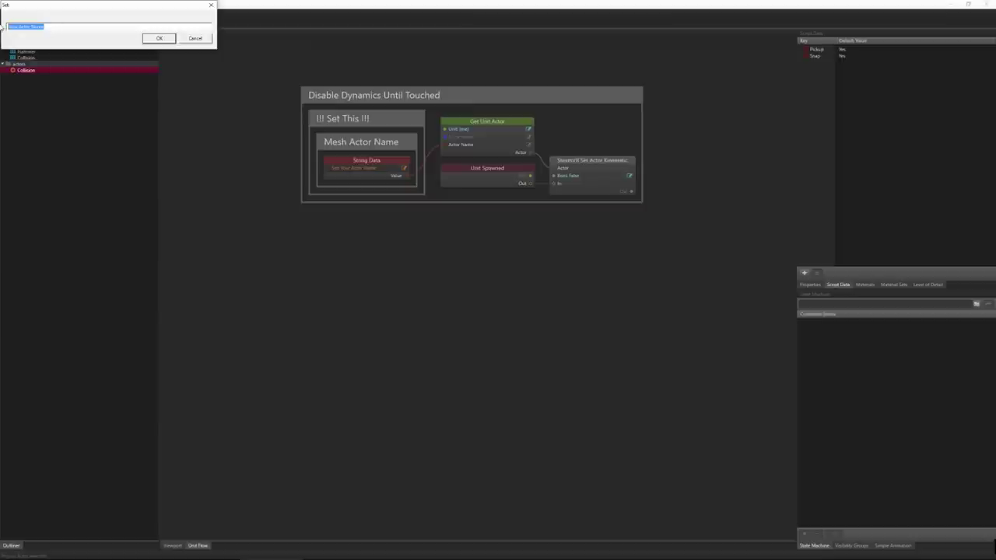
type("Collision")
key("Return")
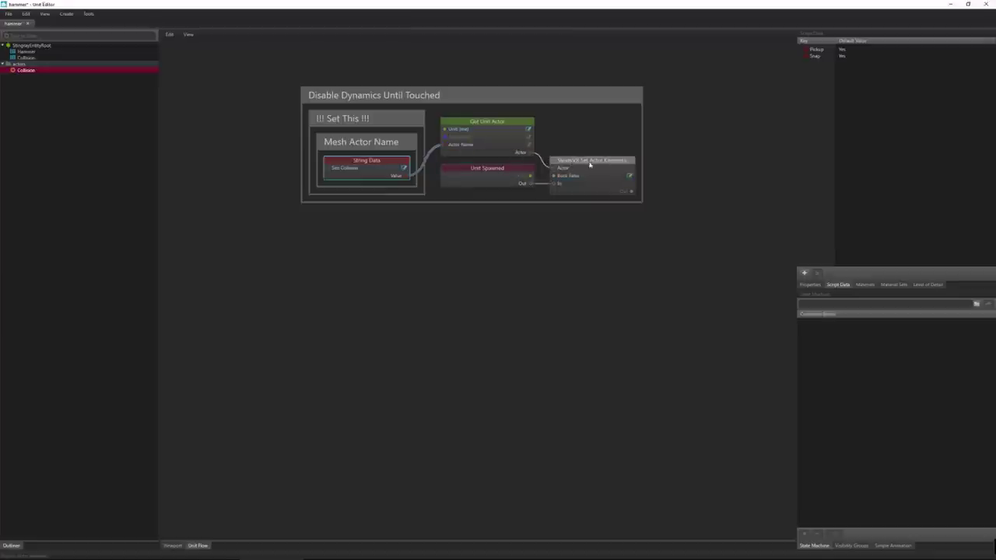
left_click(254, 139)
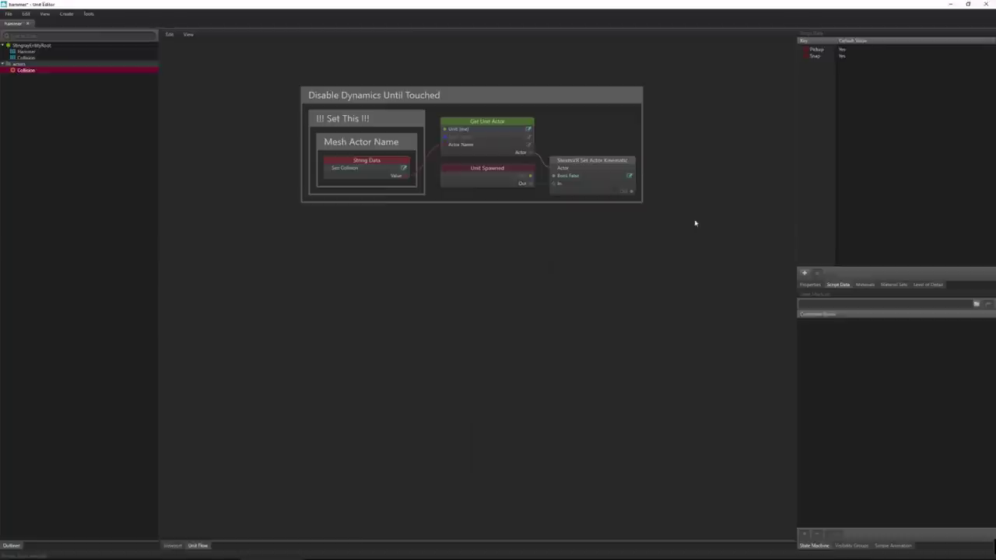
Set the Collision actor's Actor Template to dynamic and its Shape Template to sweeper, and save the hammer unit
left_click(810, 284)
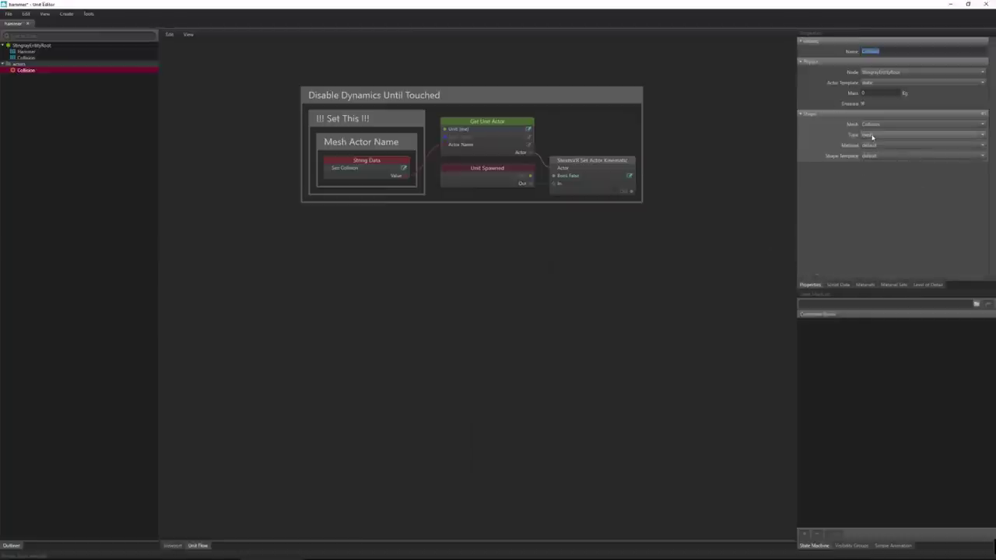
left_click(872, 83)
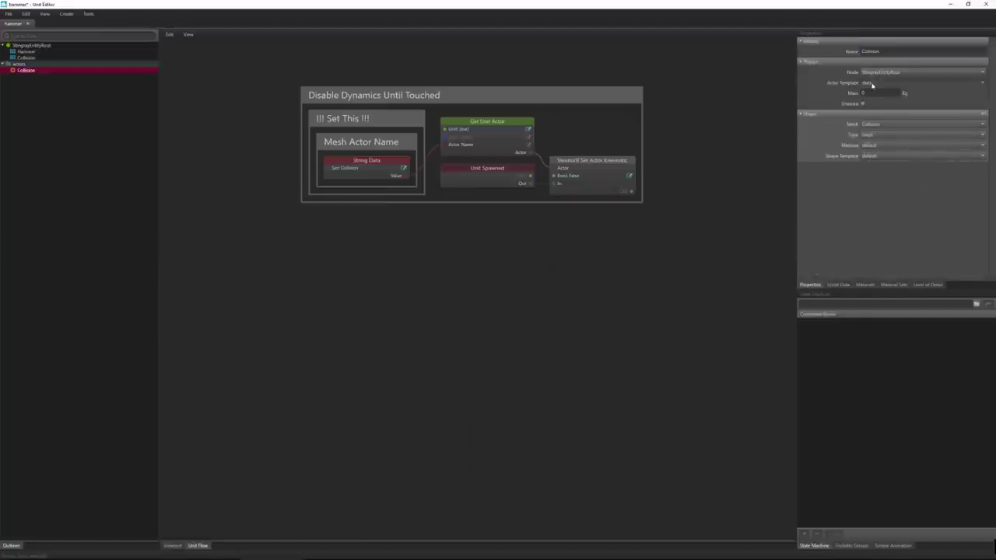
left_click(879, 94)
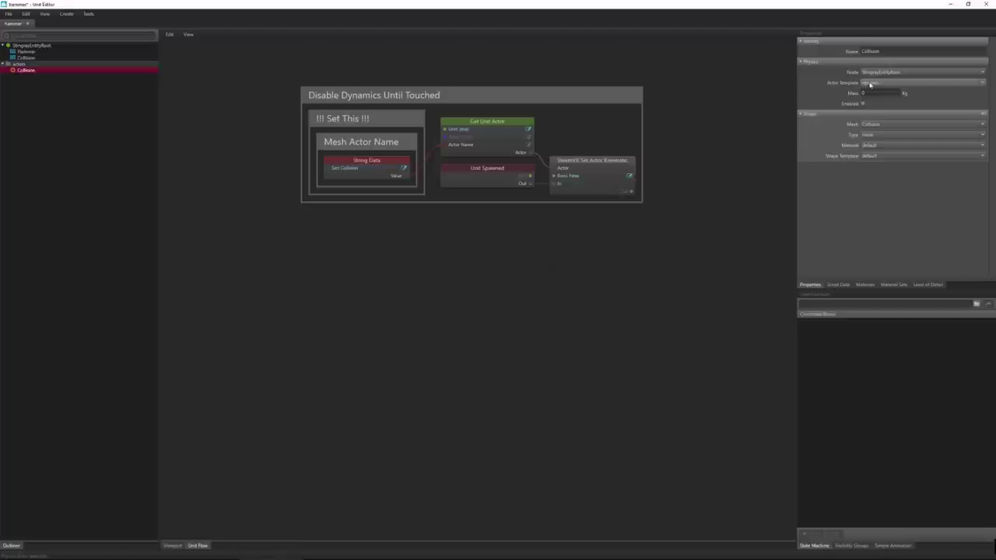
left_click(873, 156)
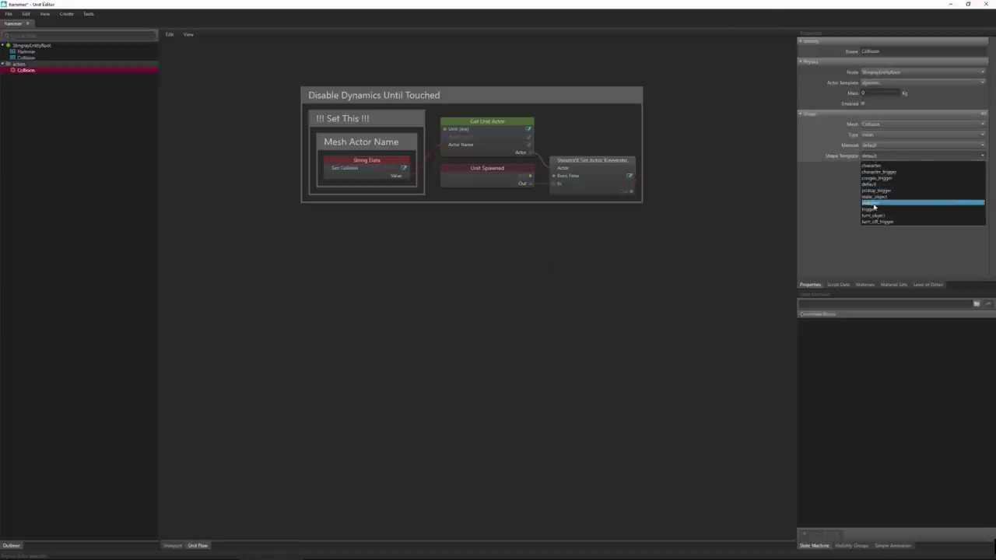
left_click(873, 203)
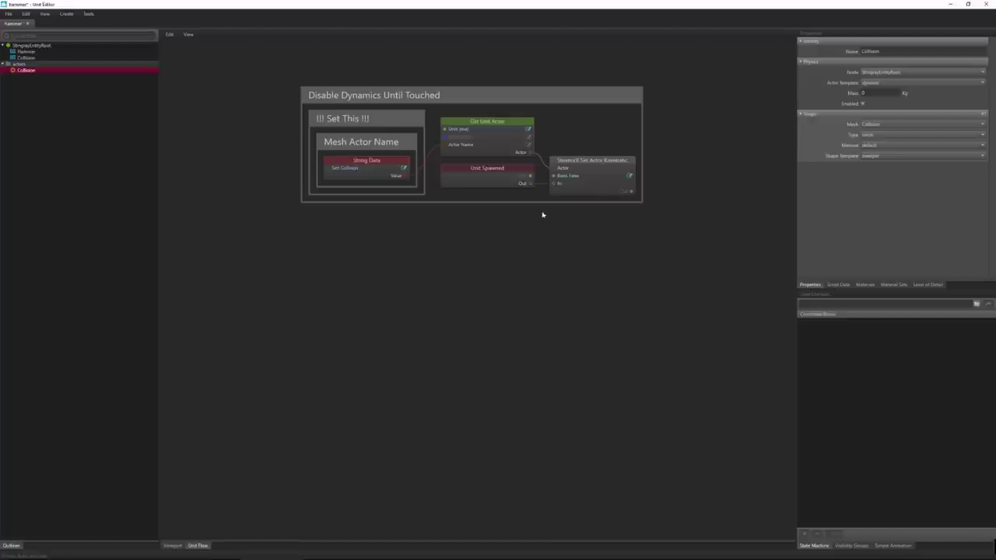
left_click(7, 13)
left_click(23, 34)
Switch to File Explorer, open the HideController file from the FLOW folder in Sublime Text, and copy its entire contents
mouse_move(173, 557)
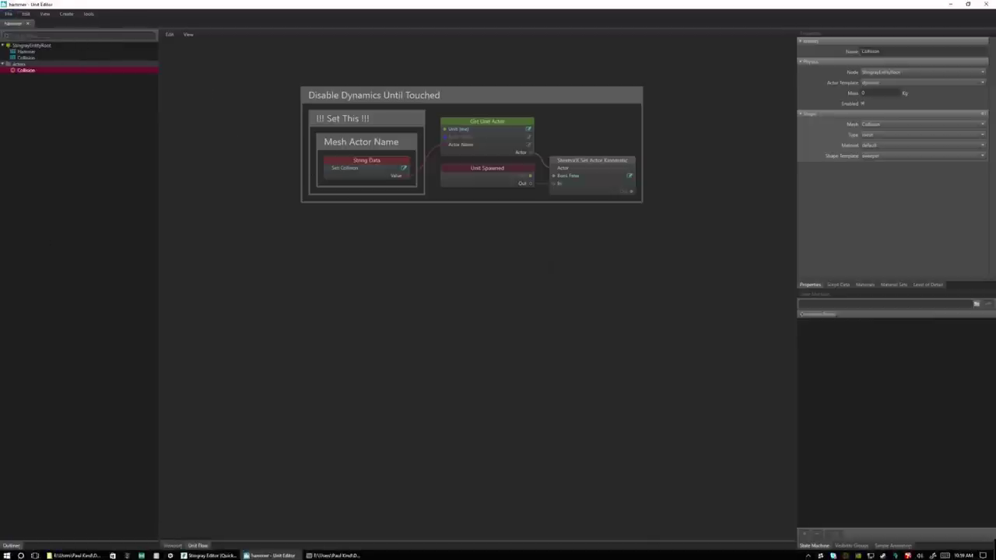
left_click(76, 554)
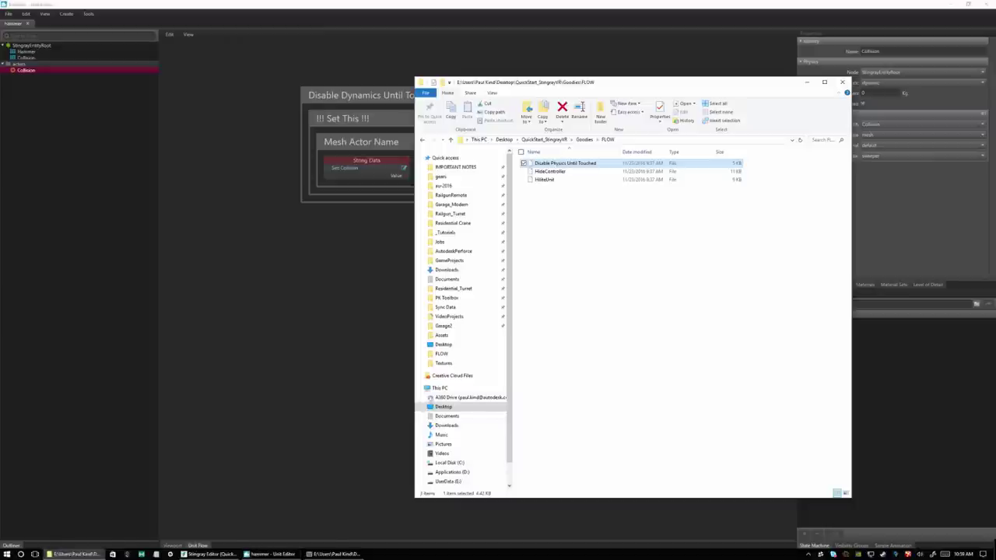
double_click(549, 171)
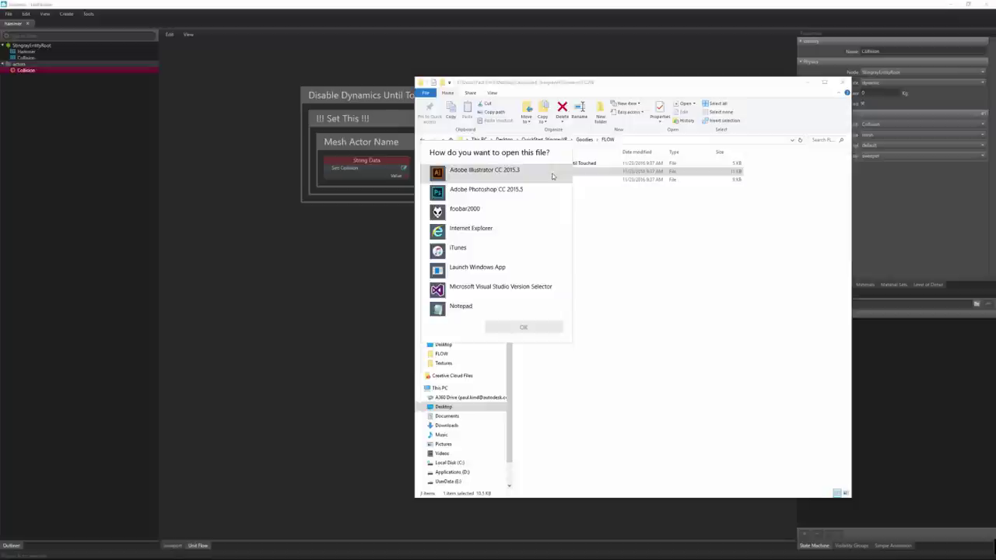
scroll(498, 256, "down", 4)
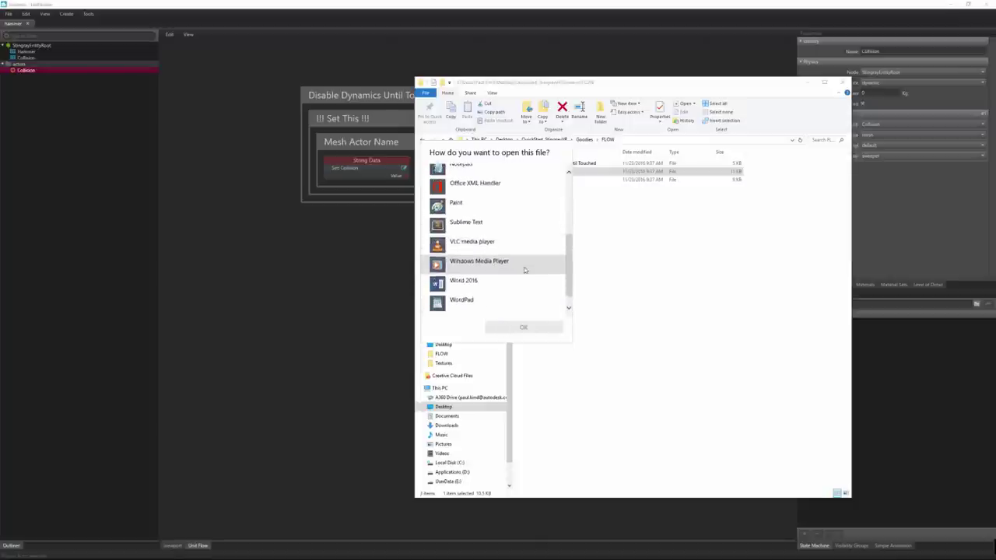
left_click(475, 205)
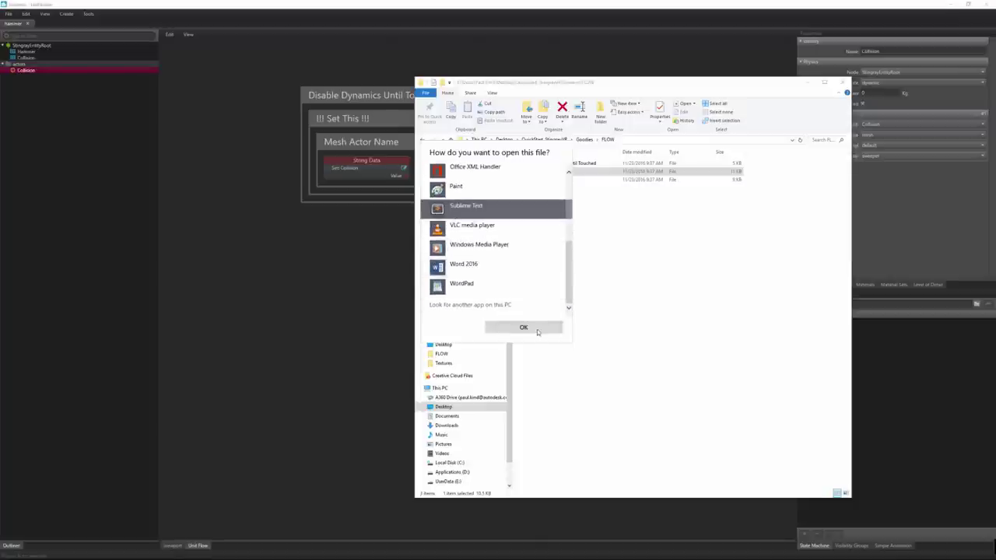
left_click(523, 327)
left_click(237, 205)
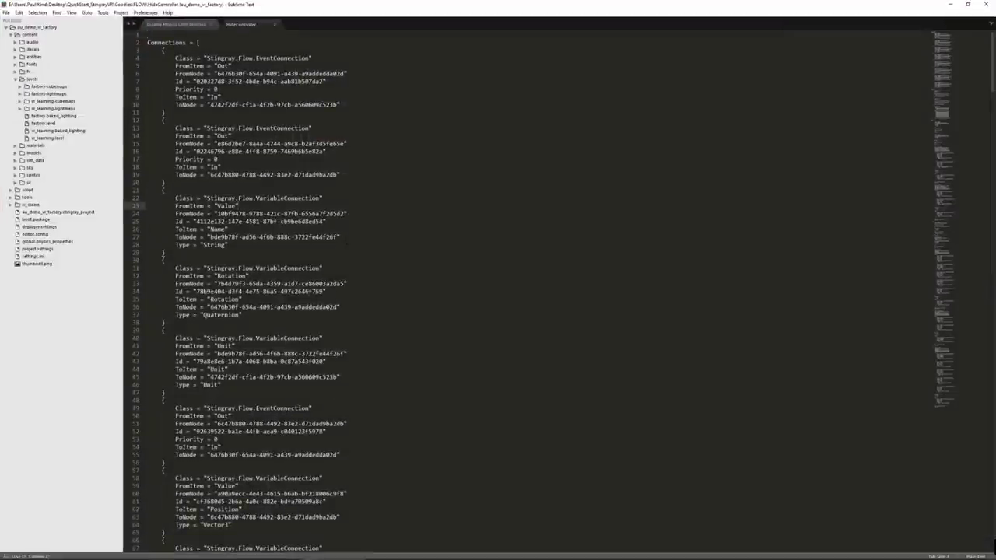
key("ctrl+a")
key("ctrl+c")
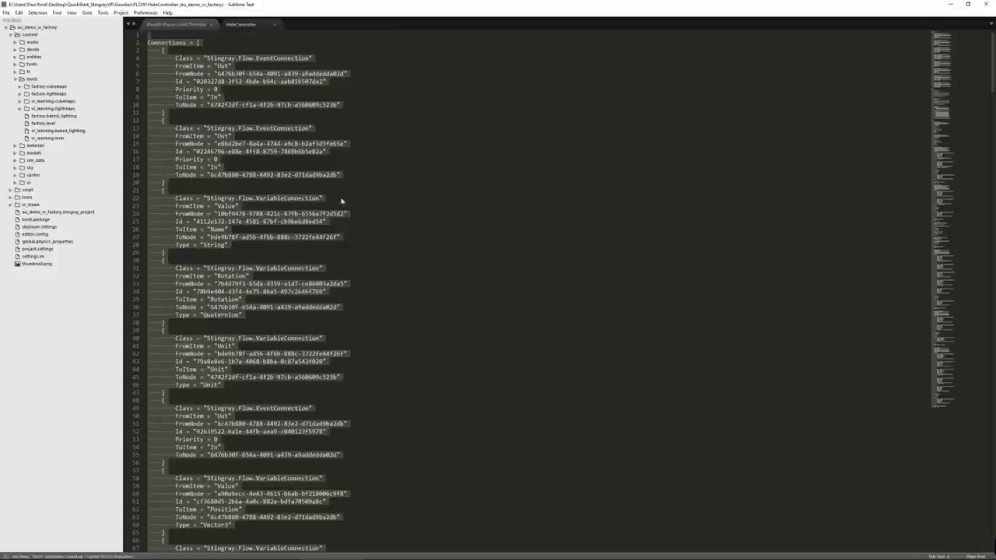
left_click(950, 4)
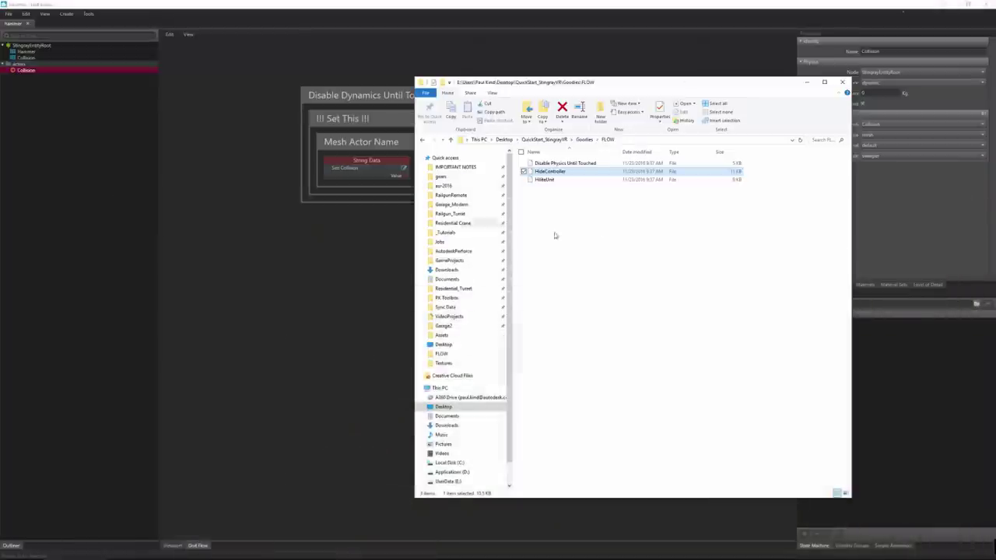
Paste the HideController nodes into the hammer's Unit Flow and align the group below Disable Dynamics Until Touched
left_click(346, 276)
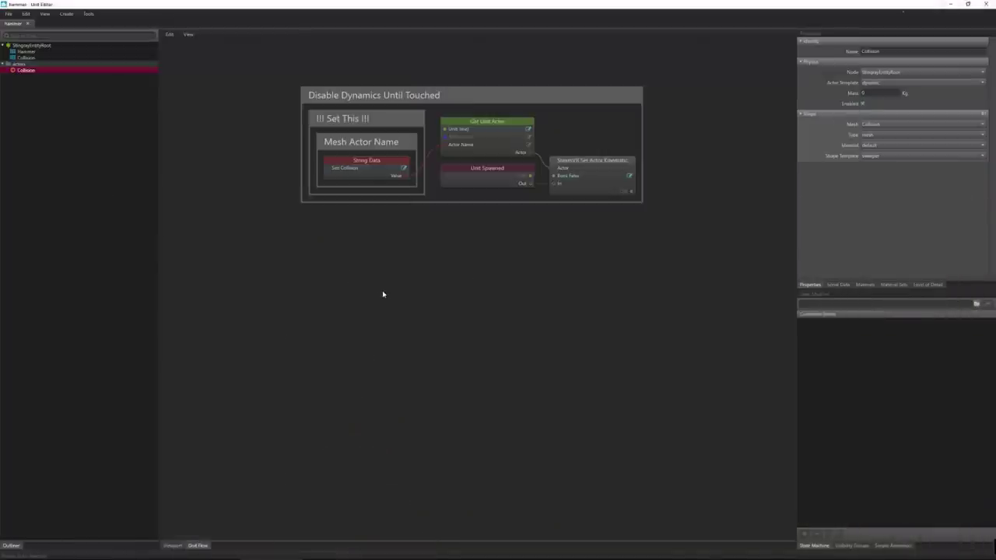
key("ctrl+v")
left_click_drag(570, 240, 508, 224)
scroll(508, 224, "down", 4)
scroll(516, 282, "up", 2)
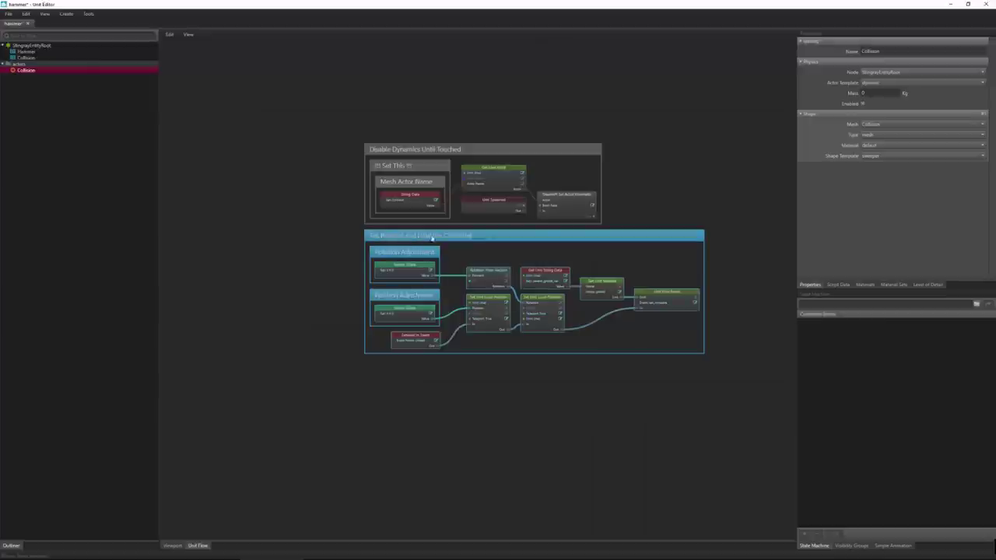
left_click_drag(443, 238, 418, 235)
scroll(405, 332, "up", 5)
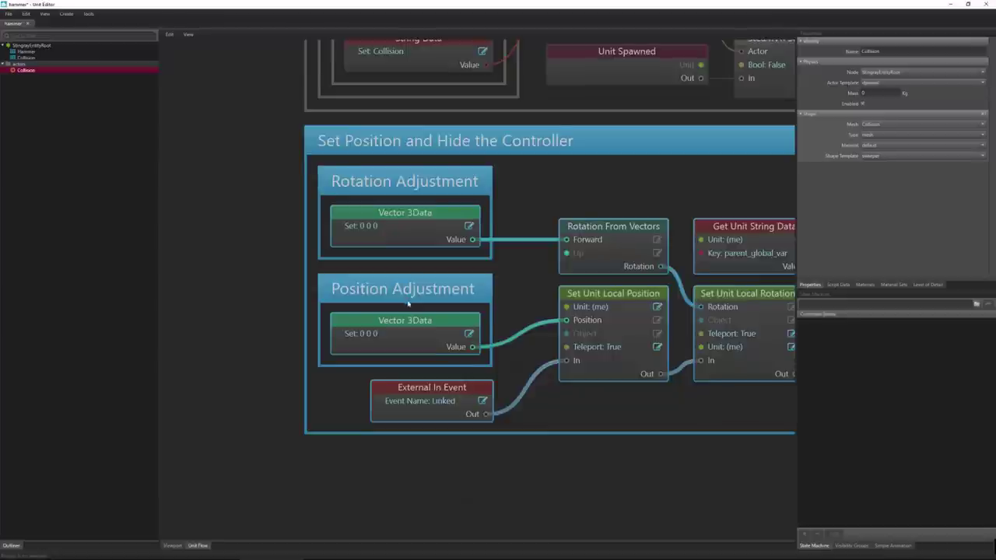
scroll(436, 280, "down", 5)
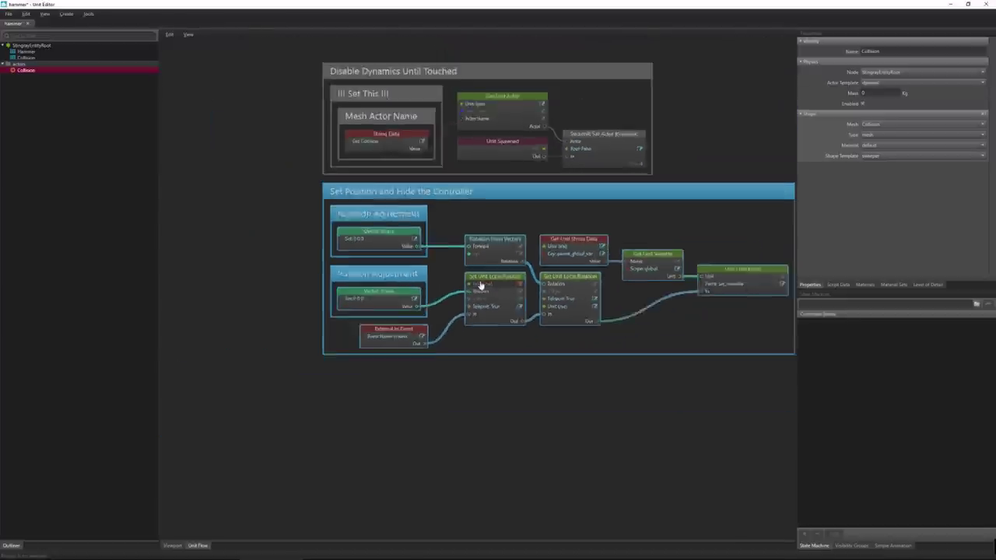
middle_click_drag(433, 273, 390, 270)
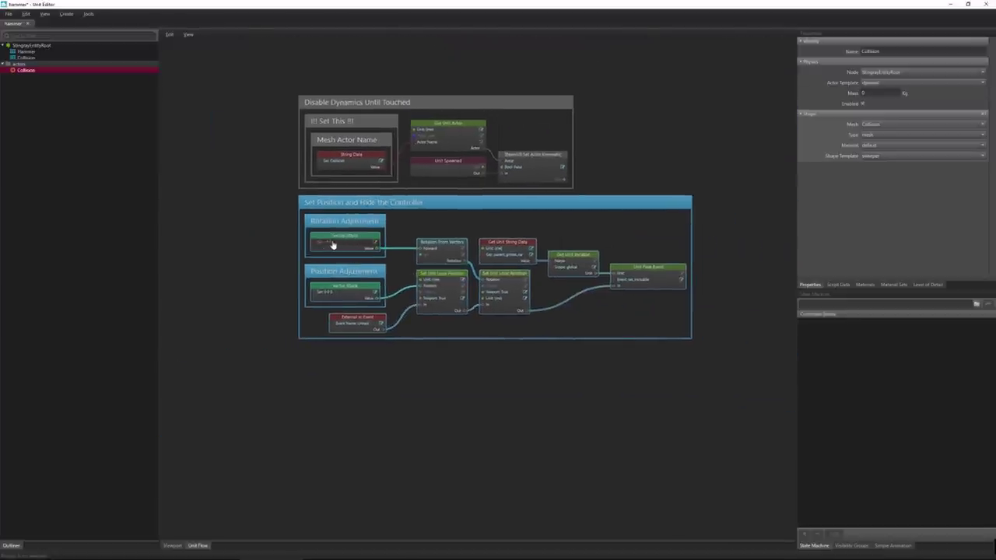
Set the Rotation Adjustment vector of the Set Position and Hide the Controller group to 0 0 -22
left_click(330, 239)
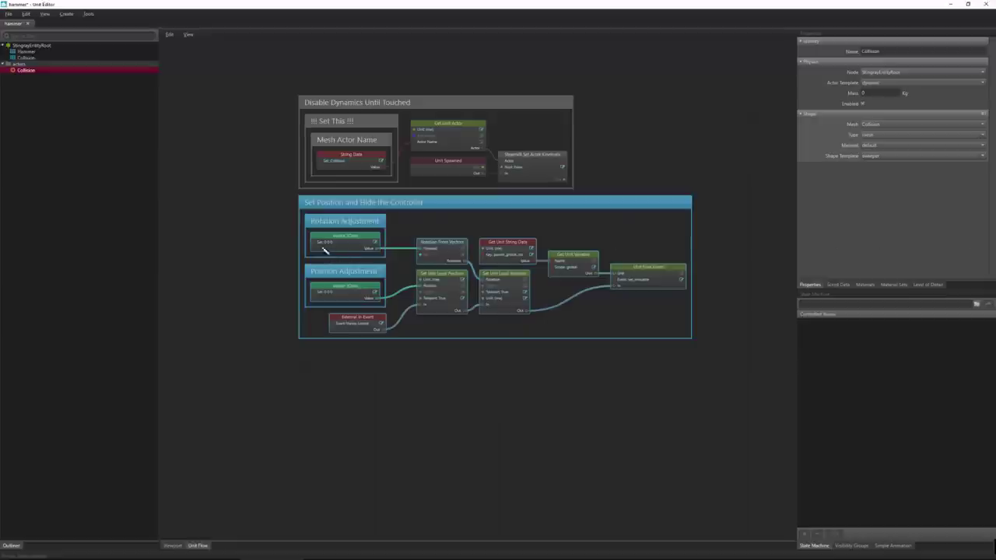
double_click(368, 248)
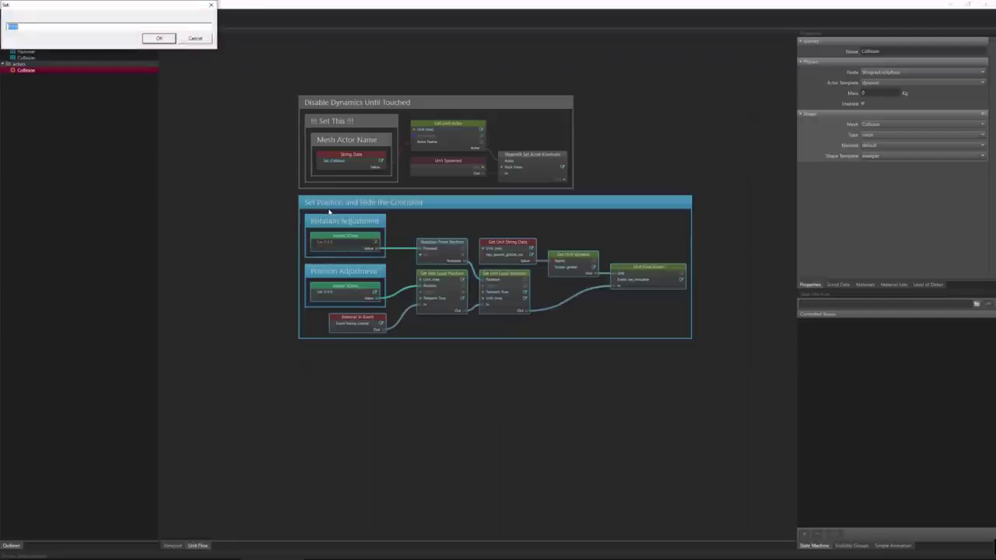
type("0,0")
type(" -22")
left_click(159, 39)
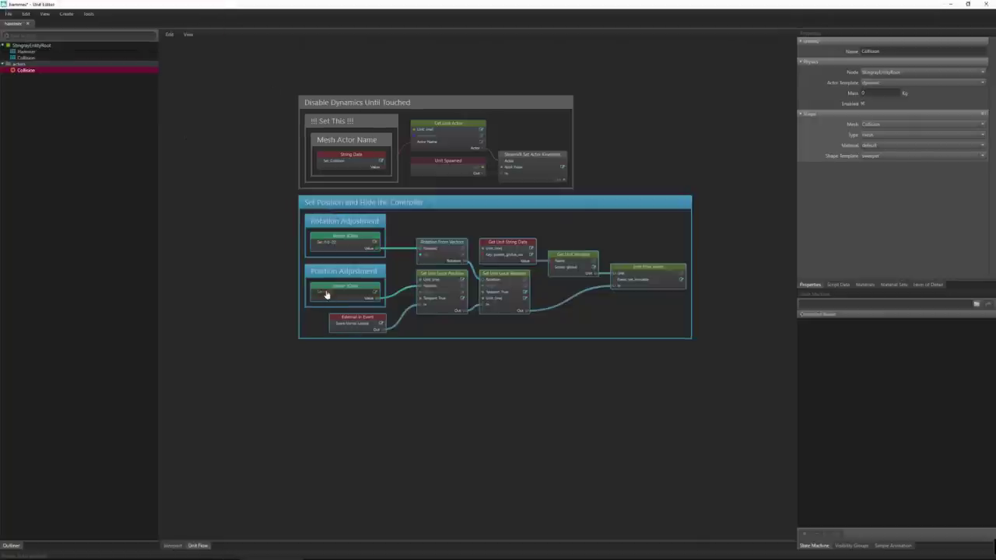
Set the Position Adjustment vector of the Set Position and Hide the Controller group to 0 -0.1 0
left_click(375, 292)
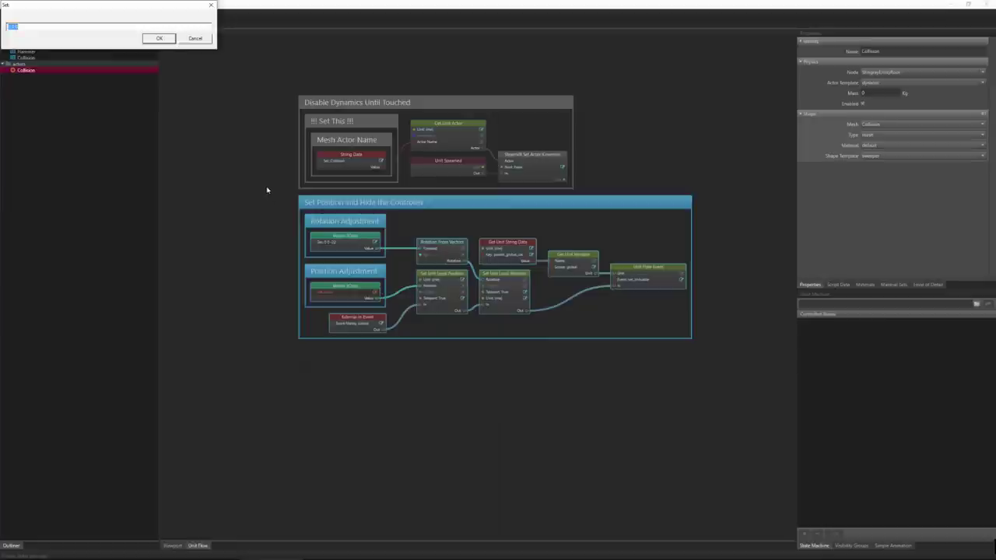
type("0 -0.1")
key("Return")
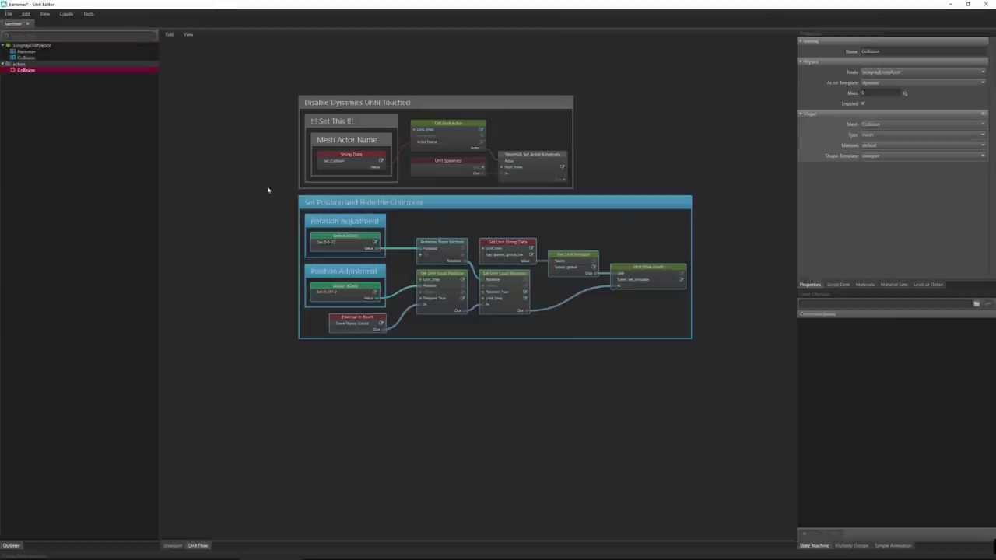
left_click_drag(397, 292, 420, 285)
left_click(253, 241)
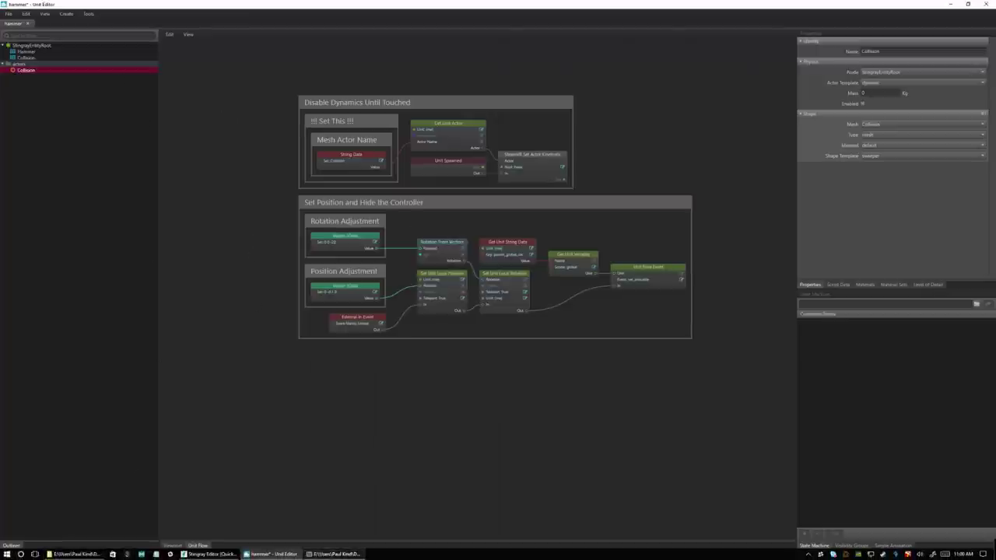
left_click(335, 554)
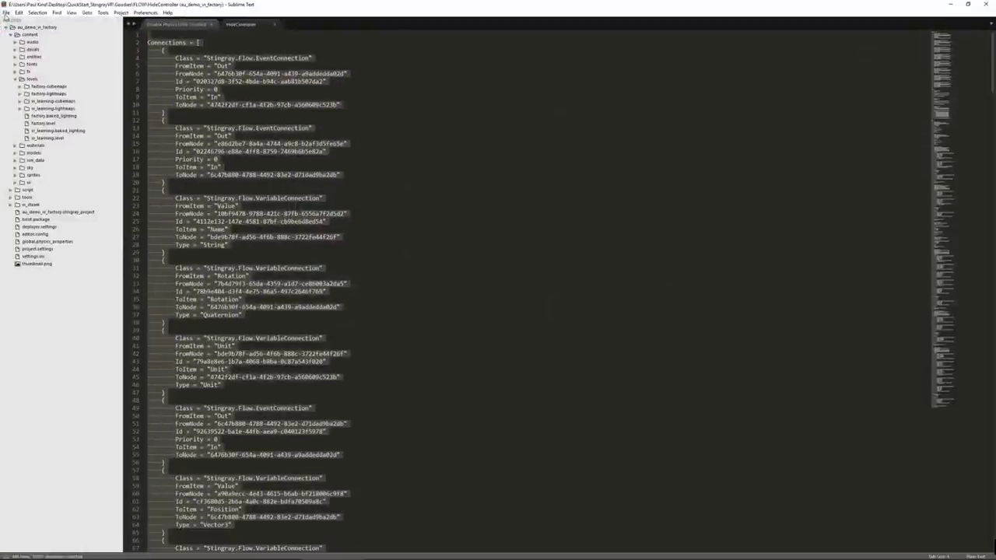
left_click(6, 13)
left_click(951, 4)
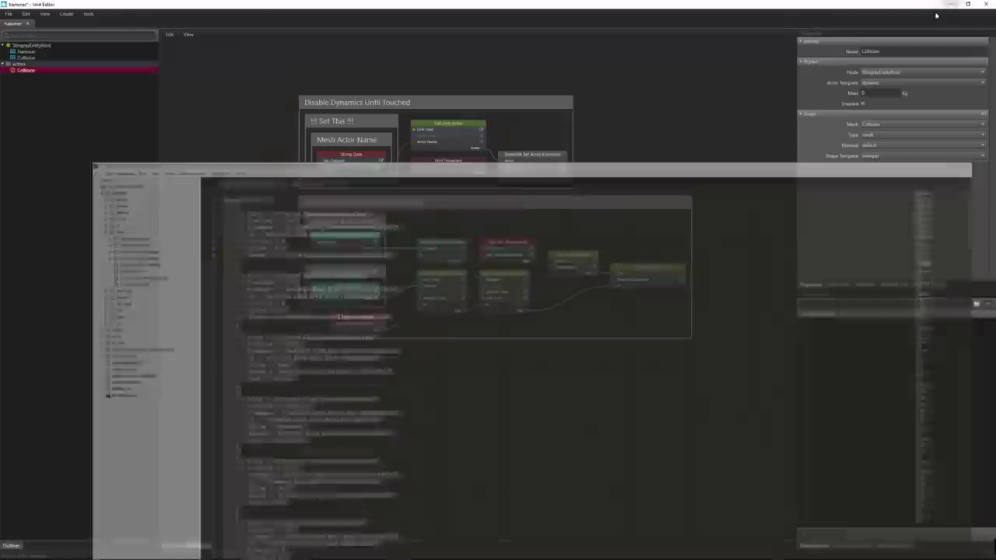
Switch to File Explorer, open the HiliteUnit file from the FLOW folder in Sublime Text, and copy its entire contents
left_click(76, 554)
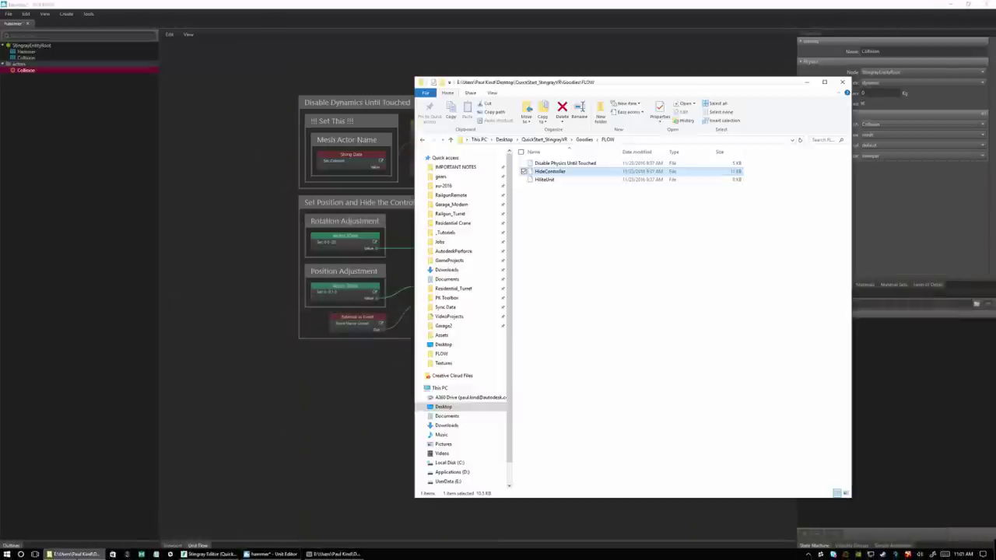
double_click(560, 181)
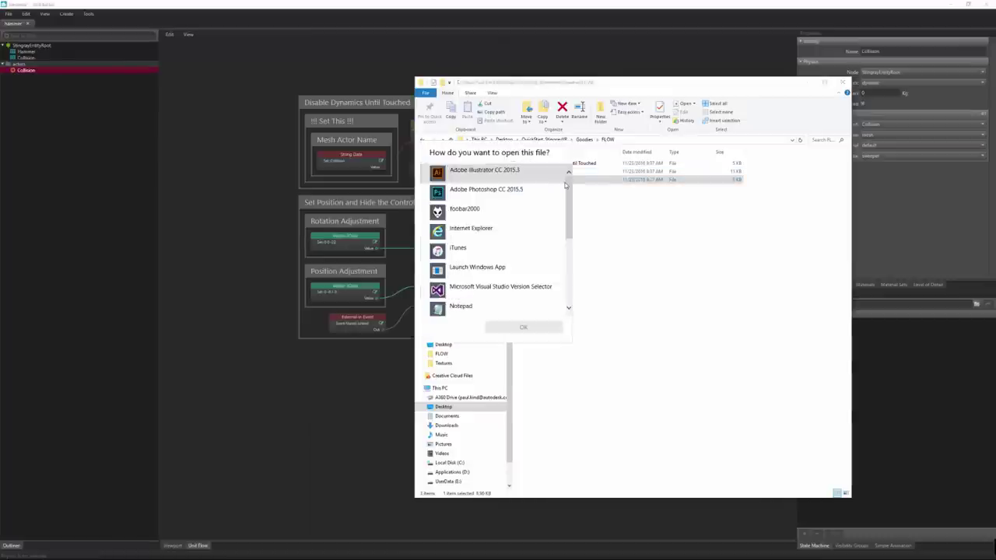
scroll(452, 211, "down", 5)
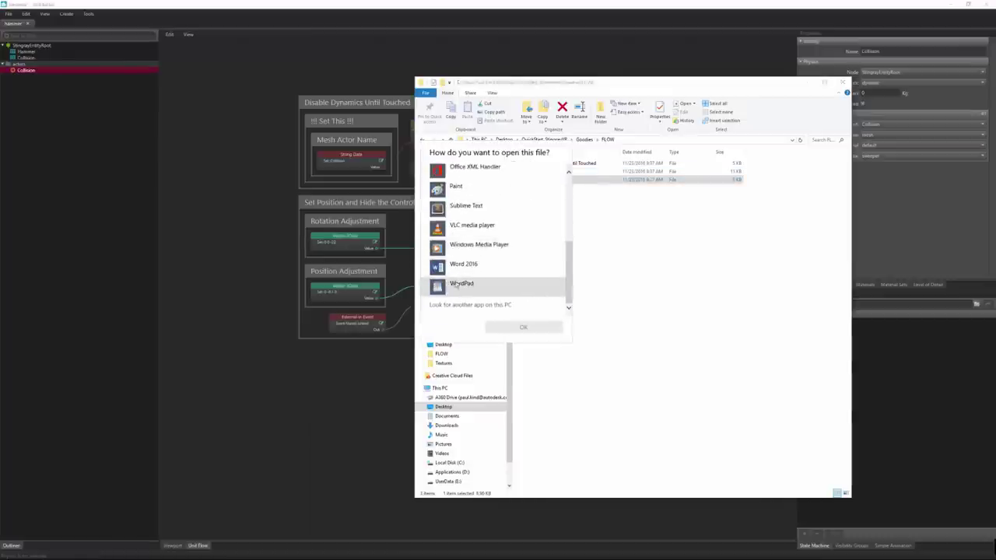
left_click(466, 205)
left_click(524, 327)
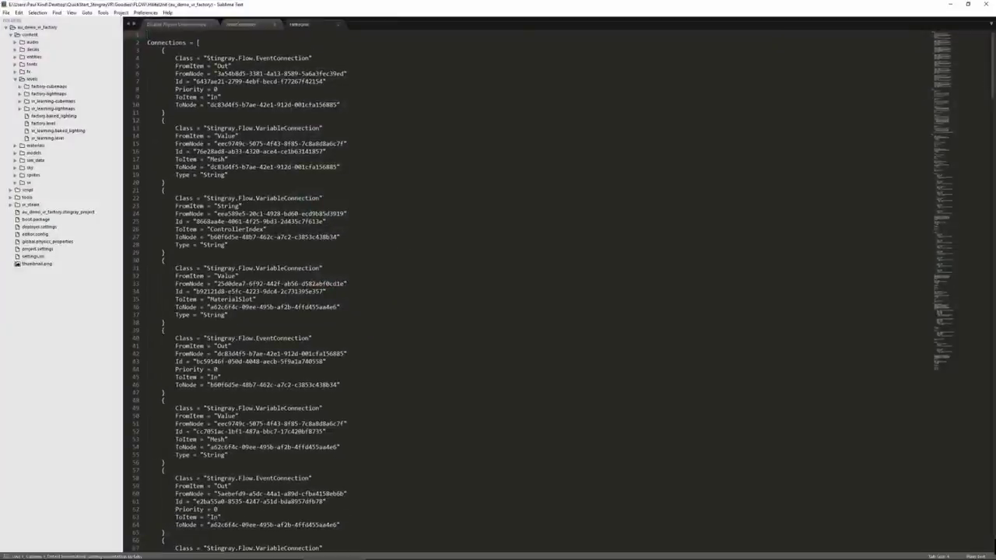
key("ctrl+a")
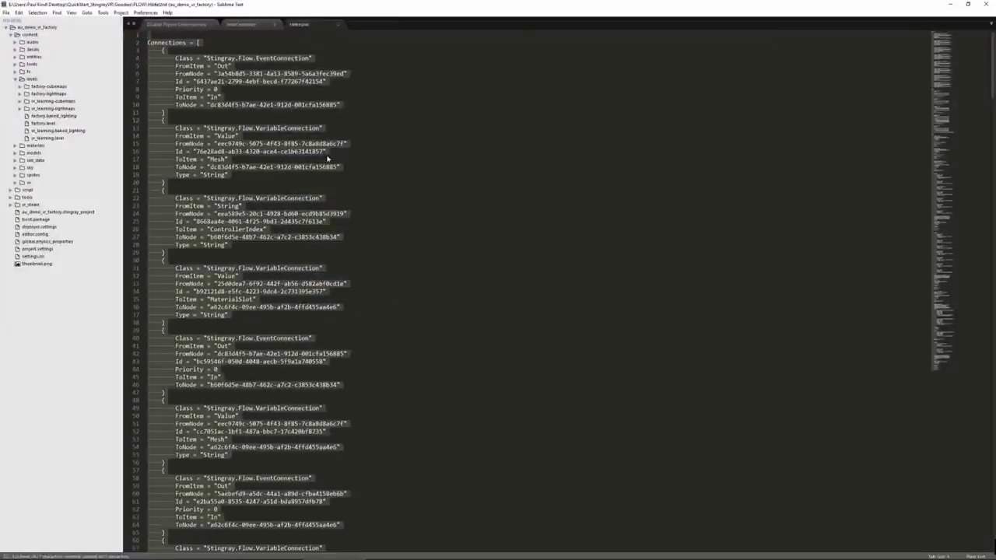
left_click(949, 4)
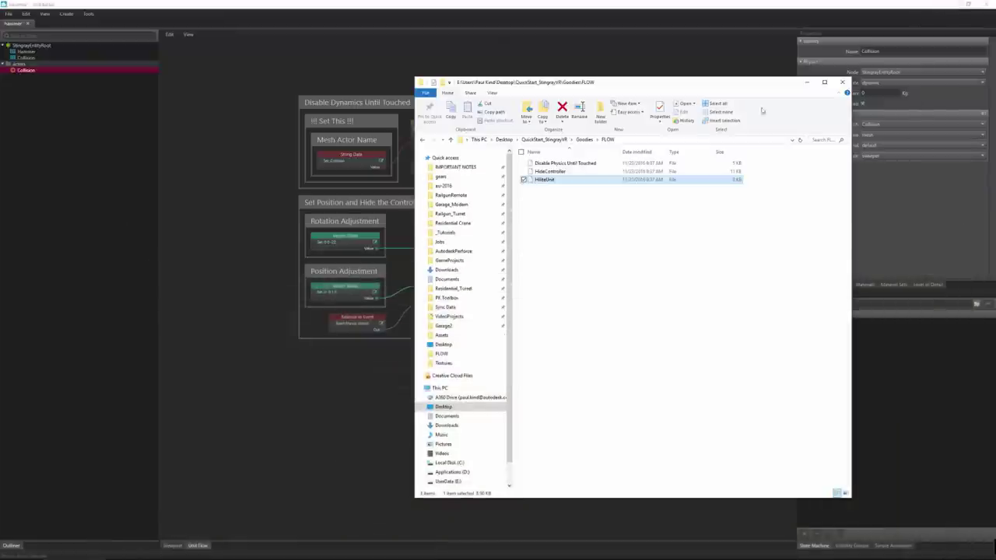
Paste the HiliteUnit nodes into the hammer's Unit Flow and align them below the Set Position and Hide the Controller group
left_click(330, 394)
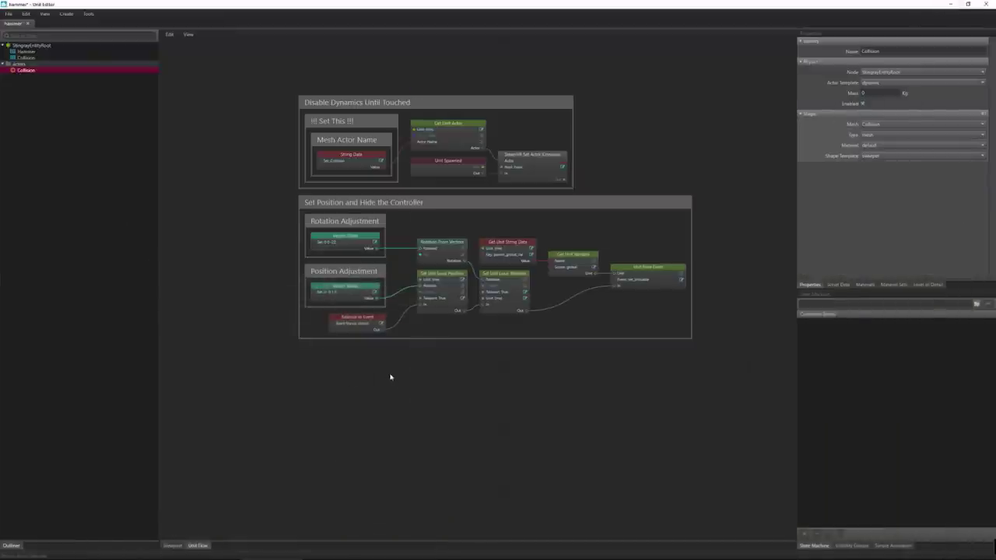
key("ctrl+v")
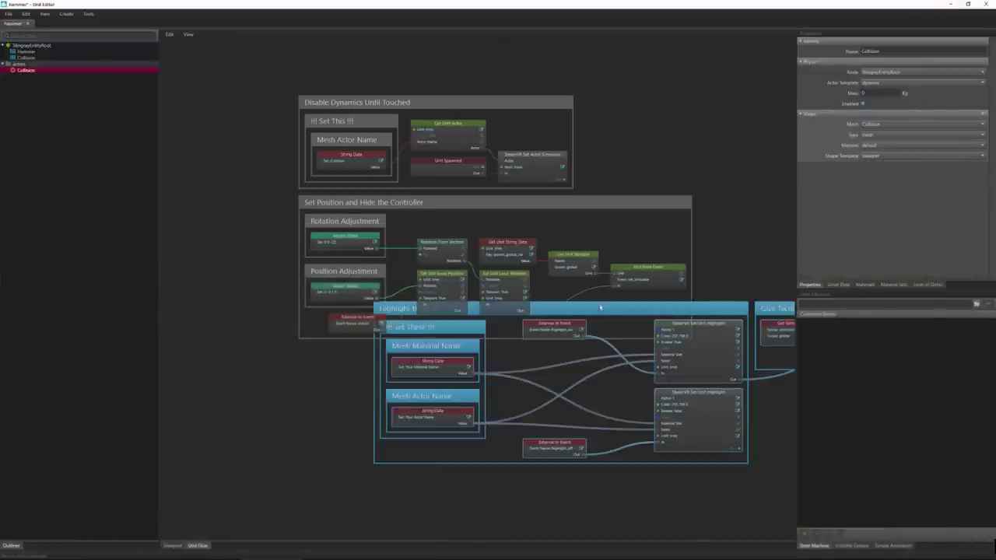
left_click_drag(599, 308, 524, 366)
scroll(529, 381, "down", 5)
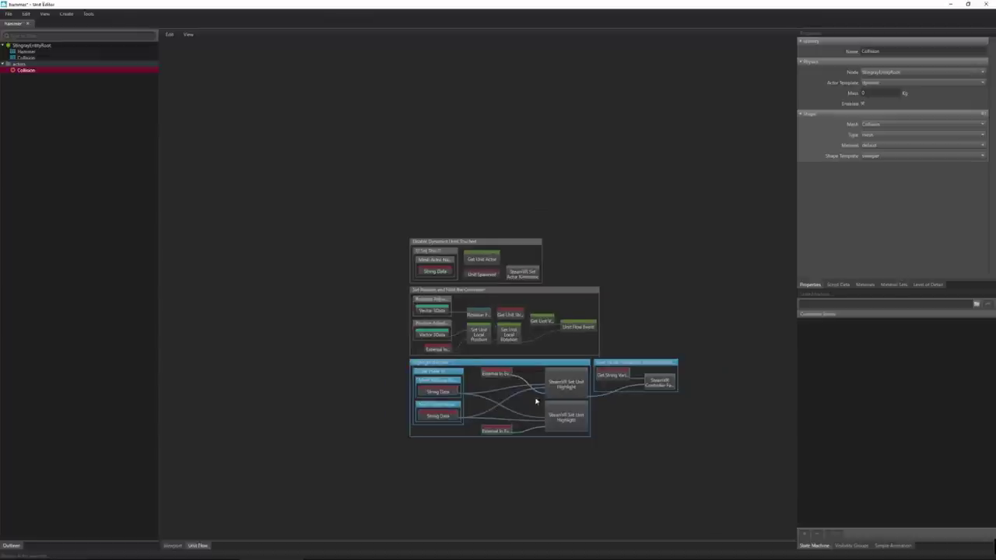
Set the Mesh Actor Name string of the Highlight the Unit group to Collision
scroll(535, 402, "up", 5)
middle_click_drag(340, 327, 404, 316)
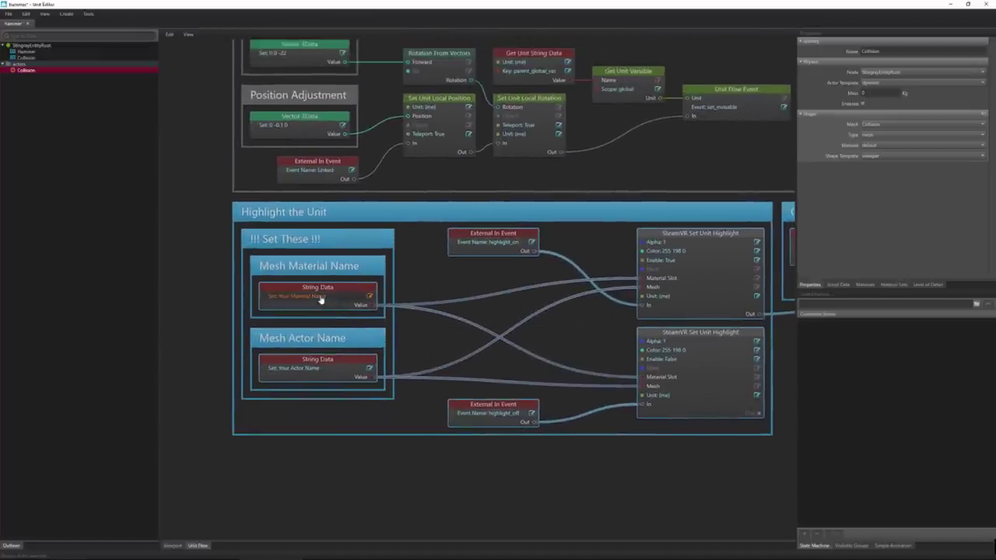
left_click(299, 371)
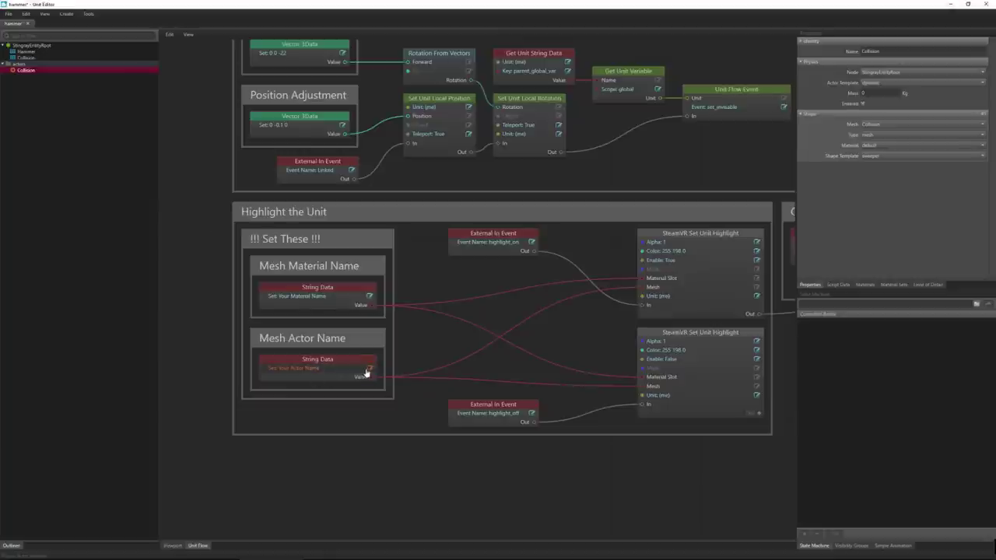
left_click(367, 371)
type("Coll")
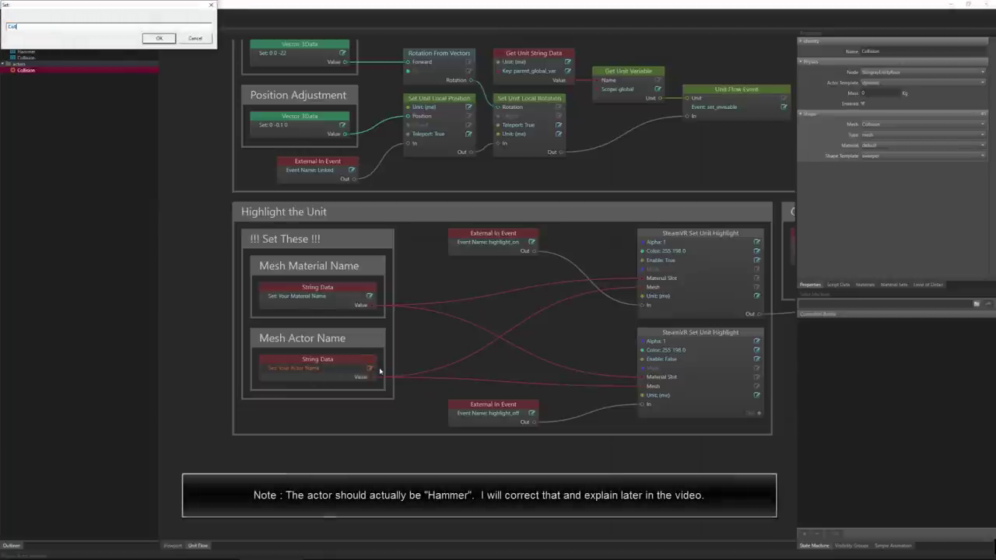
type("ision")
key("Return")
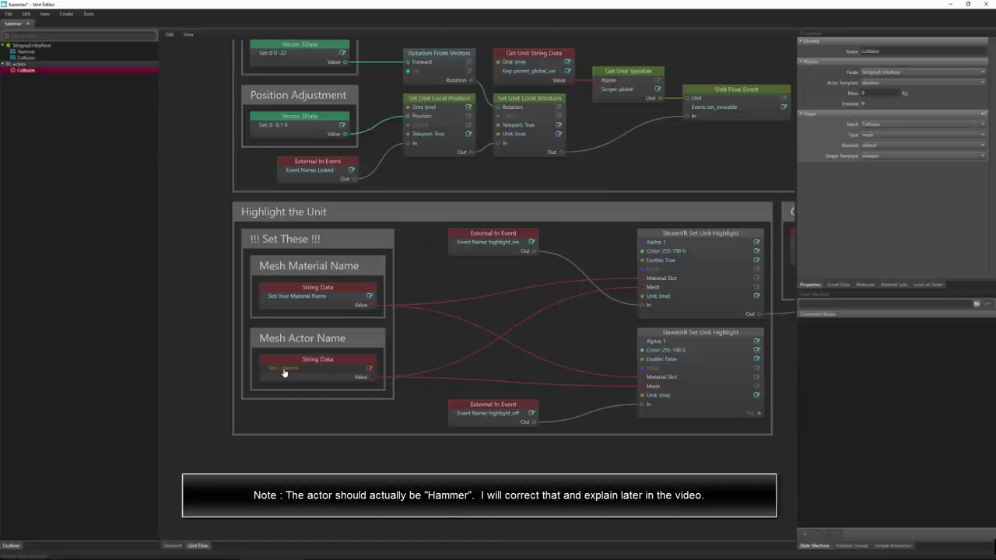
Look up the hammer's material slot name and set the Mesh Material Name string of the Highlight the Unit group to Hammer_Material
double_click(301, 297)
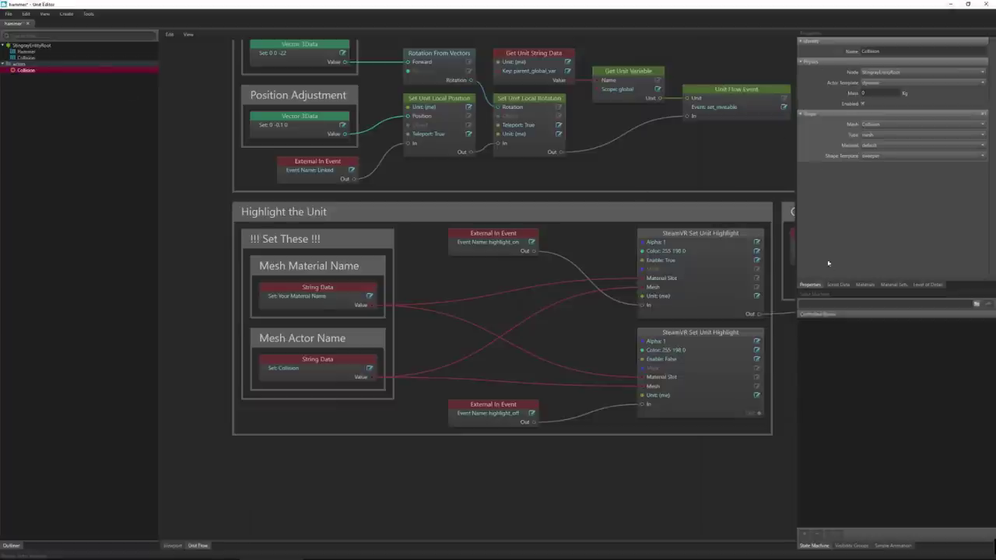
left_click(864, 284)
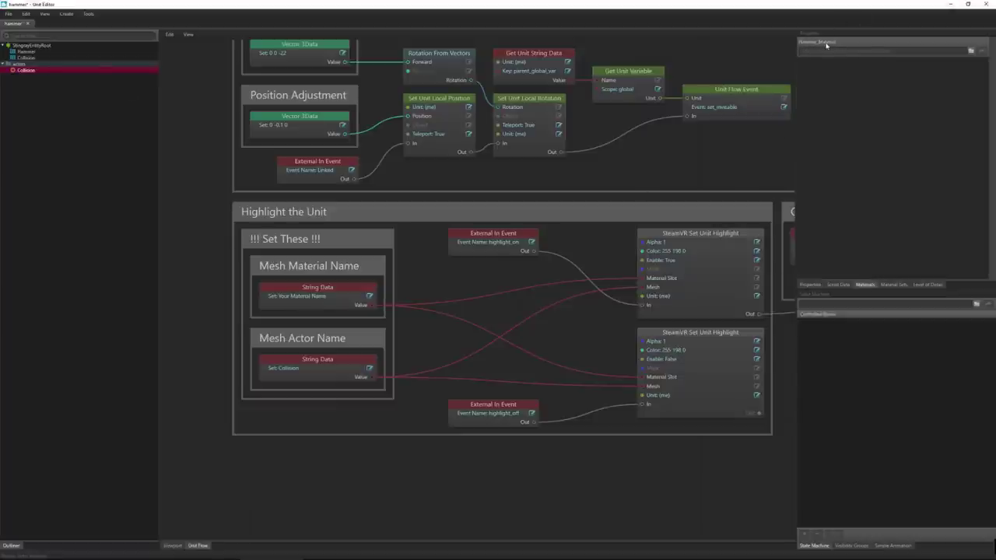
left_click(370, 296)
type("Hammer")
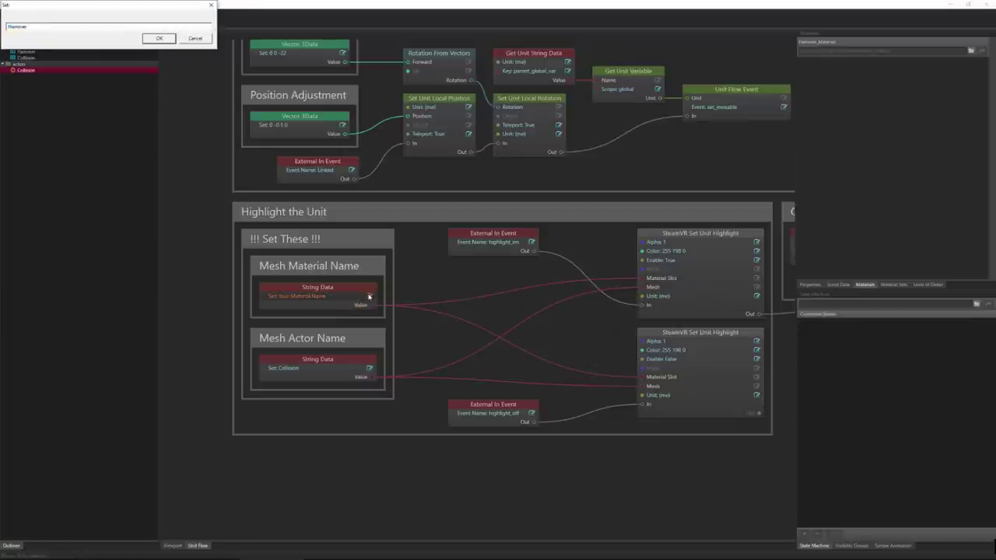
type("_Material")
key("Return")
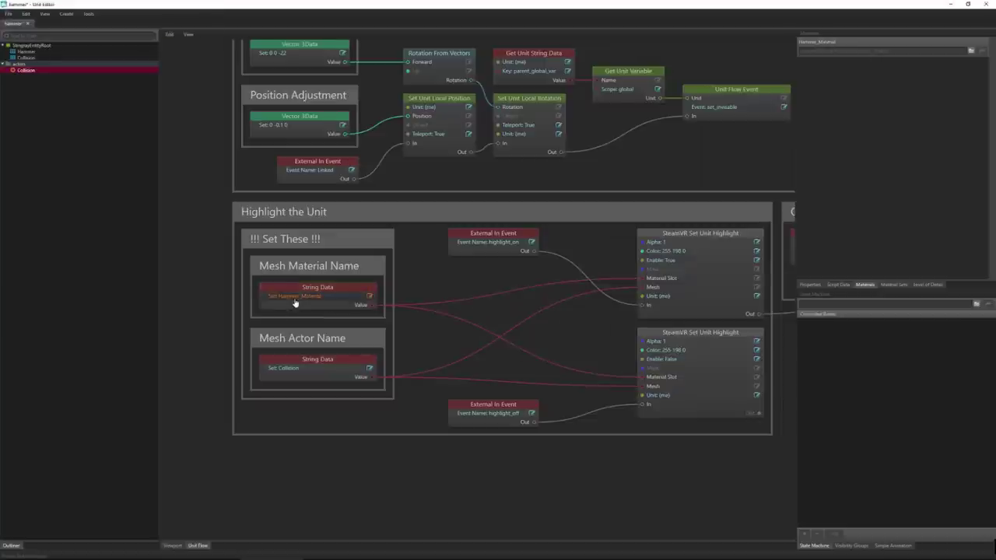
Save the hammer unit with its Highlight the Unit flow nodes
scroll(514, 297, "down", 5)
scroll(514, 297, "up", 3)
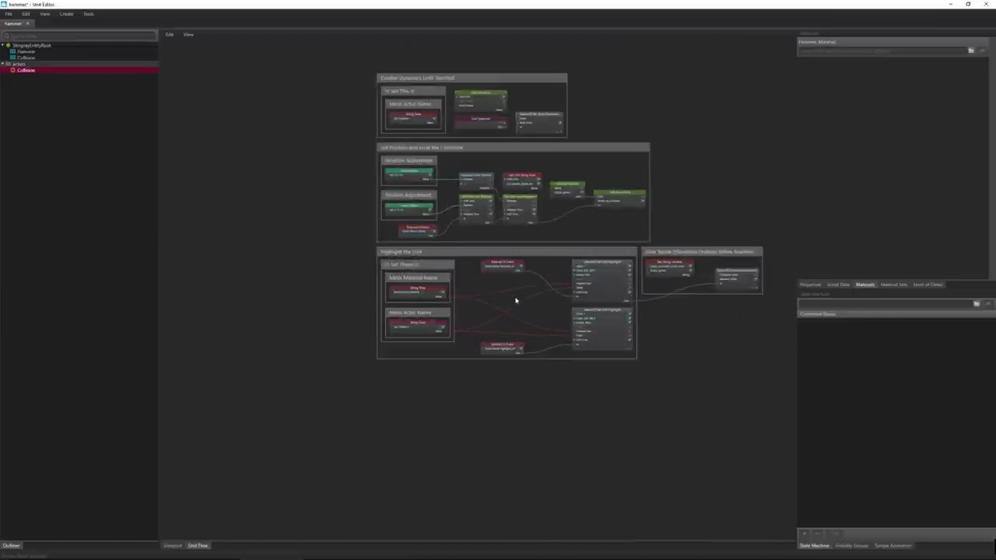
scroll(515, 300, "down", 1)
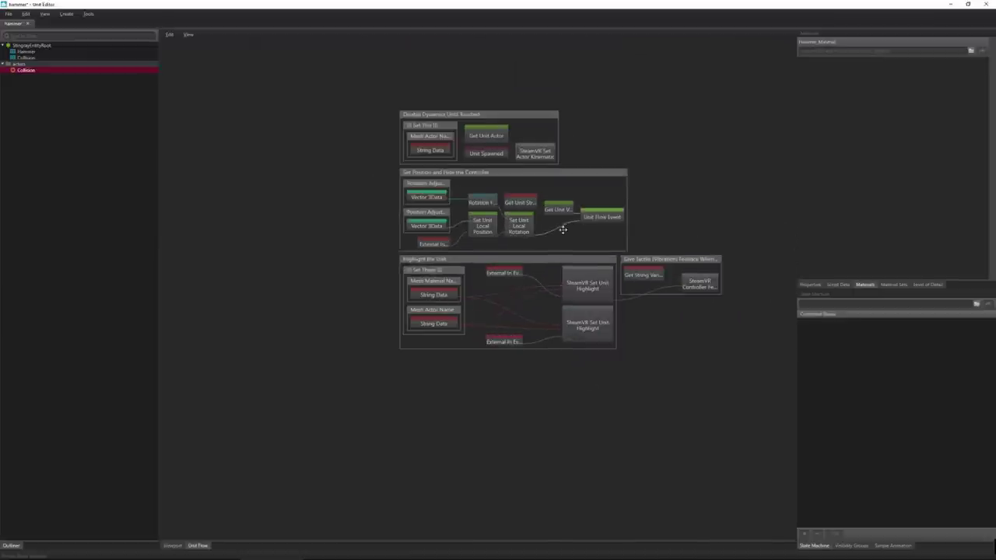
middle_click_drag(580, 220, 482, 242)
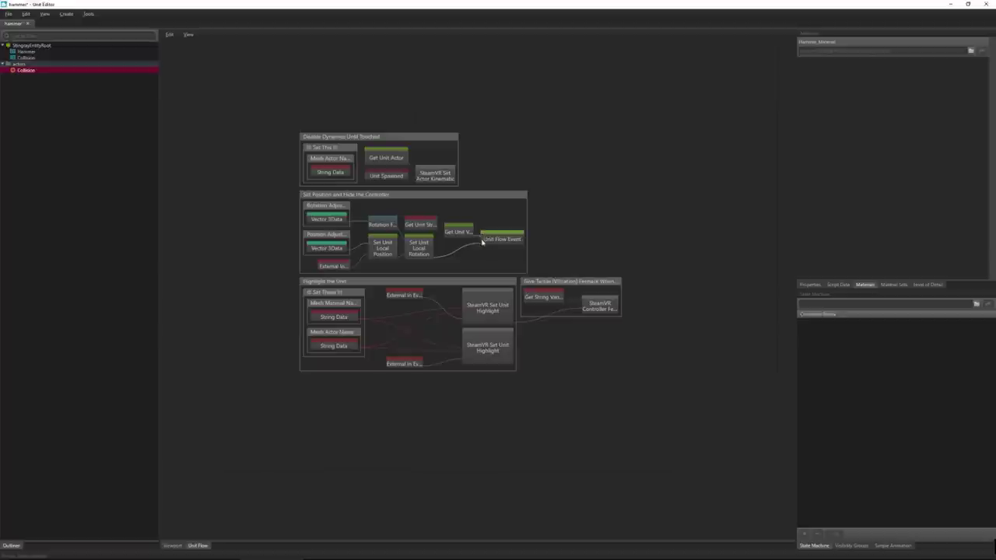
left_click(9, 14)
left_click(21, 43)
Set the Collision actor's shape Type to box and save the hammer unit
left_click(810, 285)
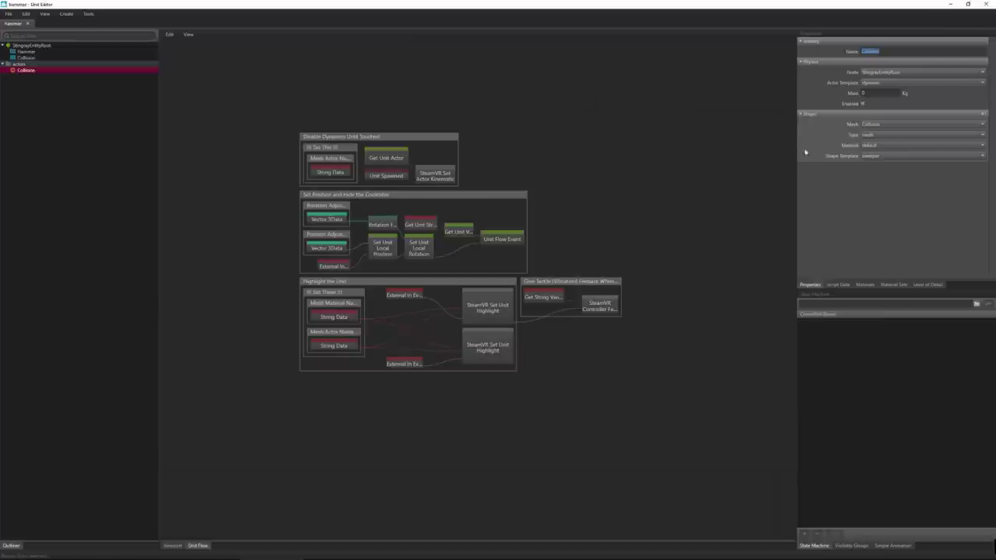
left_click(863, 135)
left_click(879, 148)
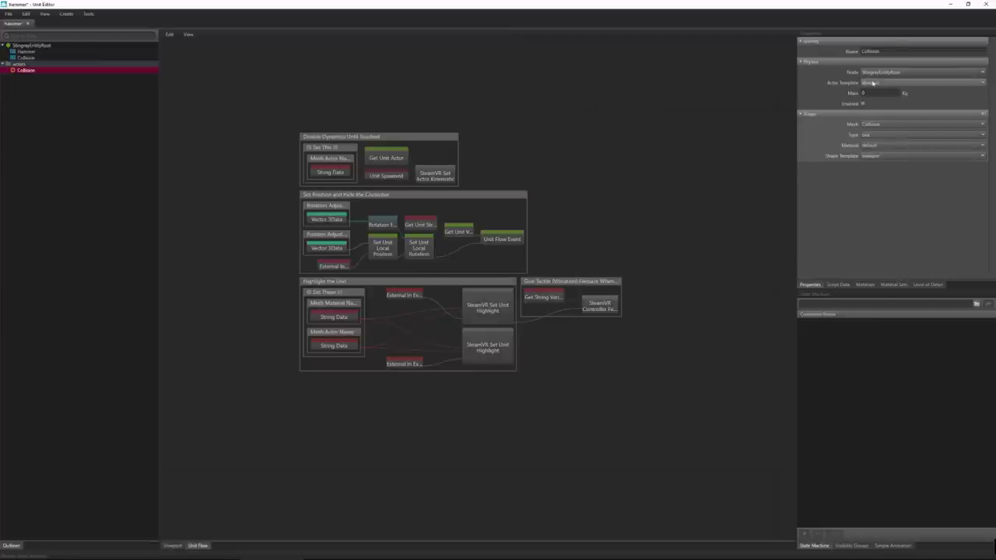
left_click(9, 14)
left_click(21, 42)
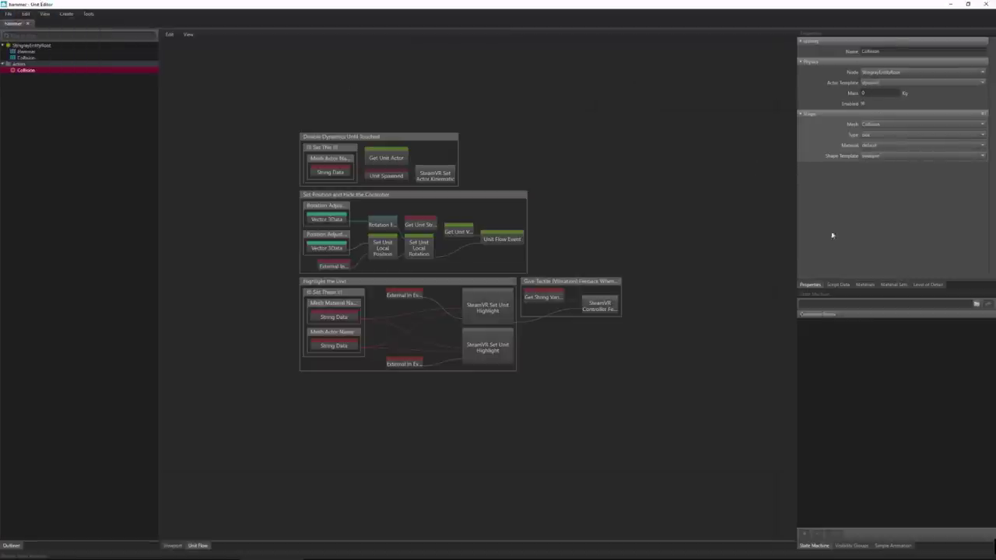
Review the hammer's script data, its Unit Flow node groups and the Collision actor's physics properties
left_click(838, 285)
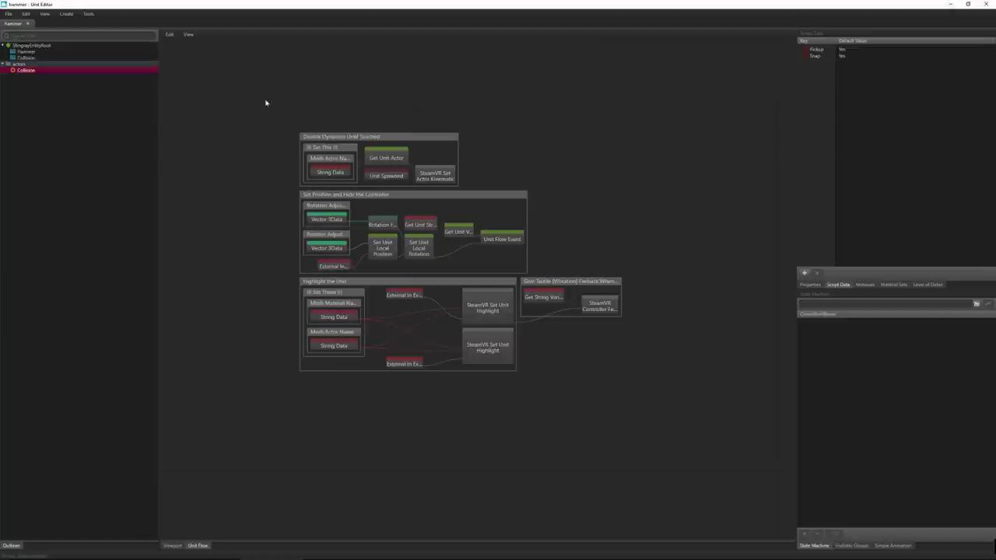
left_click_drag(265, 103, 669, 404)
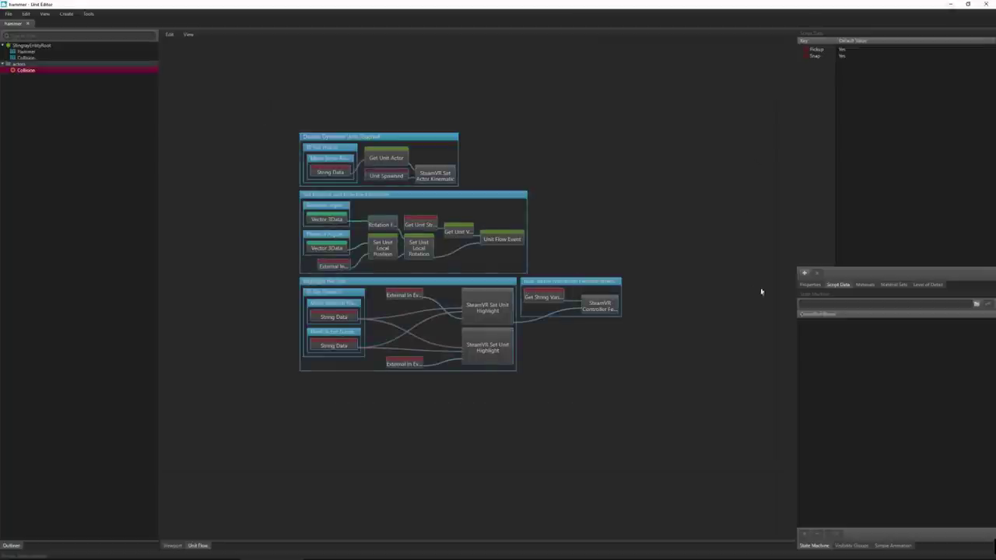
left_click(810, 284)
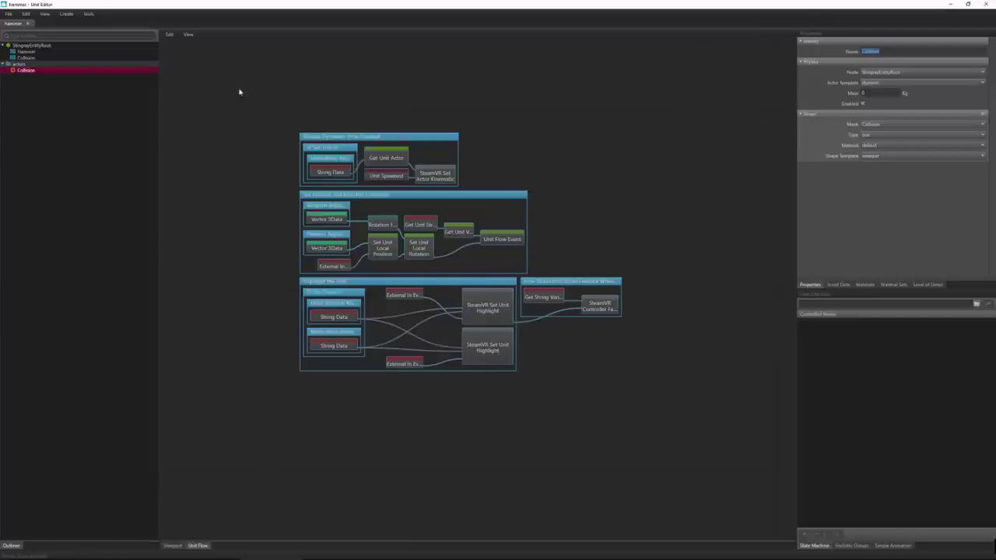
left_click_drag(240, 90, 652, 433)
left_click(272, 279)
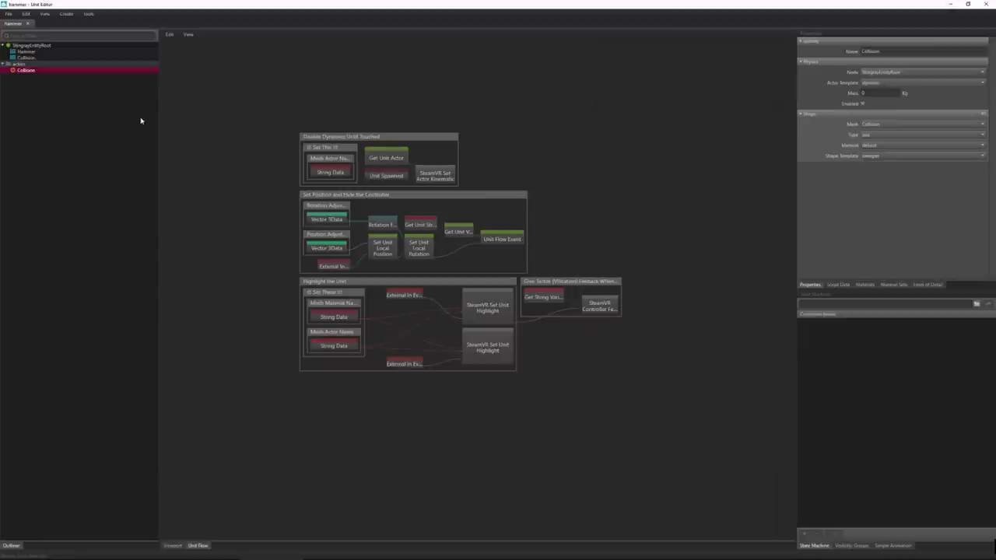
Leave the Unit Editor for the main Stingray Editor window and minimize the File Explorer window covering the level
left_click(8, 14)
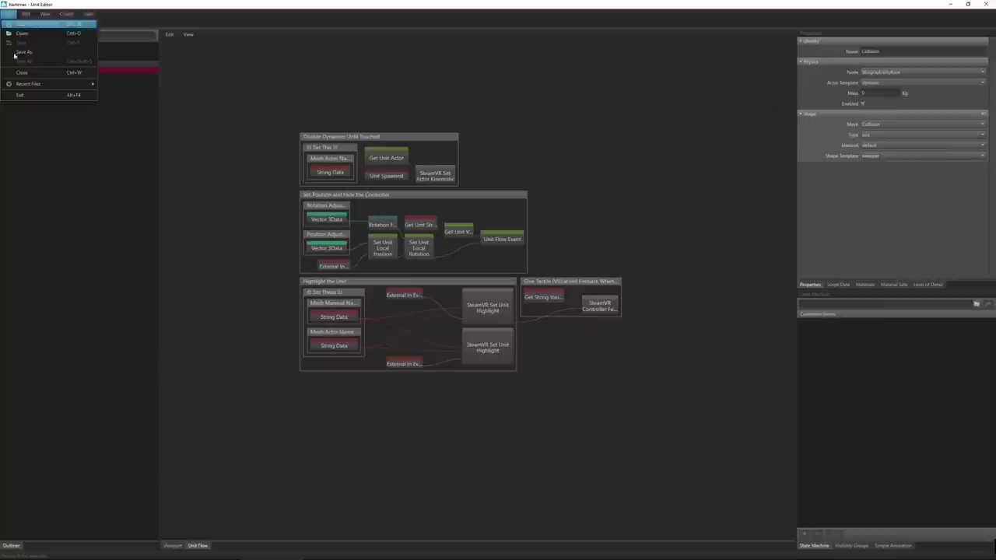
left_click(433, 73)
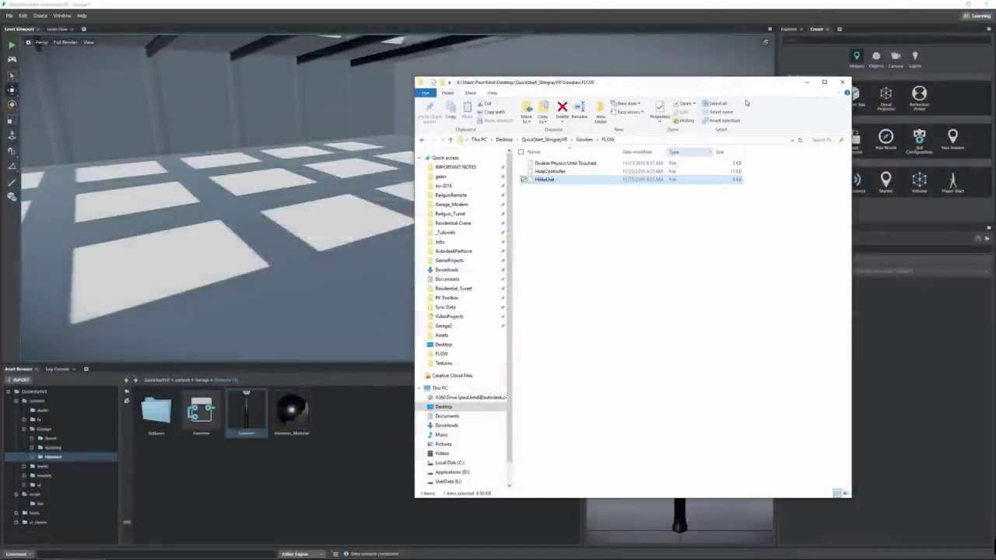
left_click(807, 82)
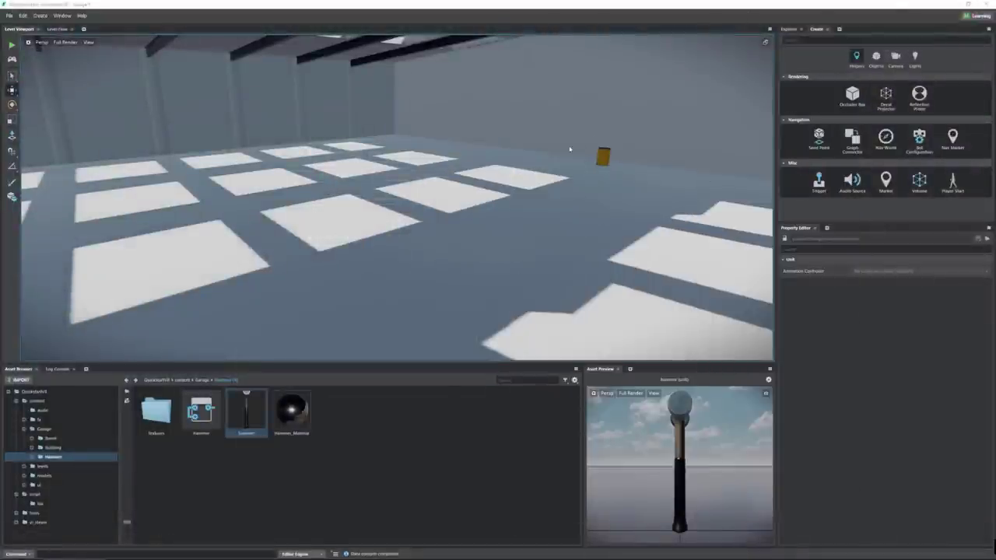
Create a folder named ToolChest inside the Garage content folder and open it
left_click(202, 380)
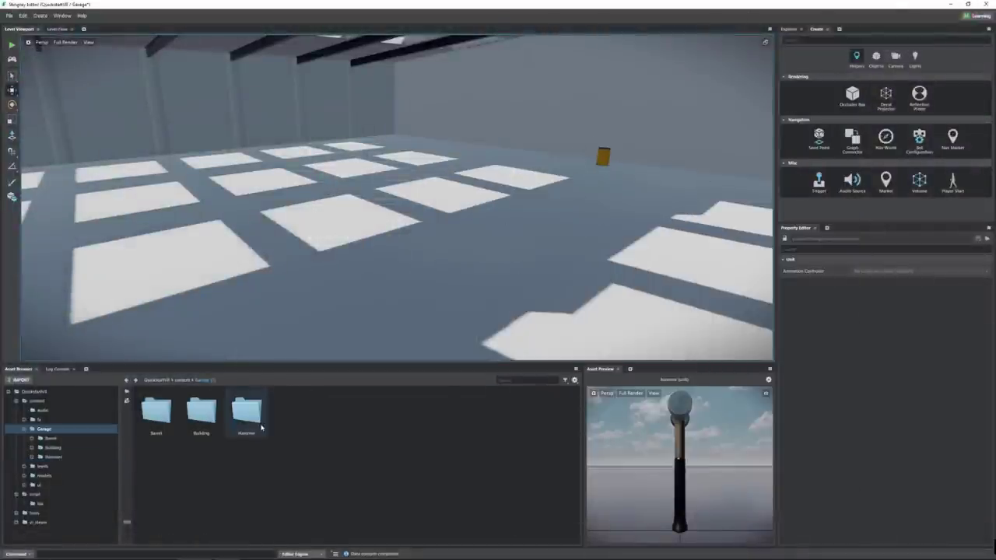
right_click(304, 423)
left_click(333, 445)
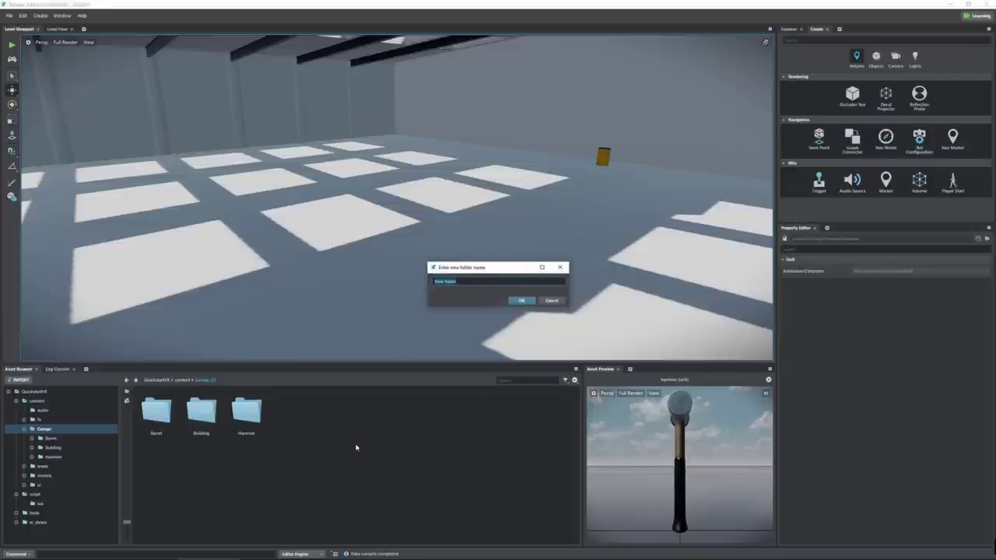
type("toolChest")
key("Return")
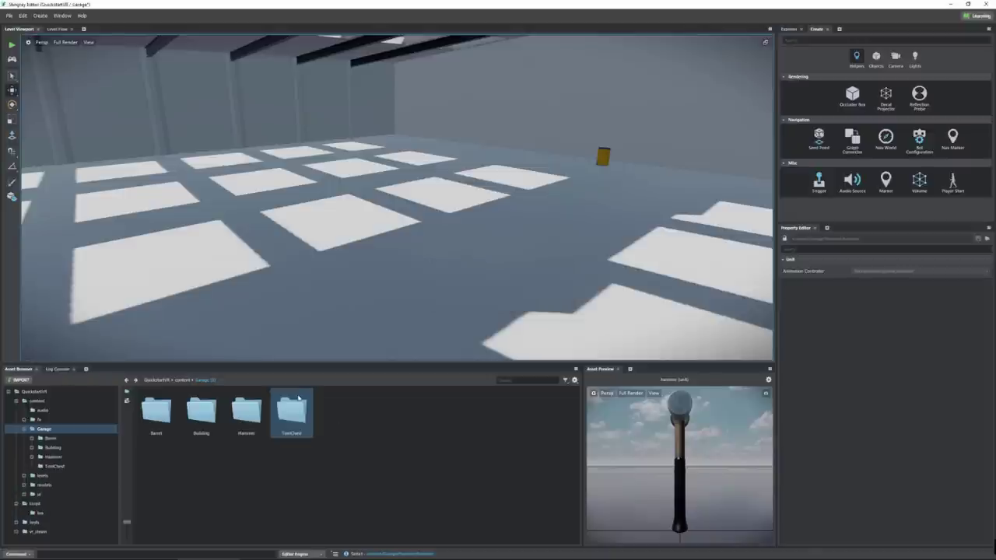
double_click(290, 417)
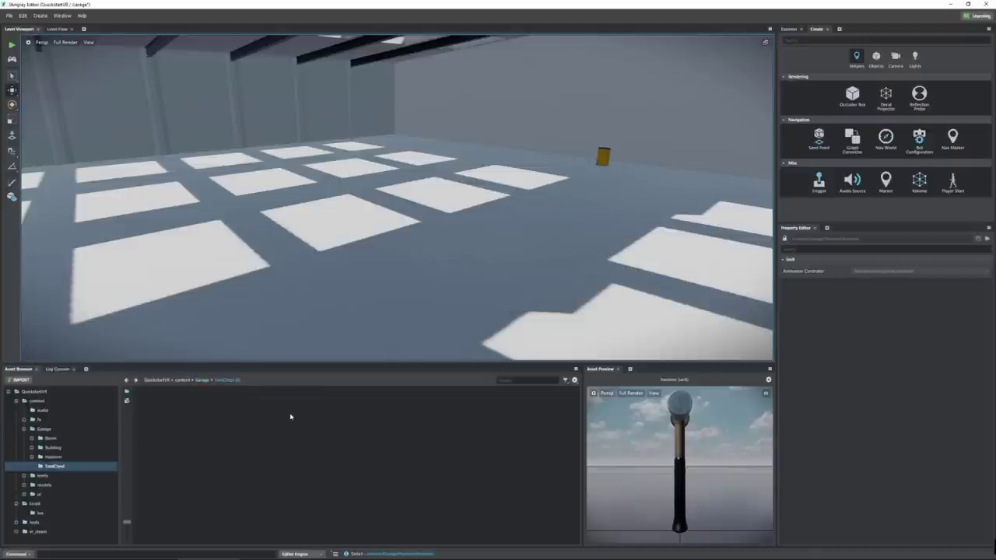
Import ToolChest_Assembled.fbx from the Assets > ToolChest > GameReady folder into the ToolChest folder with the default import options
left_click(19, 379)
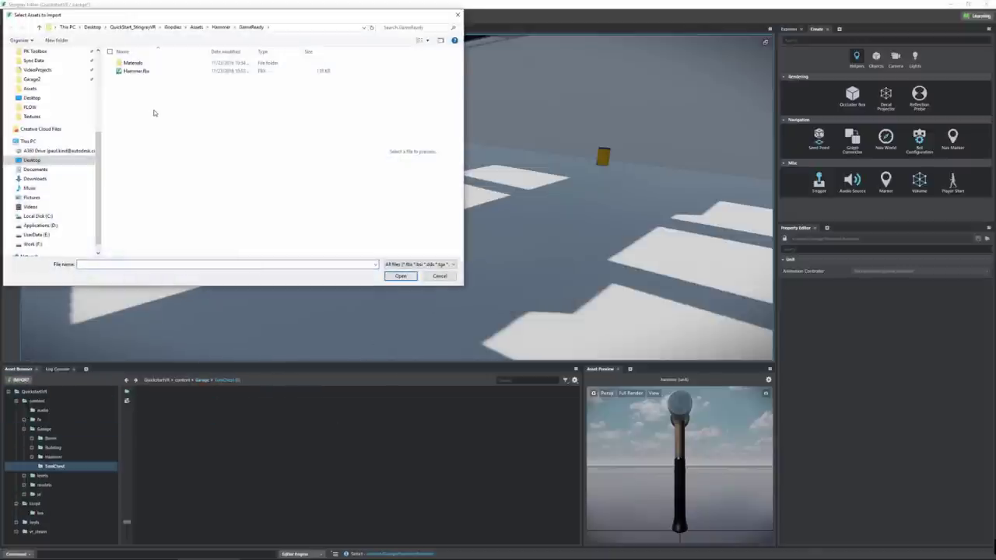
left_click(196, 28)
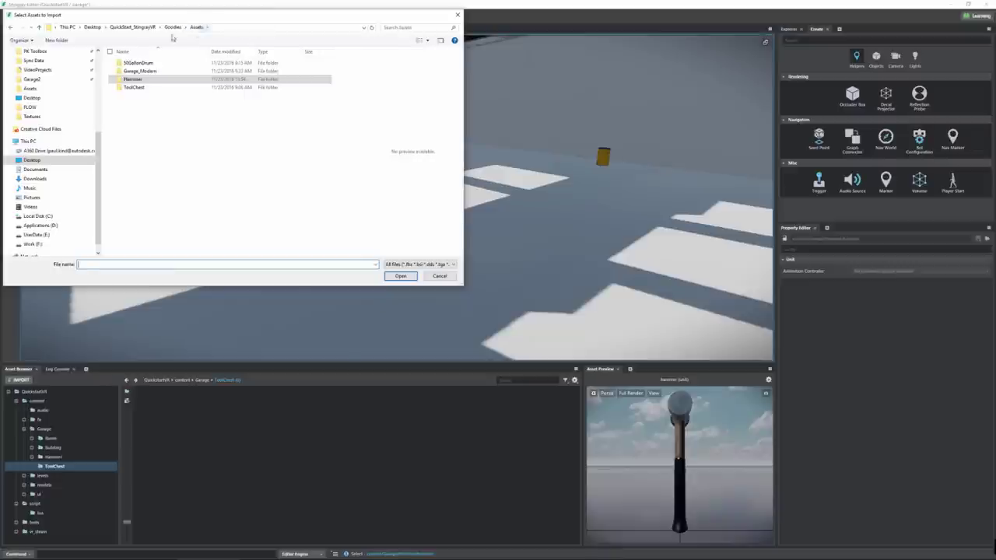
double_click(132, 87)
double_click(136, 63)
double_click(138, 72)
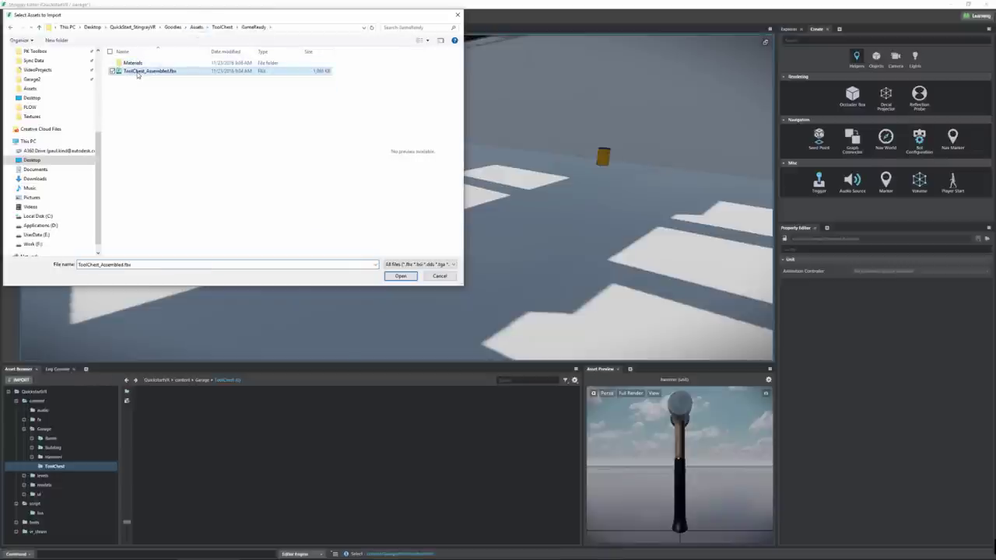
left_click(420, 338)
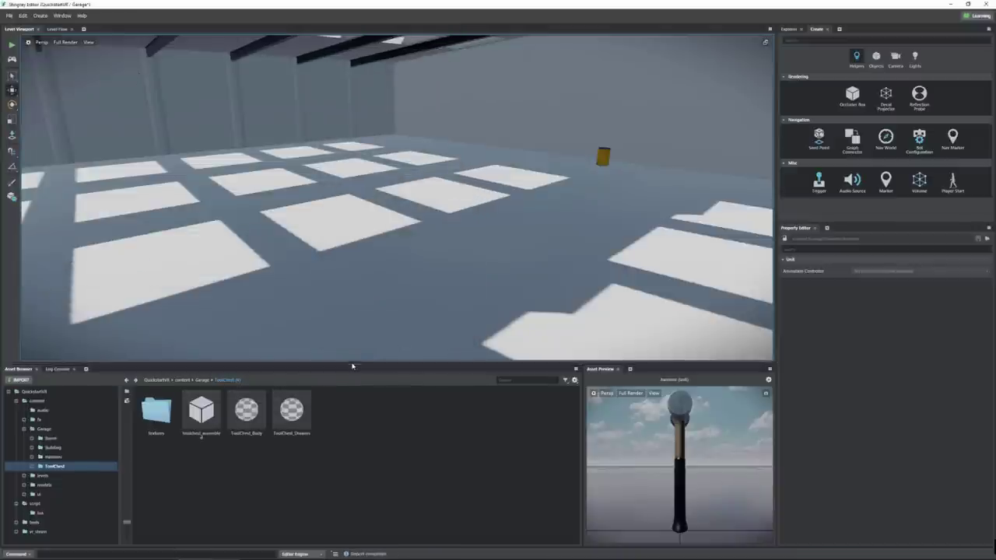
Place the toolchest_assembled unit on the garage floor beside the yellow drum
left_click(201, 413)
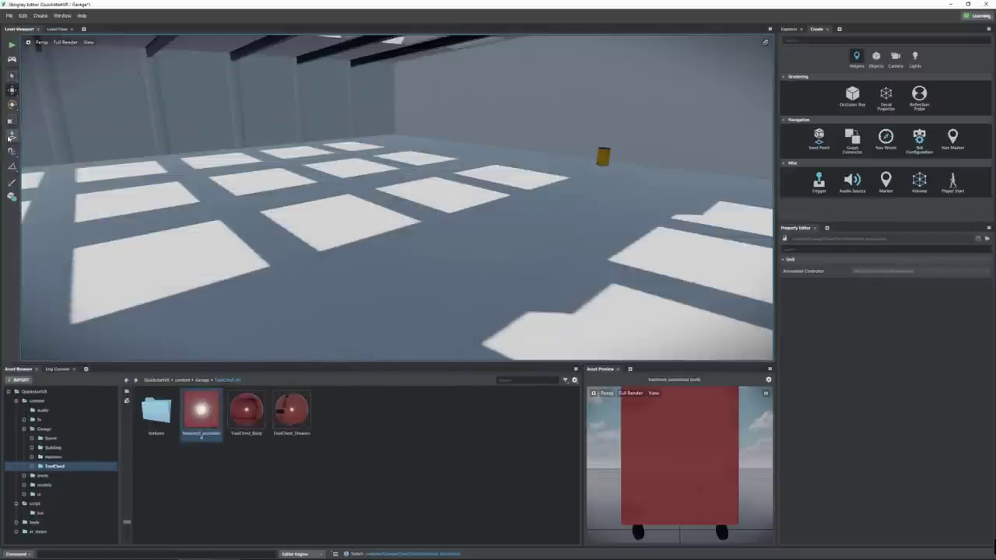
left_click_drag(202, 413, 620, 169)
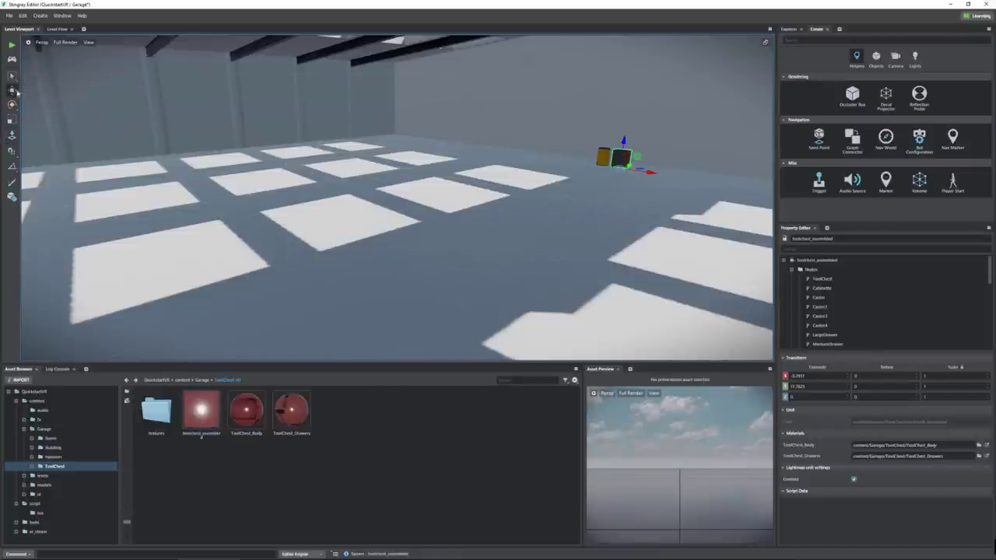
key("f")
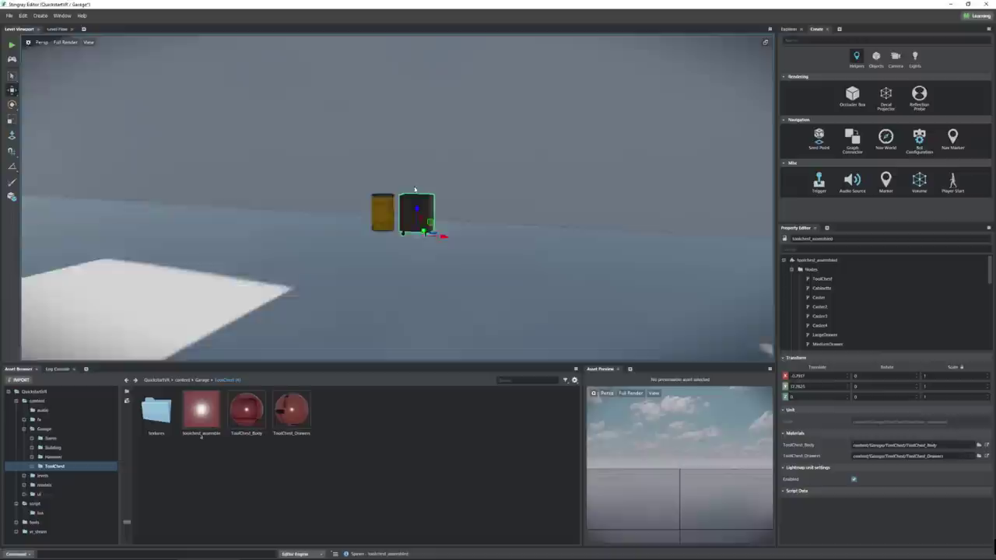
scroll(414, 189, "up", 5)
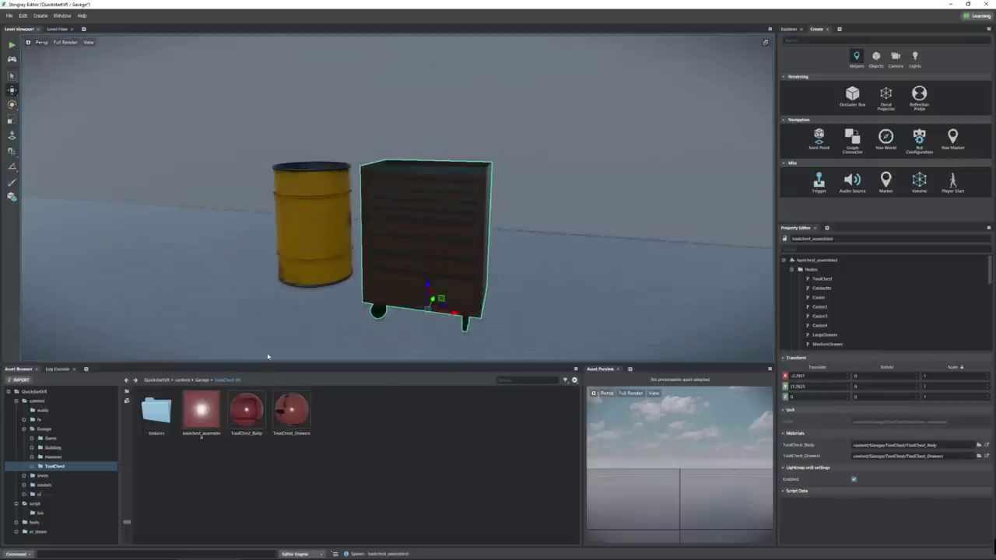
Open the placed tool chest in the Unit Editor and create a physics actor from its Collision mesh
right_click(434, 208)
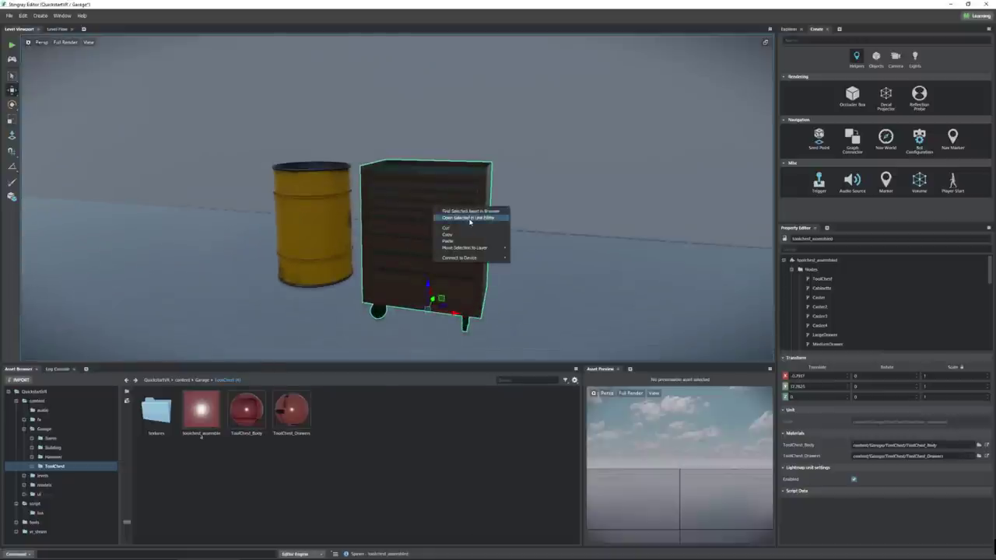
left_click(469, 218)
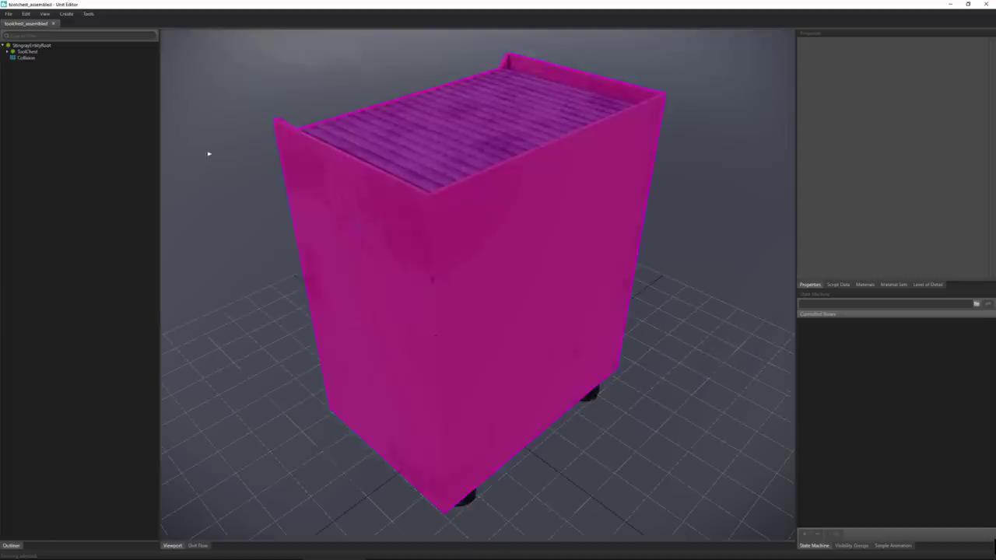
left_click(26, 58)
right_click(26, 59)
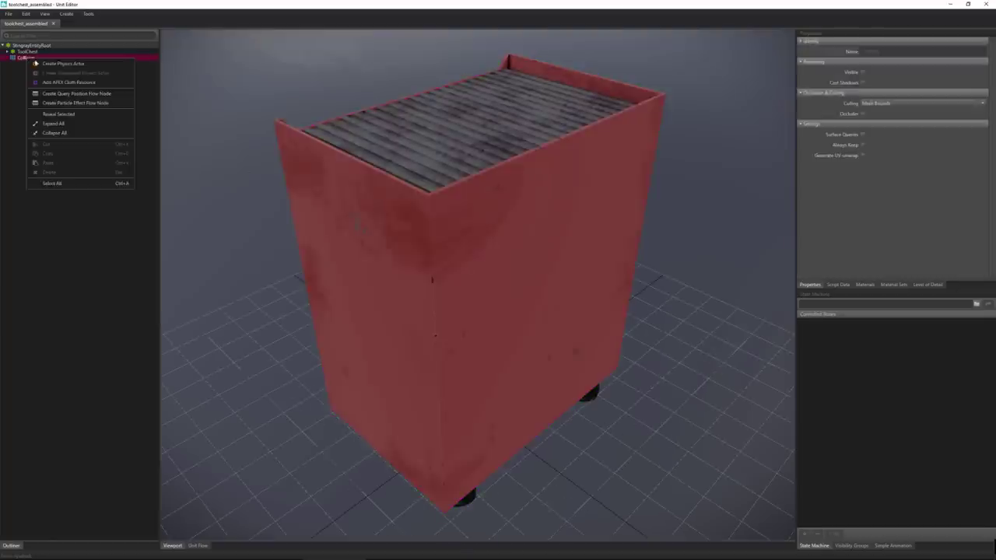
left_click(60, 64)
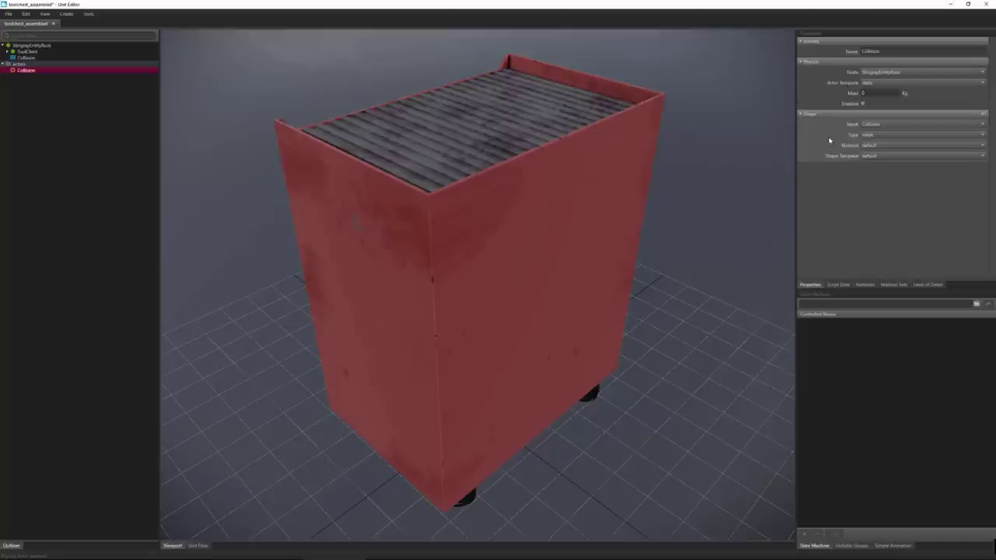
Set the tool chest Collision actor's shape Type to box, then save the unit and close the Unit Editor
left_click(879, 136)
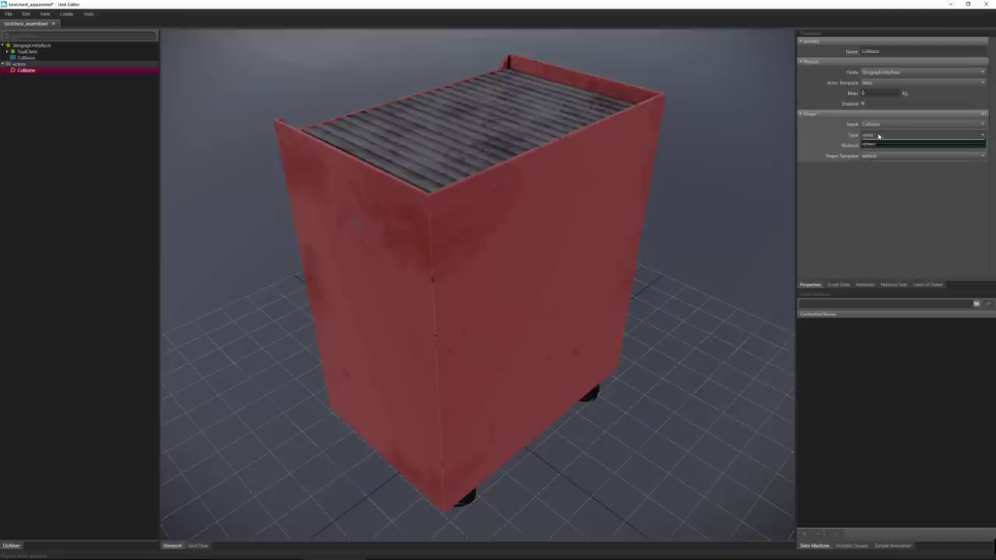
left_click(887, 148)
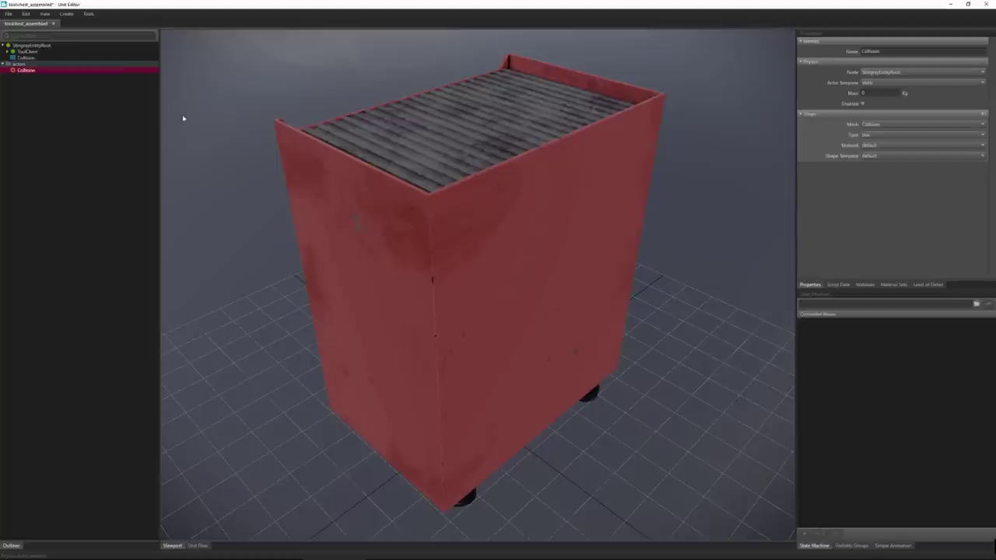
left_click(8, 13)
left_click(17, 44)
left_click(984, 5)
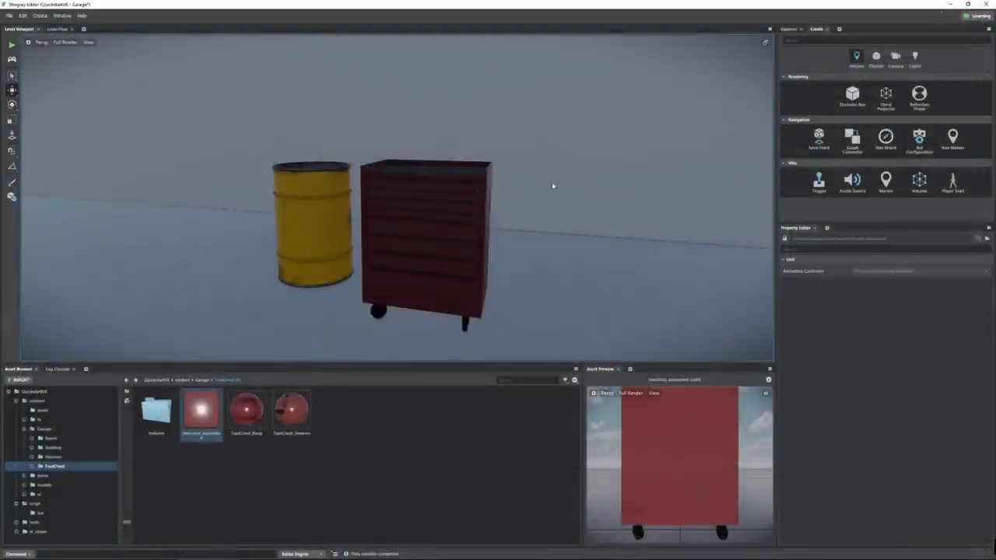
Move the yellow drum along the floor toward the wall so it stands next to the tool chest
left_click_drag(596, 138, 280, 231, "alt")
left_click(280, 231)
left_click_drag(280, 285, 401, 221)
left_click(262, 246)
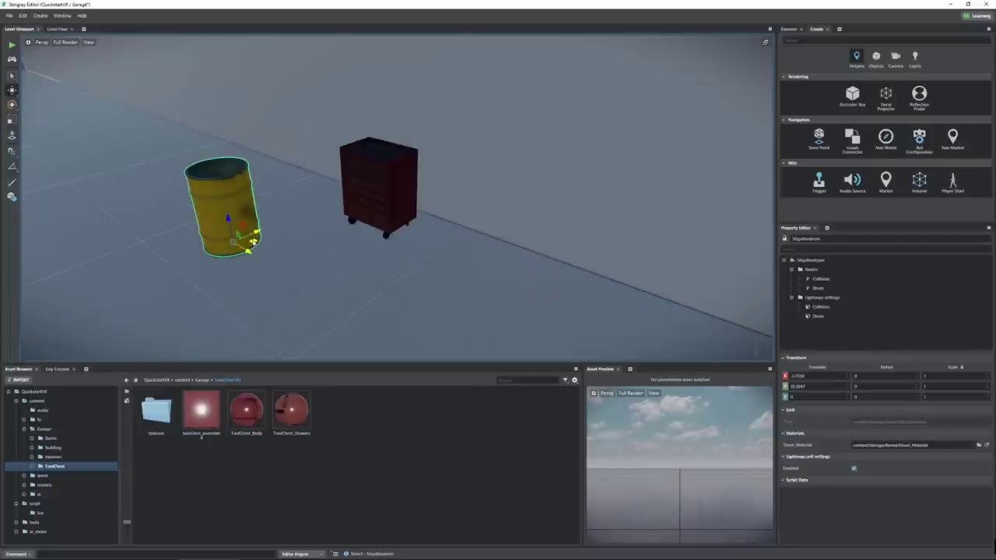
left_click_drag(254, 243, 343, 204)
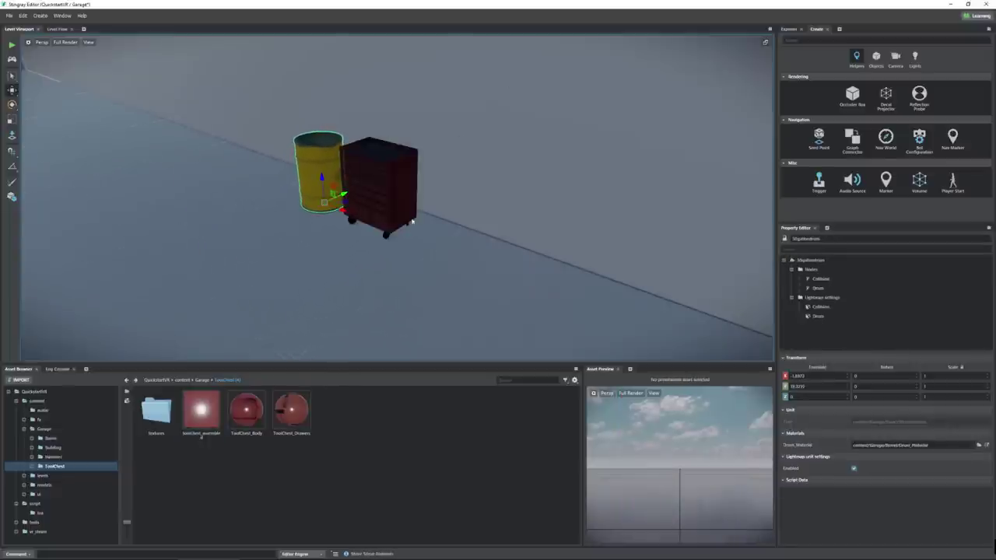
left_click_drag(412, 222, 373, 266, "alt")
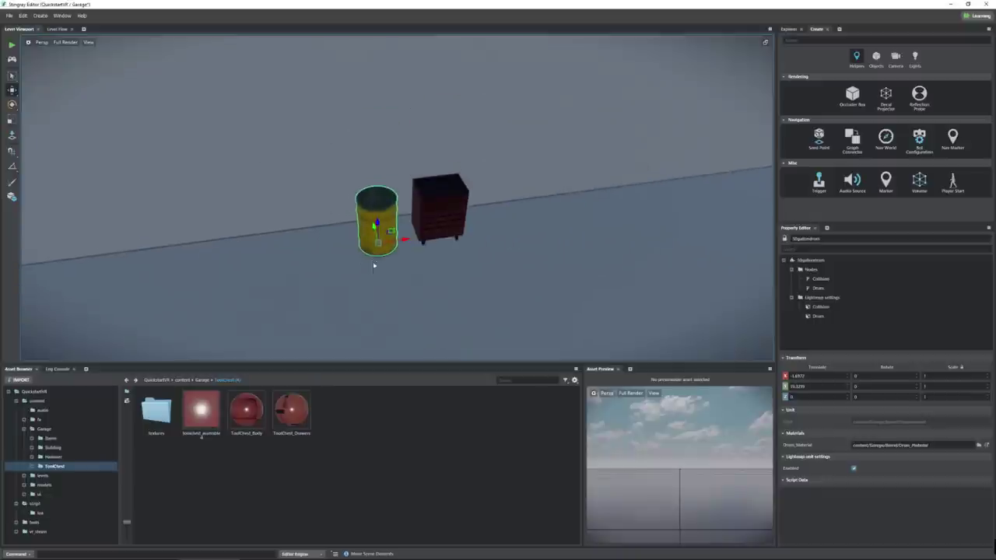
Place the hammer unit from the Garage Hammer folder on top of the tool chest
left_click(202, 380)
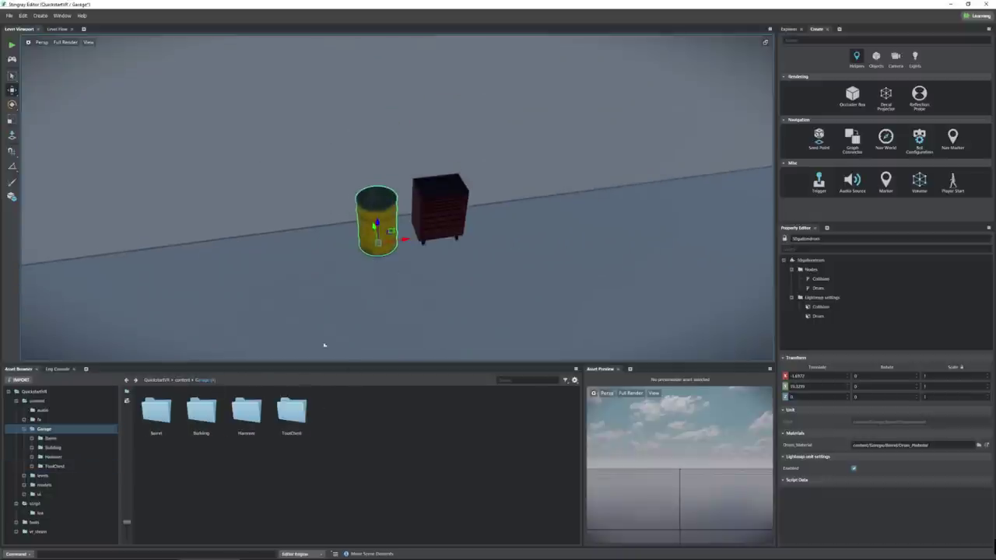
double_click(246, 410)
left_click(254, 410)
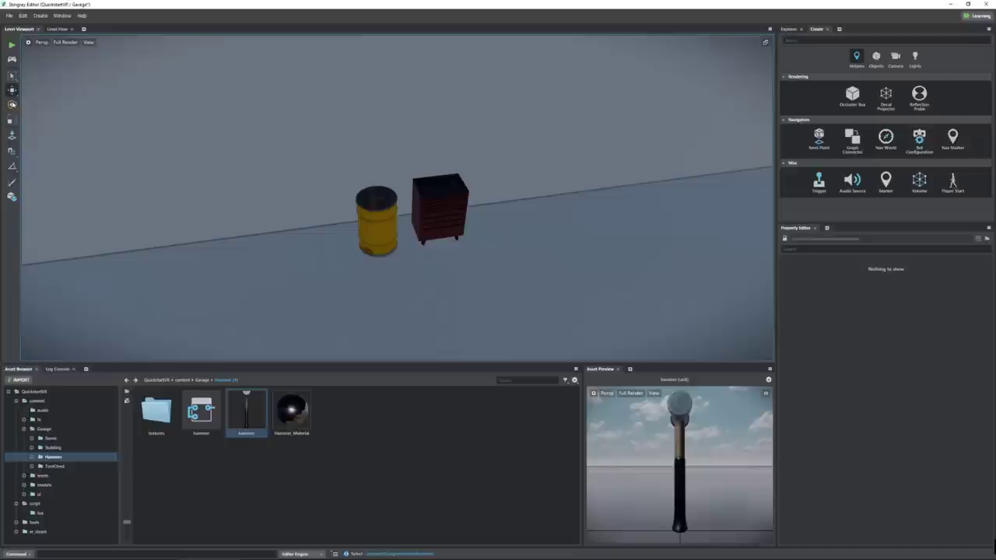
left_click(436, 183)
key("w")
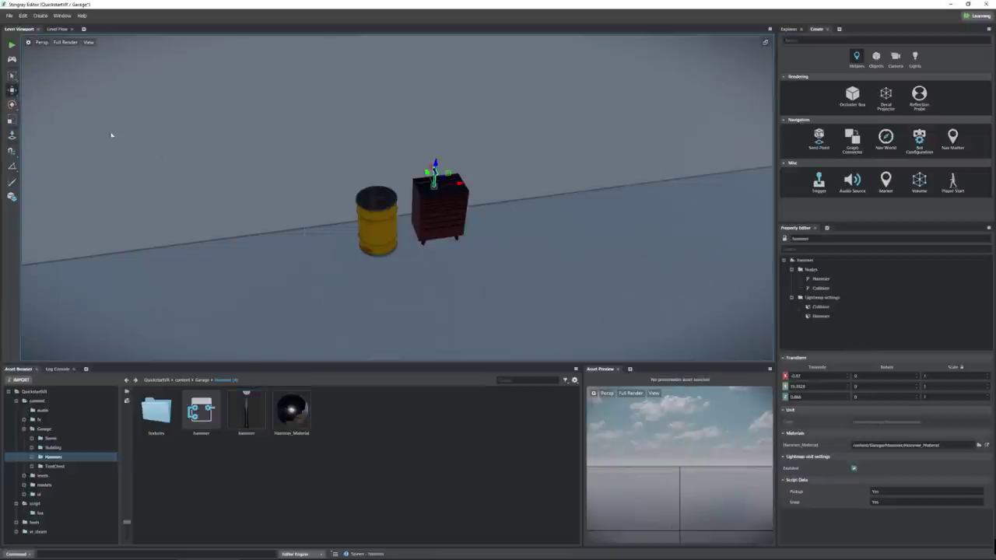
key("f")
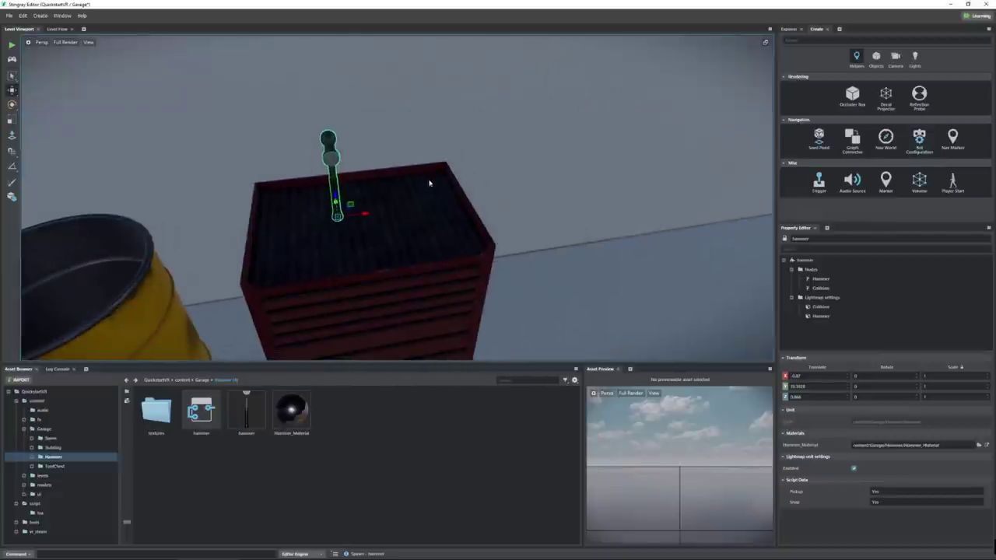
Rotate the hammer to lie flat and raise it onto the tool chest's ribbed top surface
left_click(12, 106)
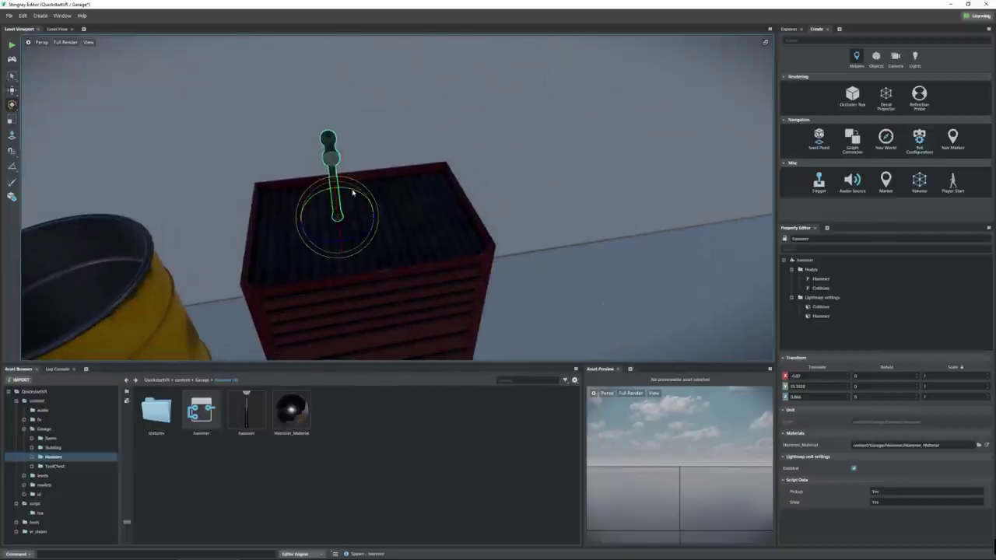
left_click_drag(352, 192, 378, 187)
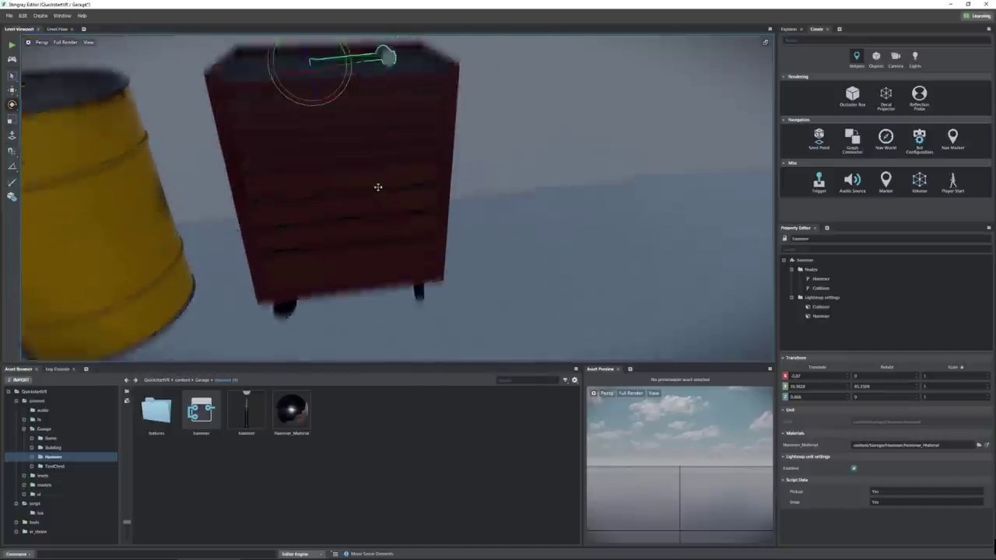
key("f")
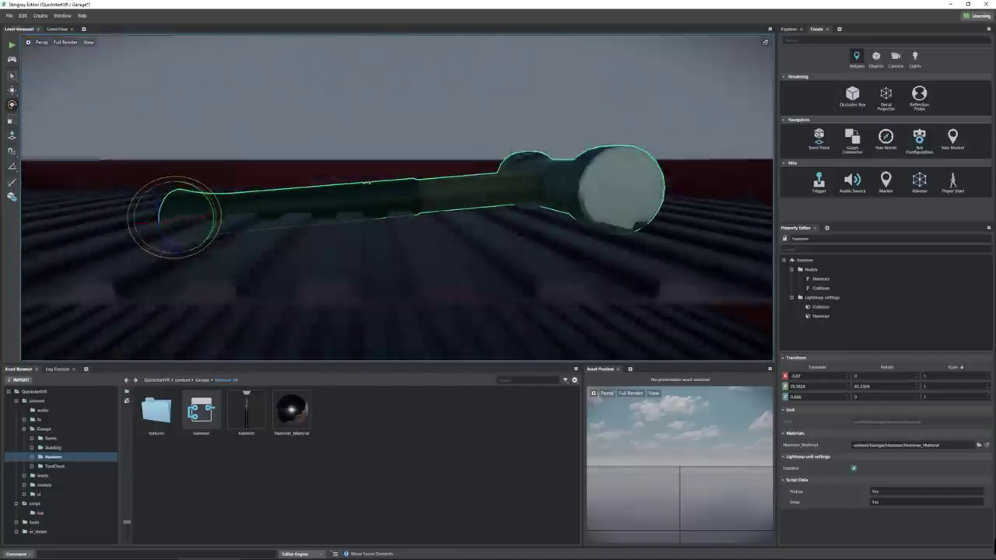
key("w")
left_click_drag(181, 192, 187, 143)
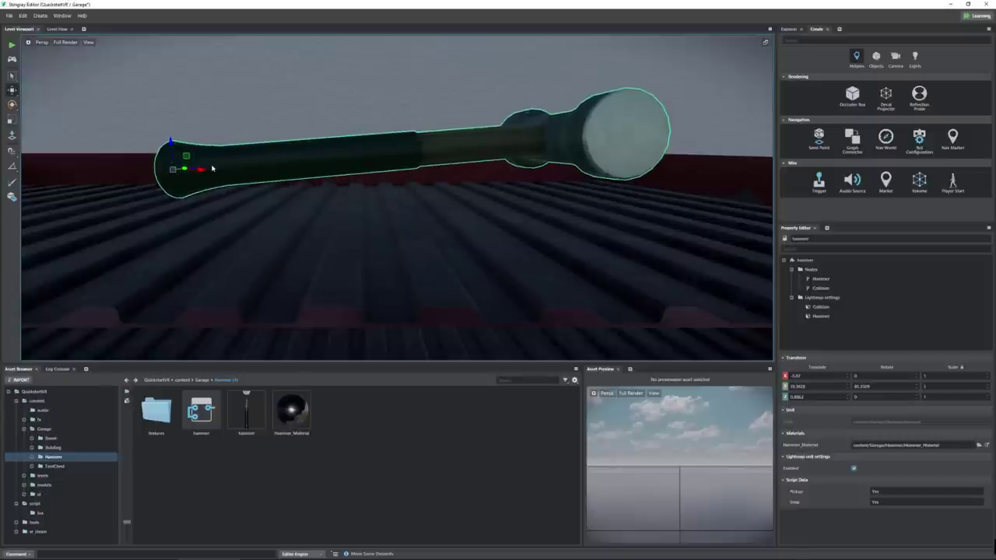
key("e")
left_click_drag(207, 159, 208, 161)
scroll(261, 186, "down", 10)
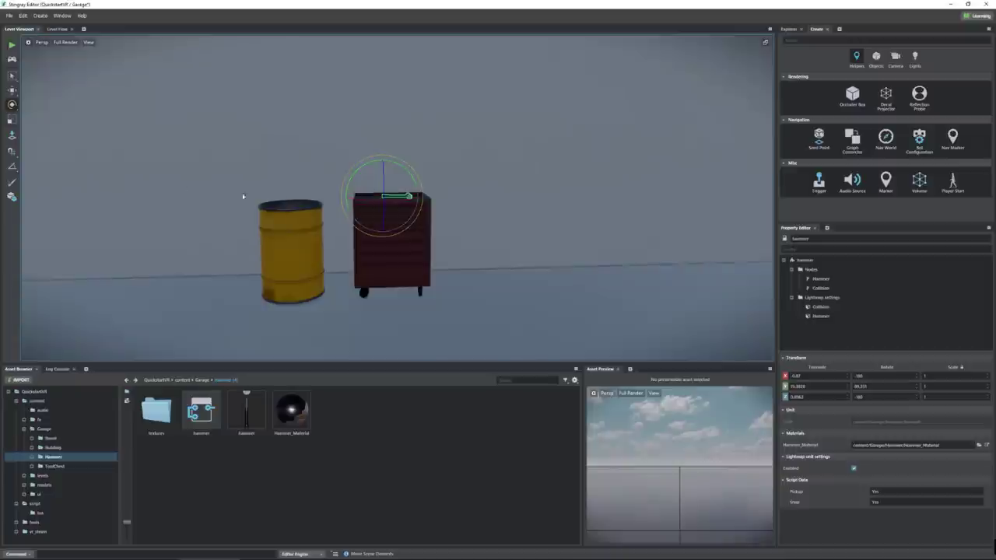
left_click_drag(244, 195, 280, 172, "alt")
left_click(12, 90)
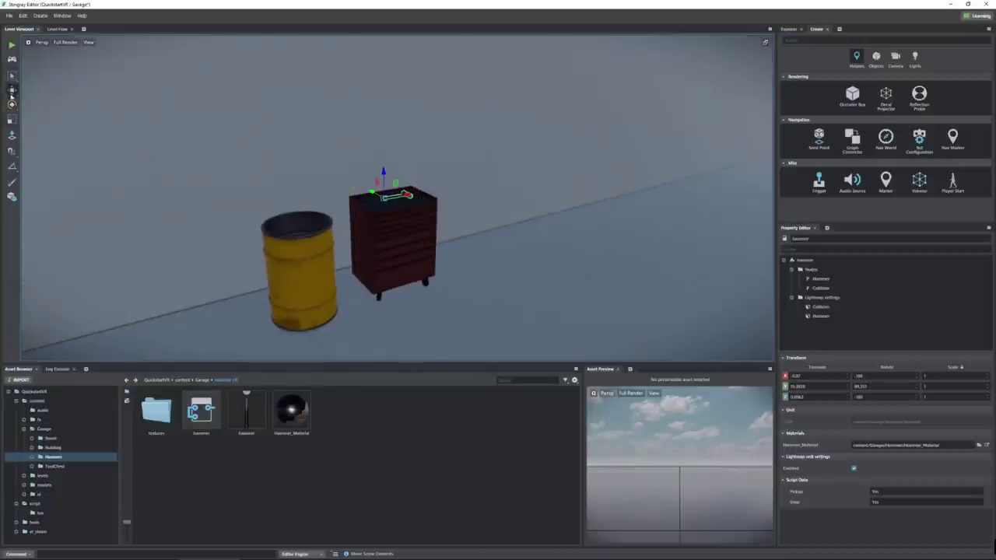
Rotate the Sun Light so its light falls on the drum and tool chest by the wall
left_click_drag(465, 227, 187, 133, "alt")
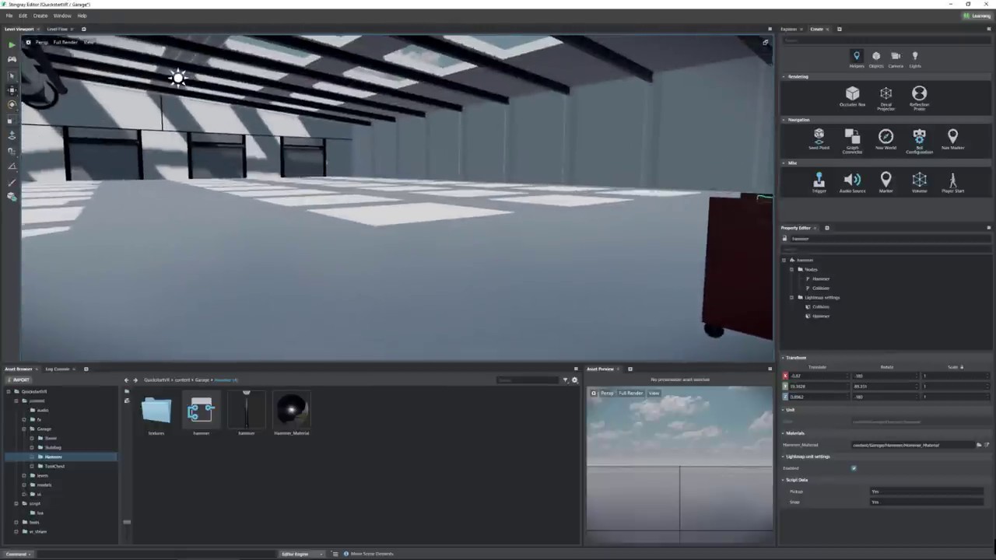
left_click(70, 119)
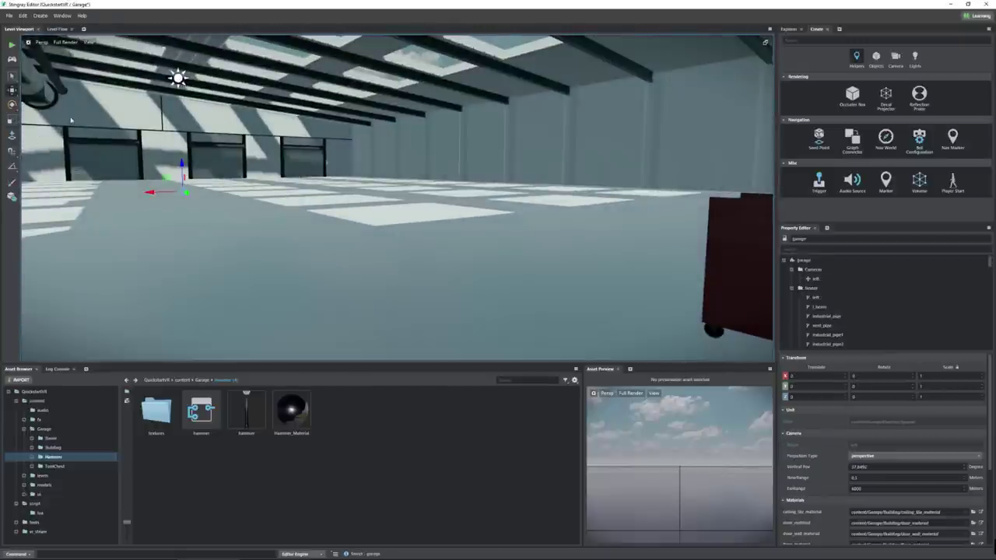
left_click_drag(185, 99, 447, 136, "alt")
left_click(155, 63)
left_click(11, 104)
left_click_drag(234, 79, 208, 92)
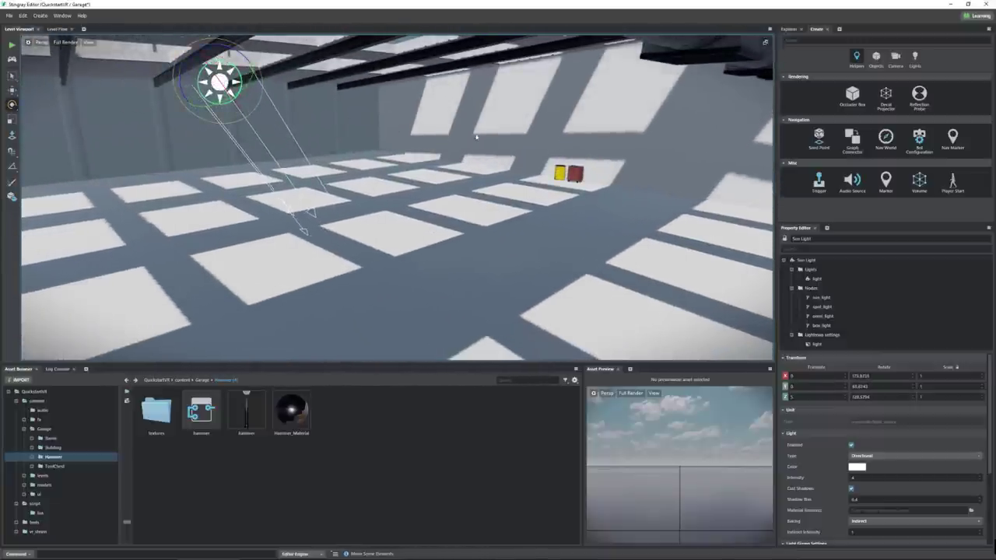
Open the hammer lying on the tool chest in the Unit Editor and display its unit flow graph
left_click_drag(476, 137, 168, 162, "alt")
scroll(484, 204, "up", 5)
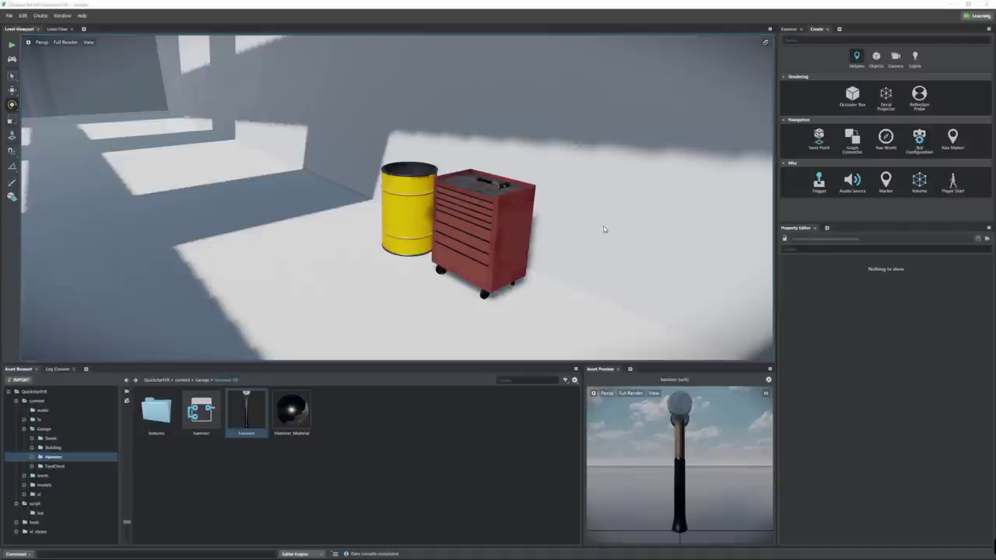
left_click_drag(548, 214, 473, 215, "alt")
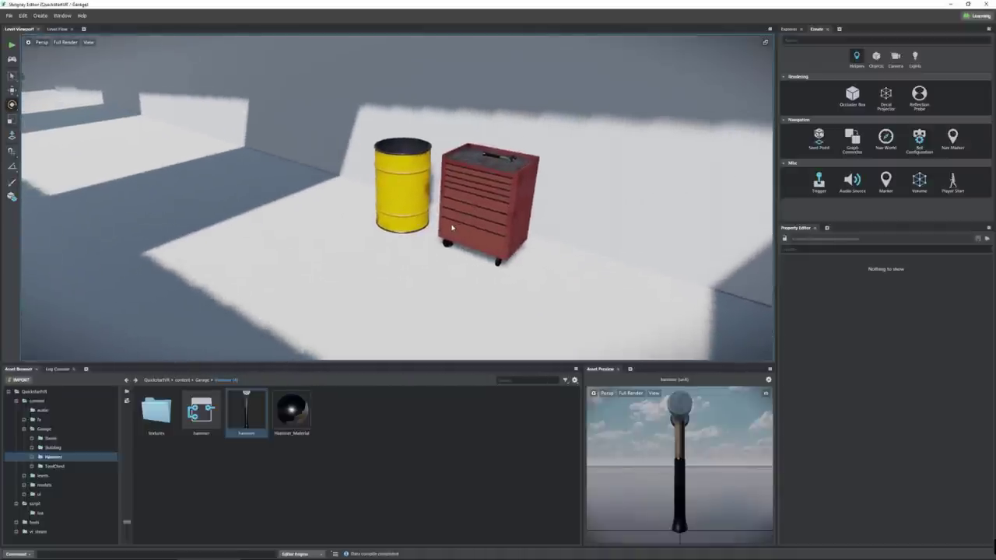
left_click(516, 161)
right_click(518, 160)
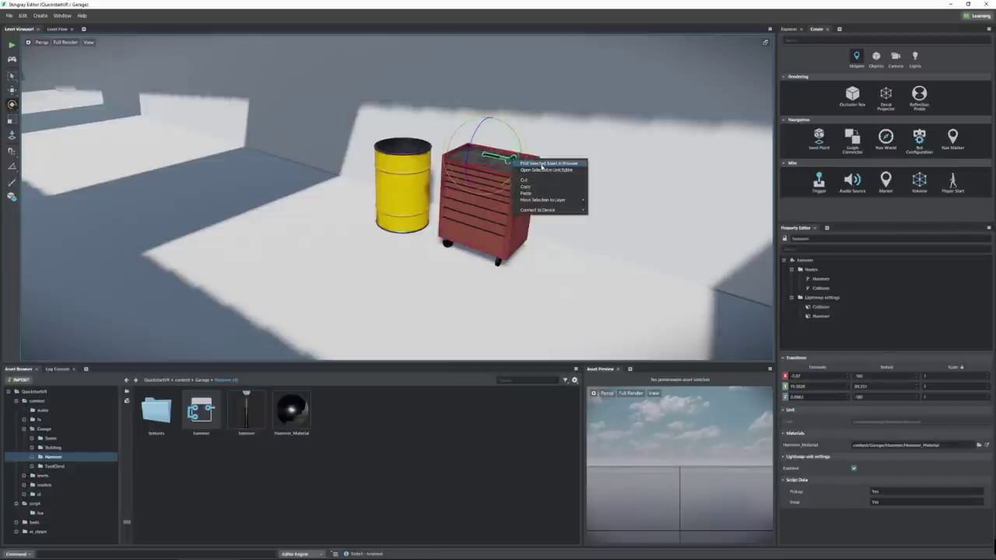
left_click(542, 169)
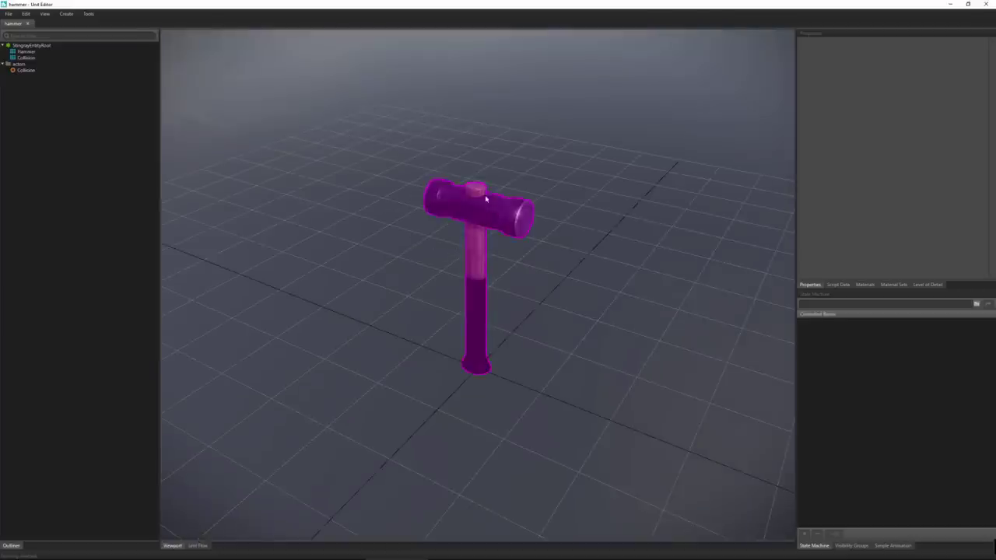
left_click(487, 201)
left_click(198, 546)
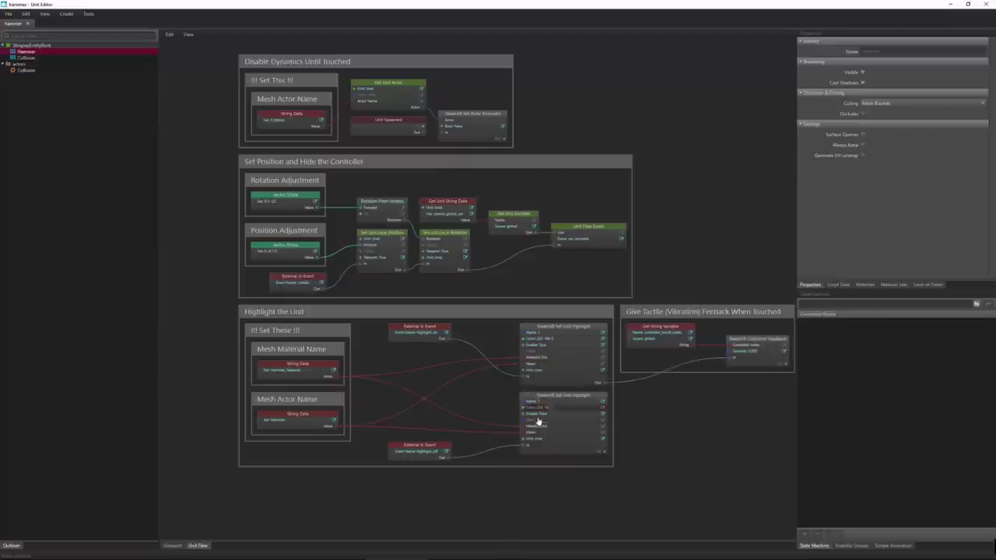
Rename the Mesh Actor Name group inside Highlight the Unit to "Mesh Name"
double_click(292, 399)
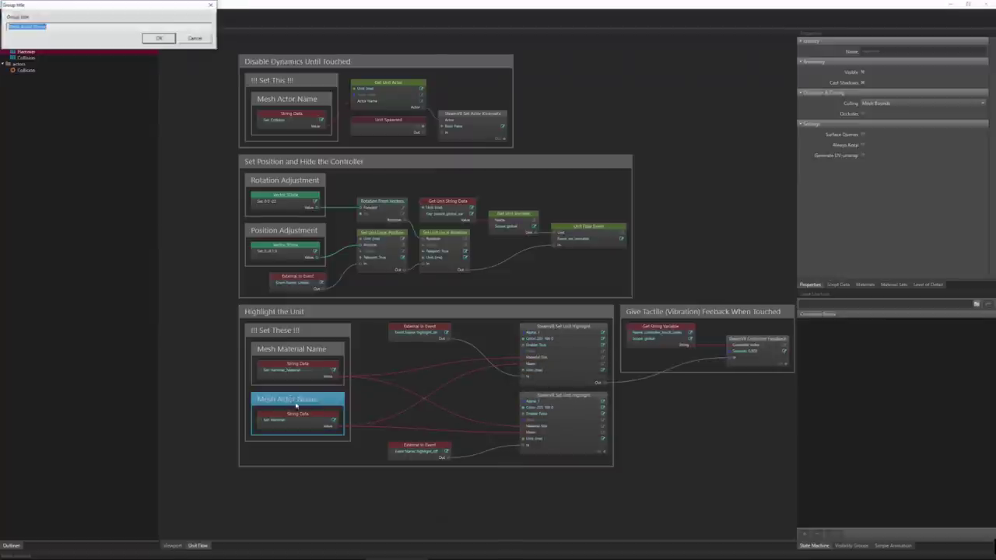
double_click(29, 27)
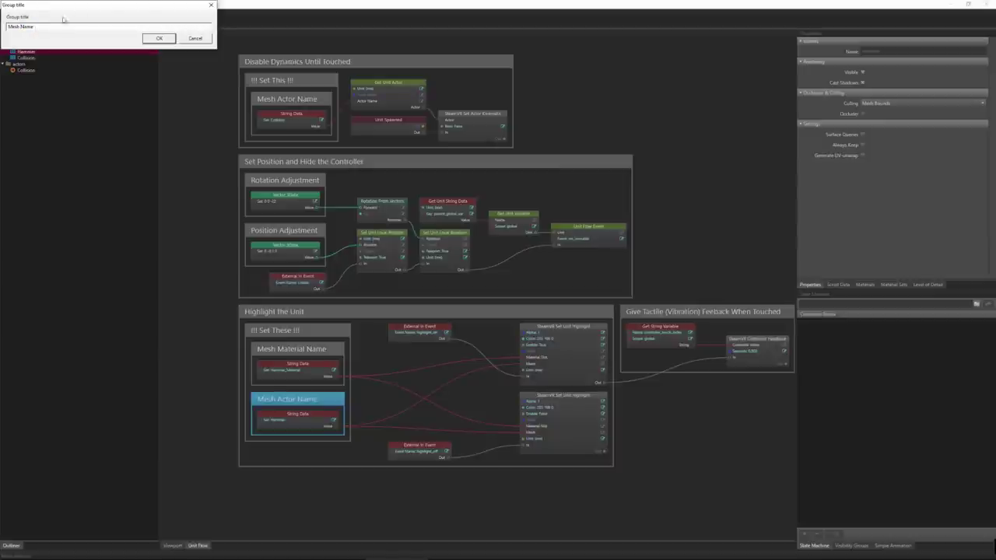
left_click(160, 39)
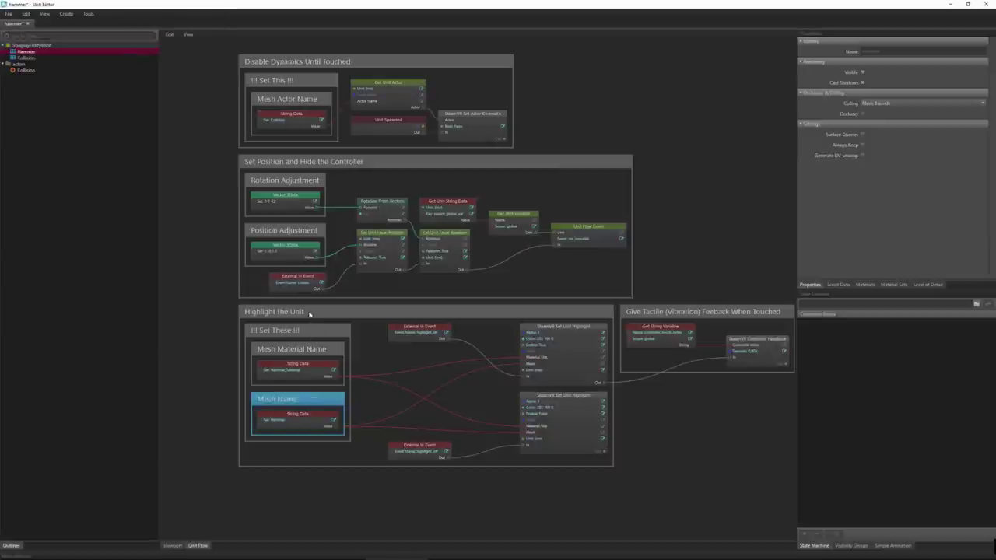
Save the hammer unit and close the Unit Editor
left_click(8, 14)
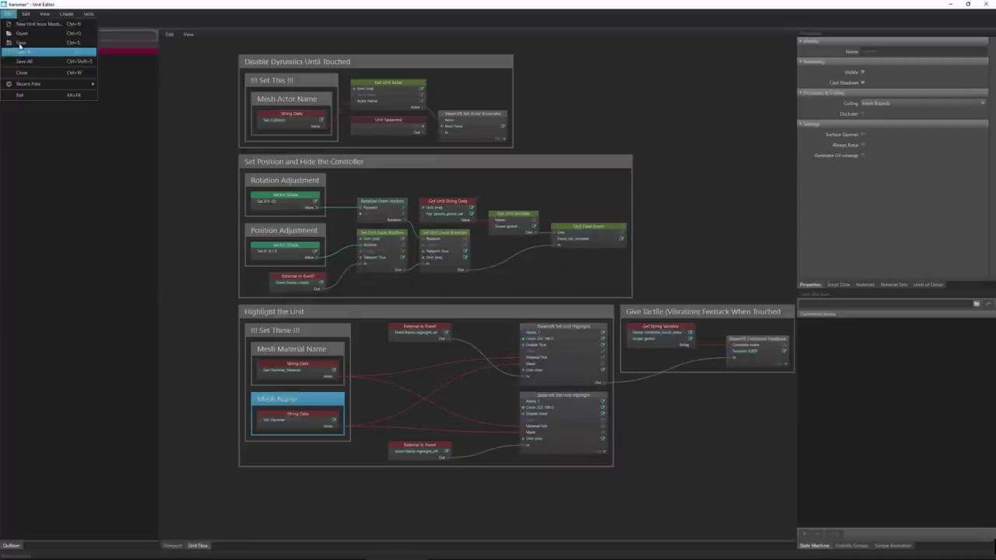
left_click(22, 47)
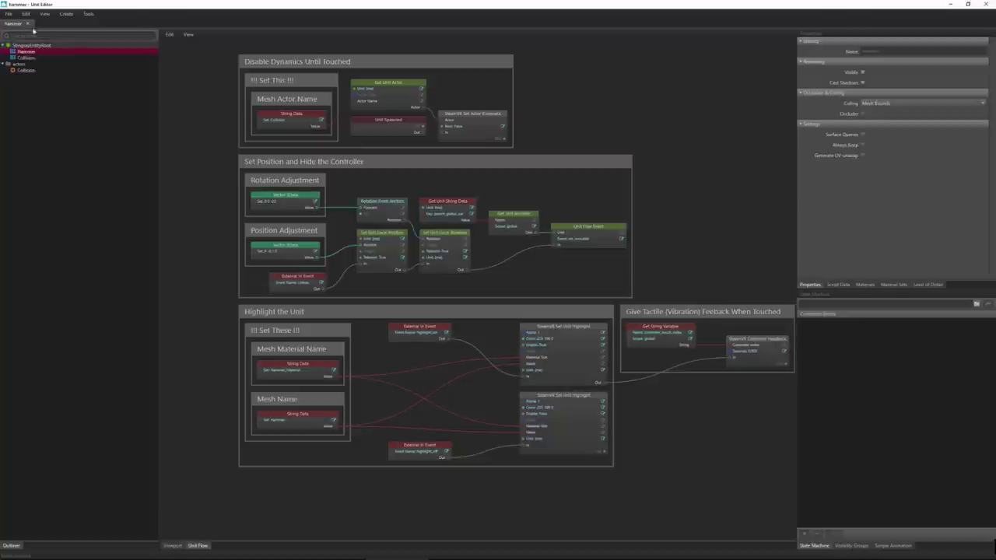
left_click(8, 14)
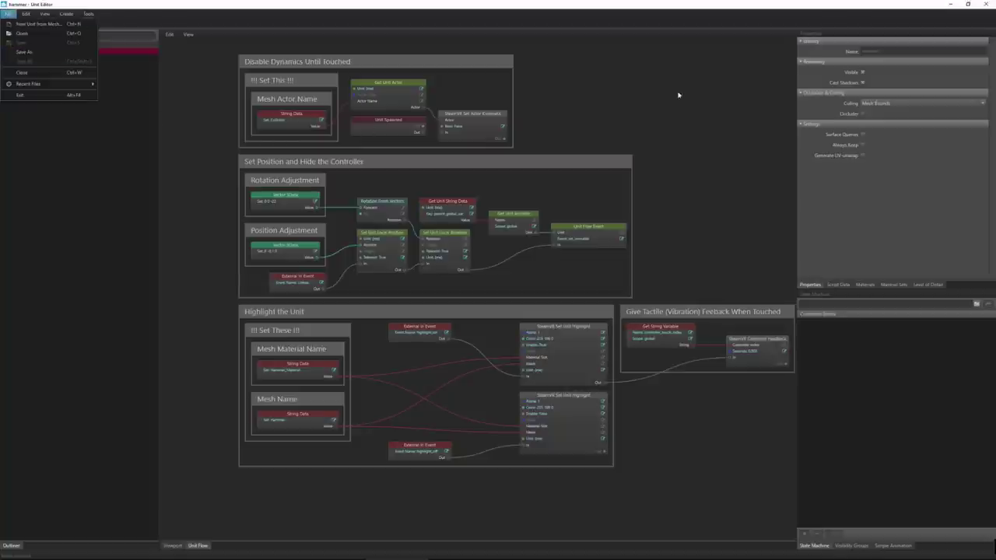
left_click(950, 4)
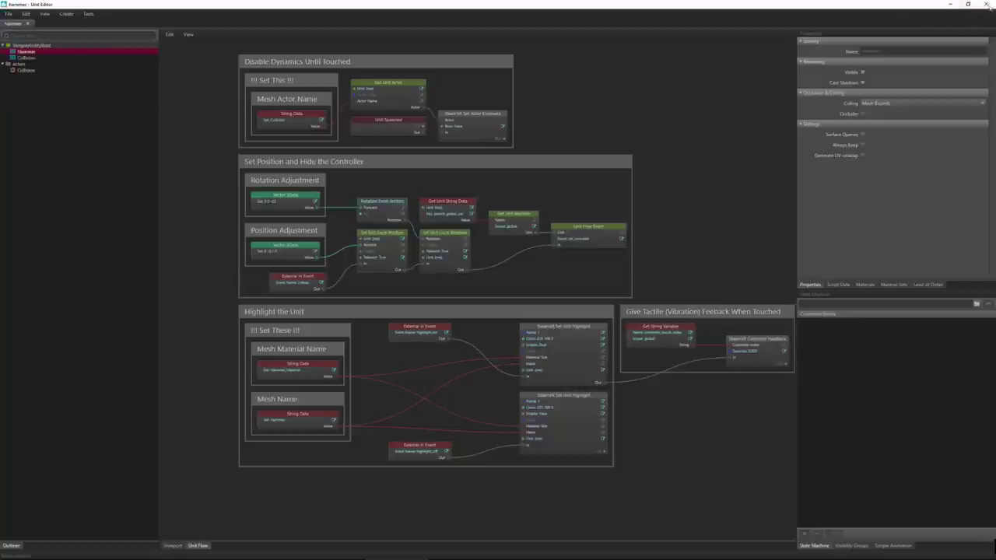
left_click(988, 4)
Open the garage building unit in the Unit Editor from its floor in the level
right_click_drag(489, 210, 518, 176)
right_click(394, 187)
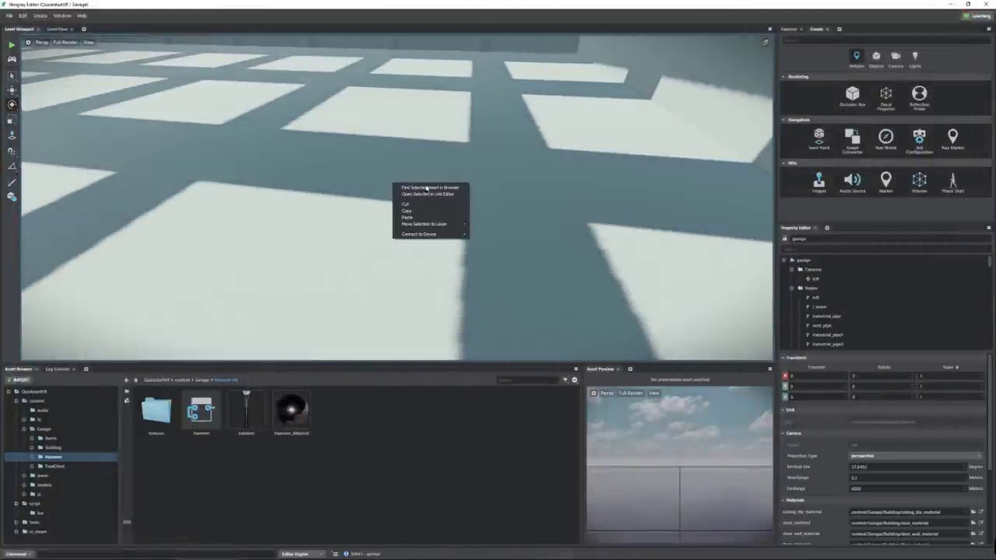
left_click(427, 194)
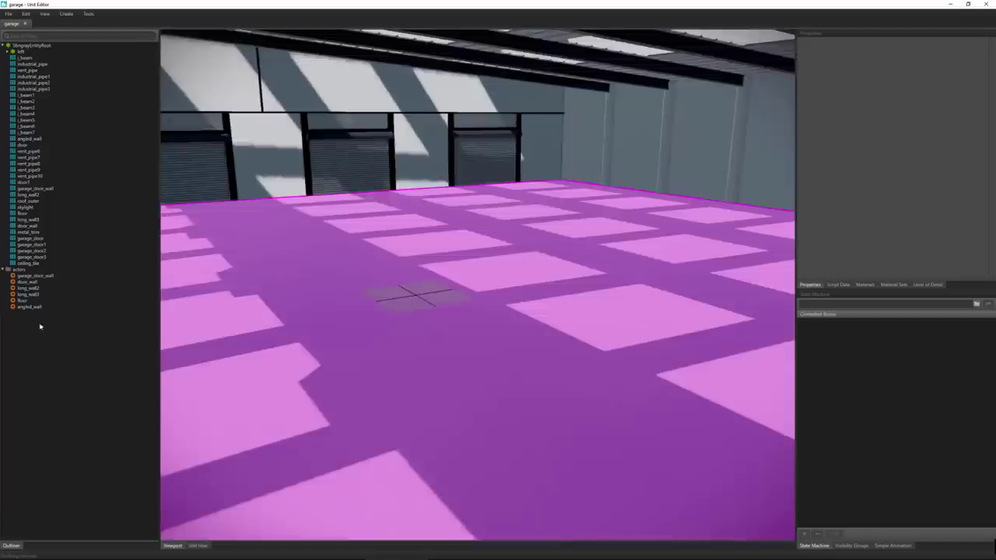
Check the garage's angled_wall and floor actors, choosing mesh as the floor's shape type, and return to the level
left_click(29, 306)
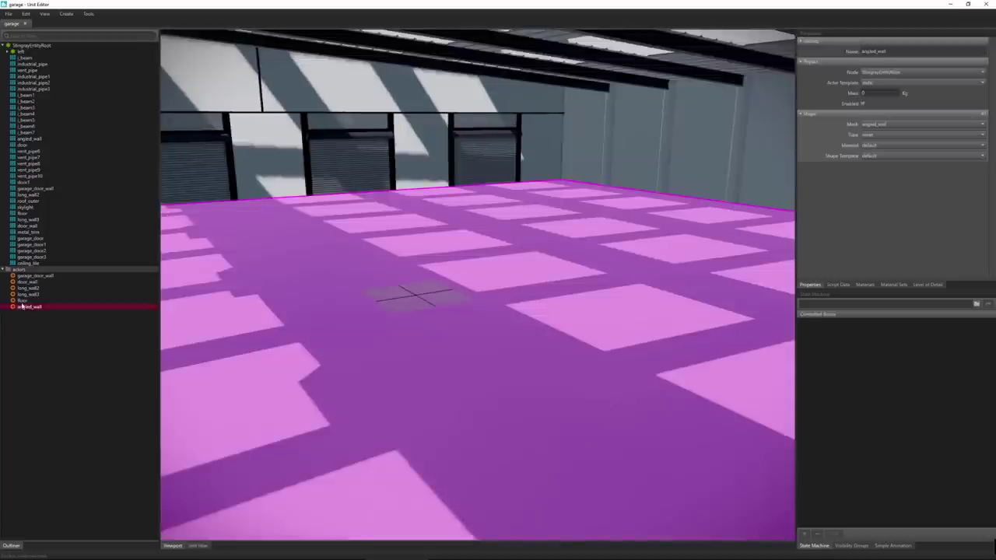
left_click(23, 301)
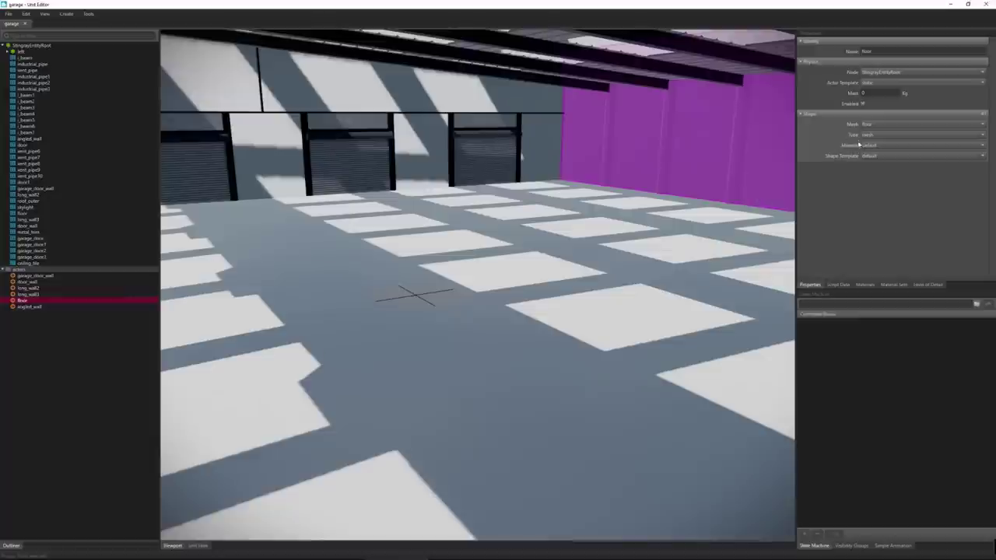
left_click(869, 135)
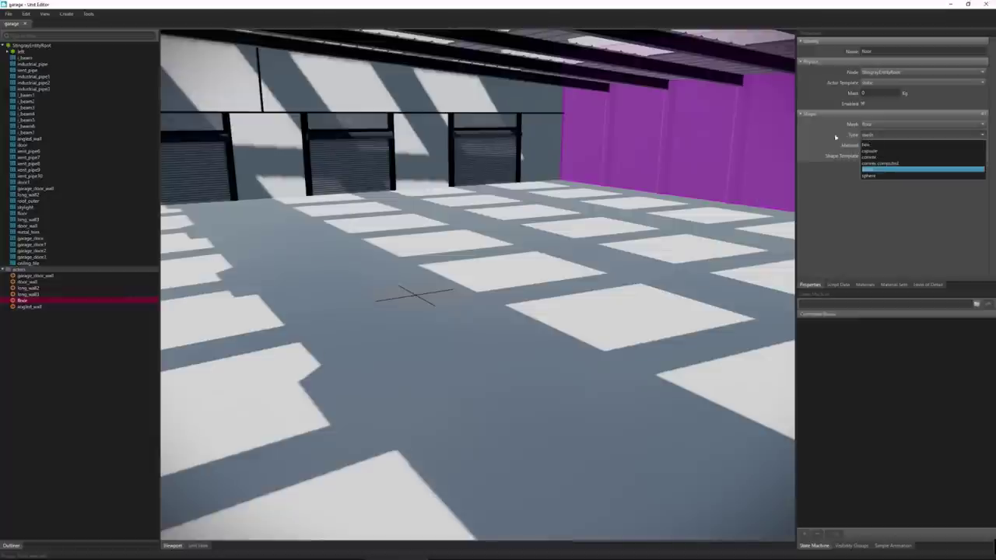
left_click(869, 170)
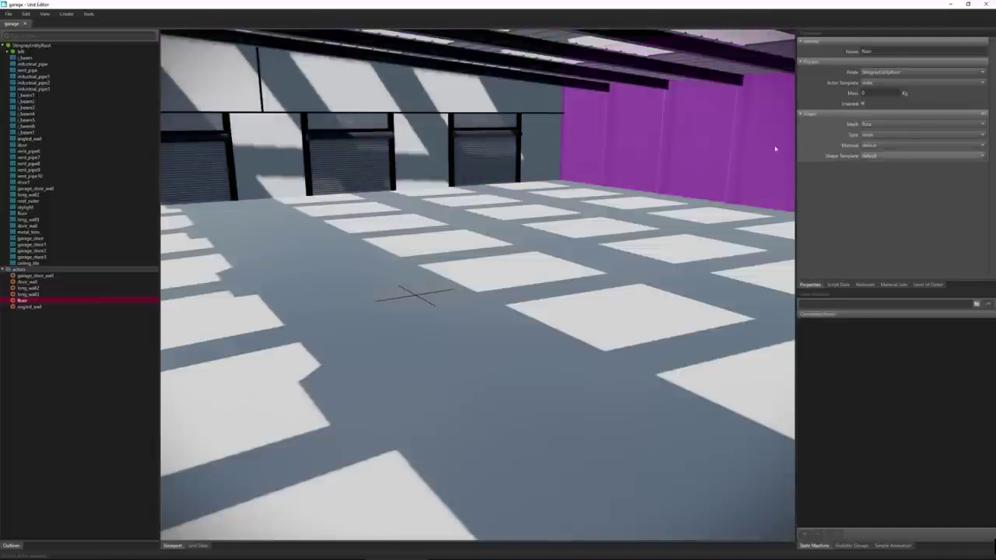
left_click(7, 14)
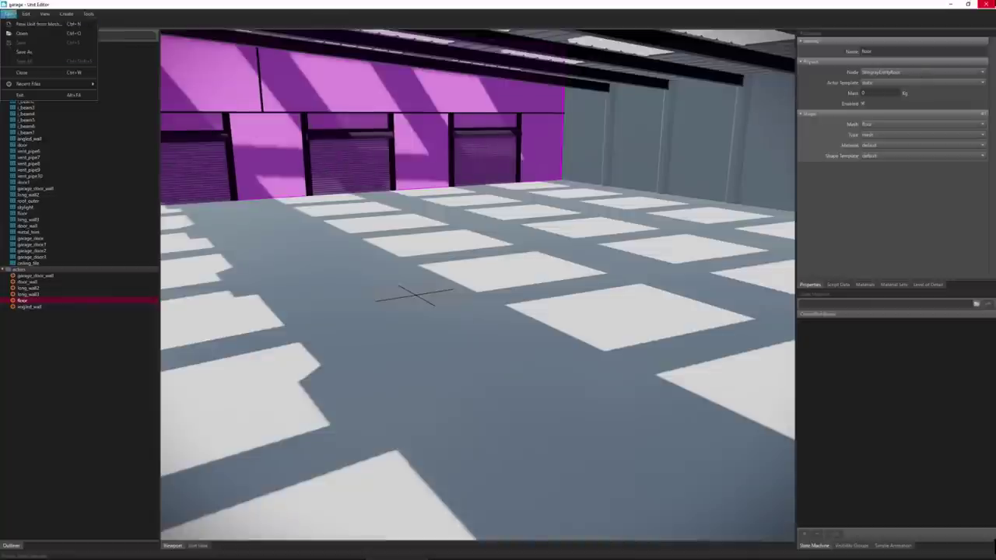
left_click(521, 155)
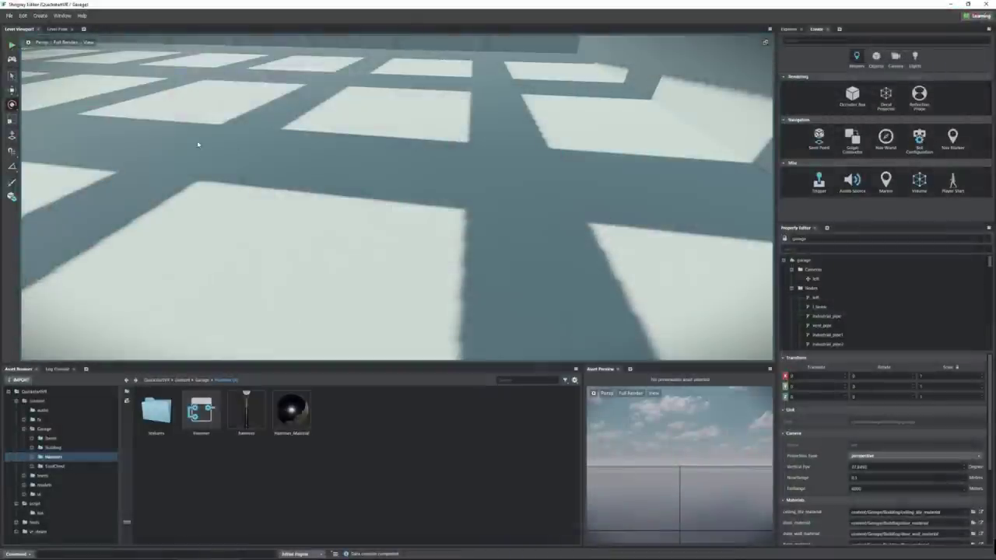
Run the VR project in its own window and maximize that window
left_click(12, 59)
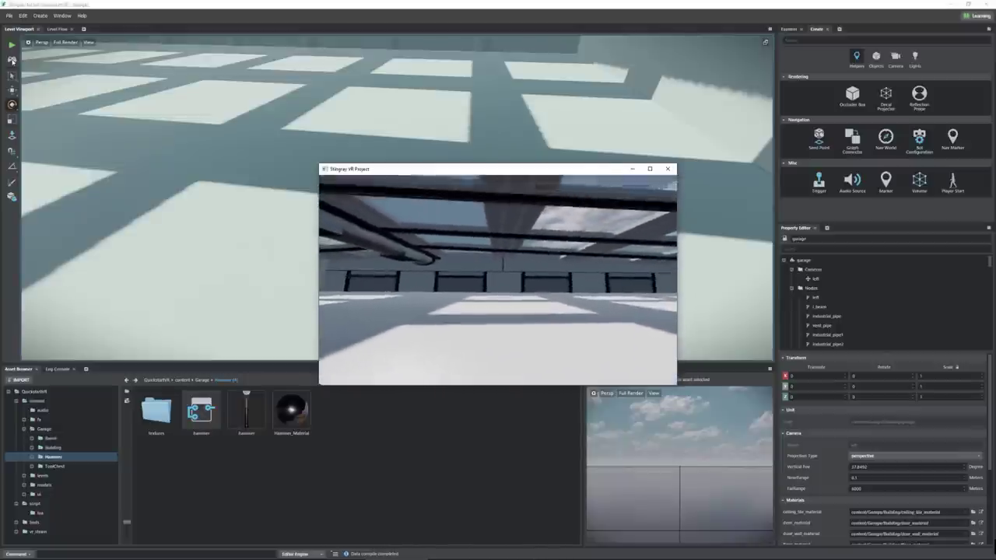
key("alt+Tab")
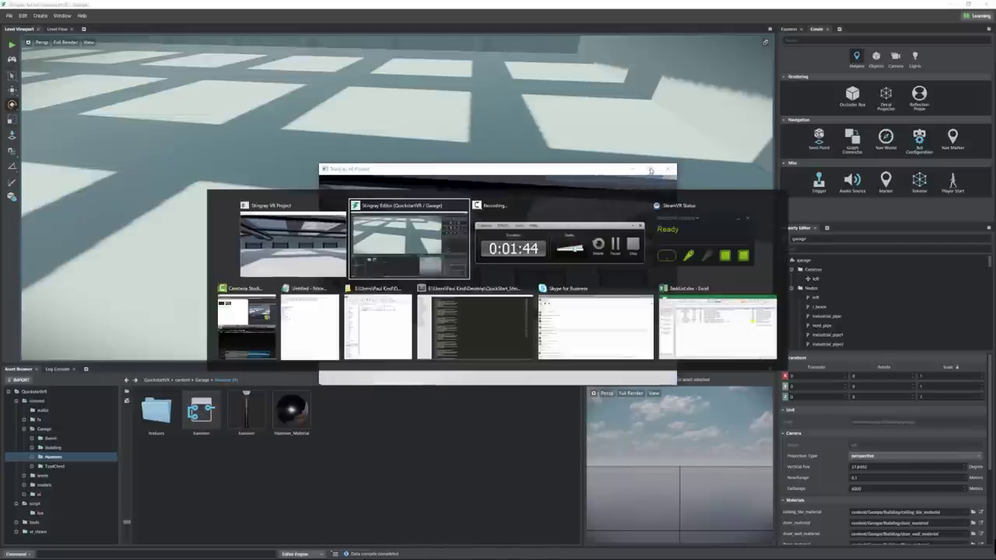
key("Escape")
left_click(650, 169)
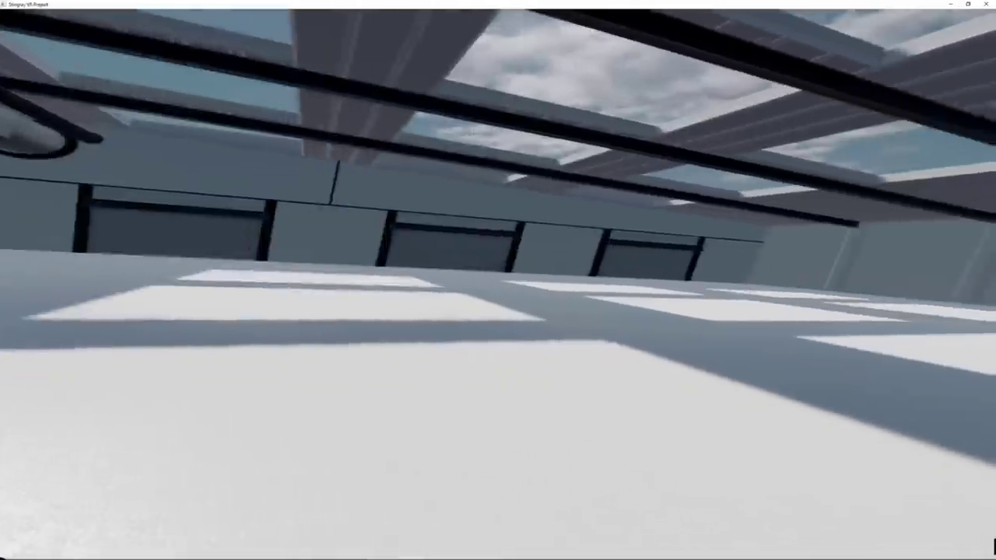